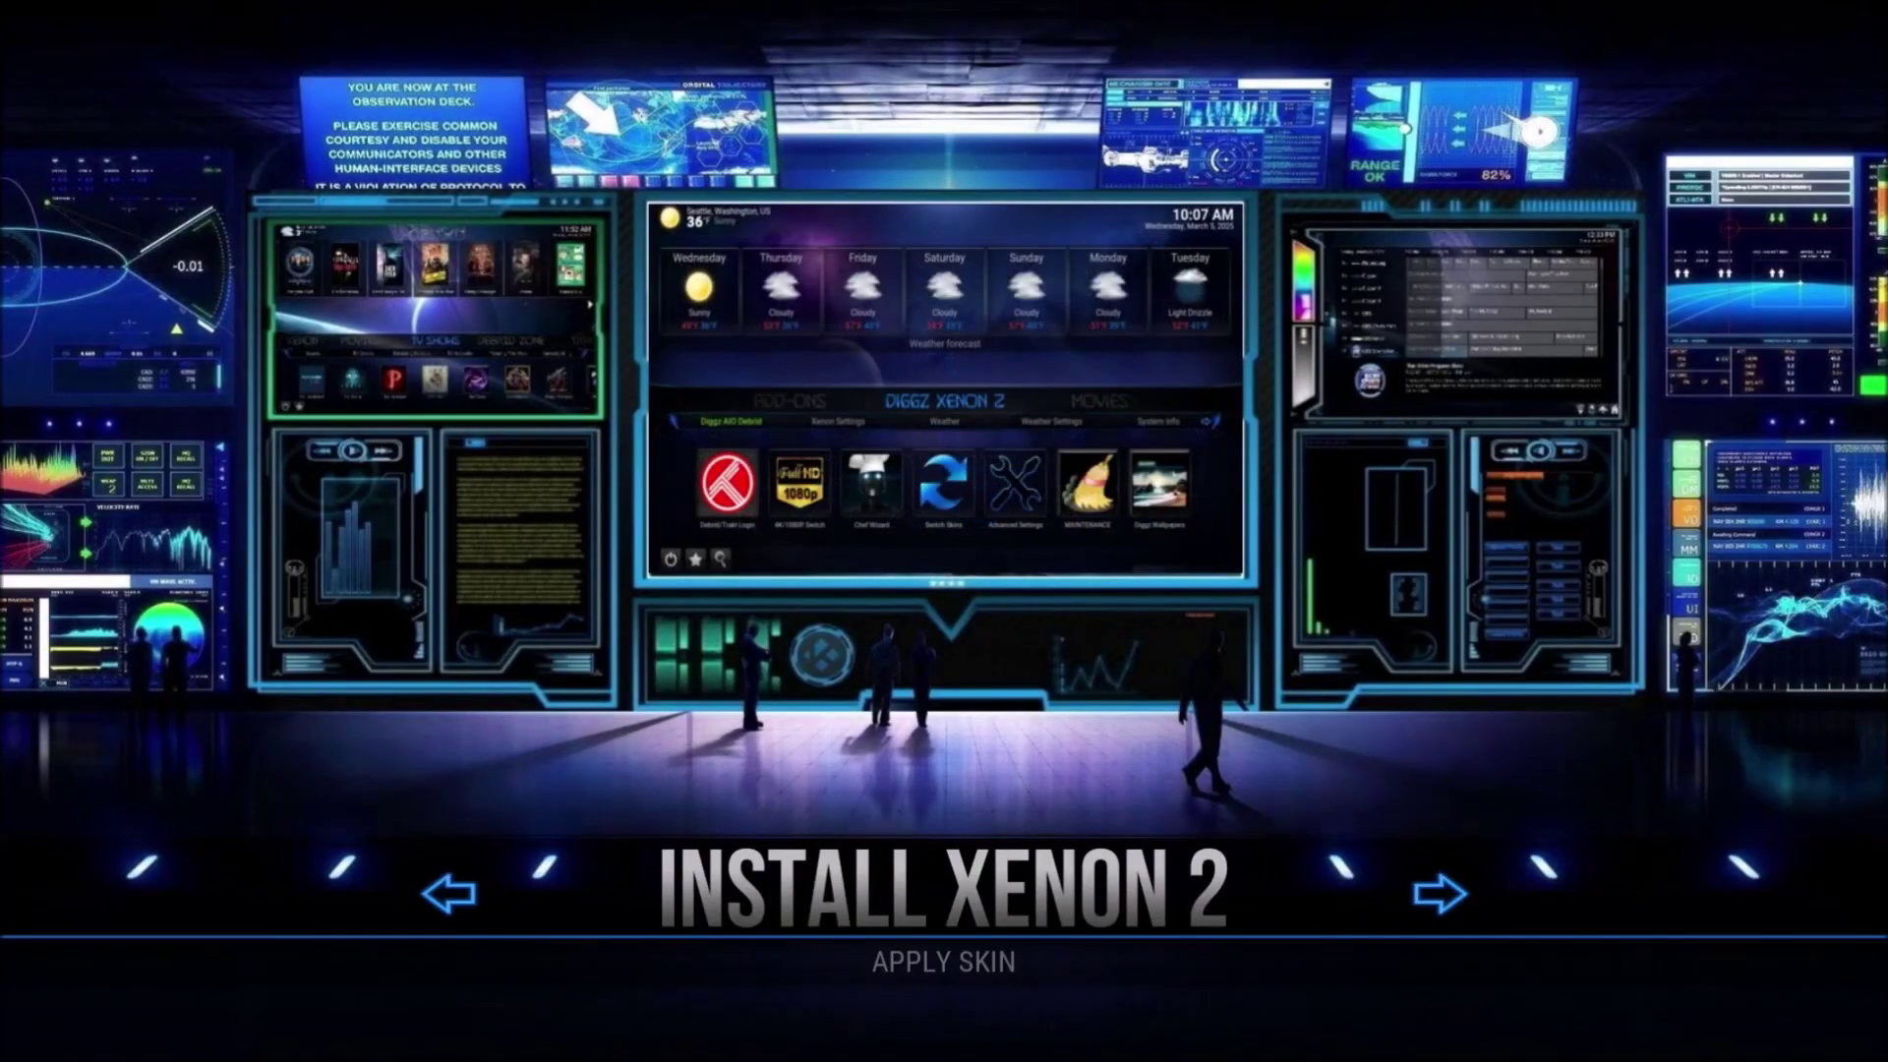
# Browse the installable build skins, from Xenon 2 and DiggzFlix through Eminence and Fentastic
pyautogui.press('Right')
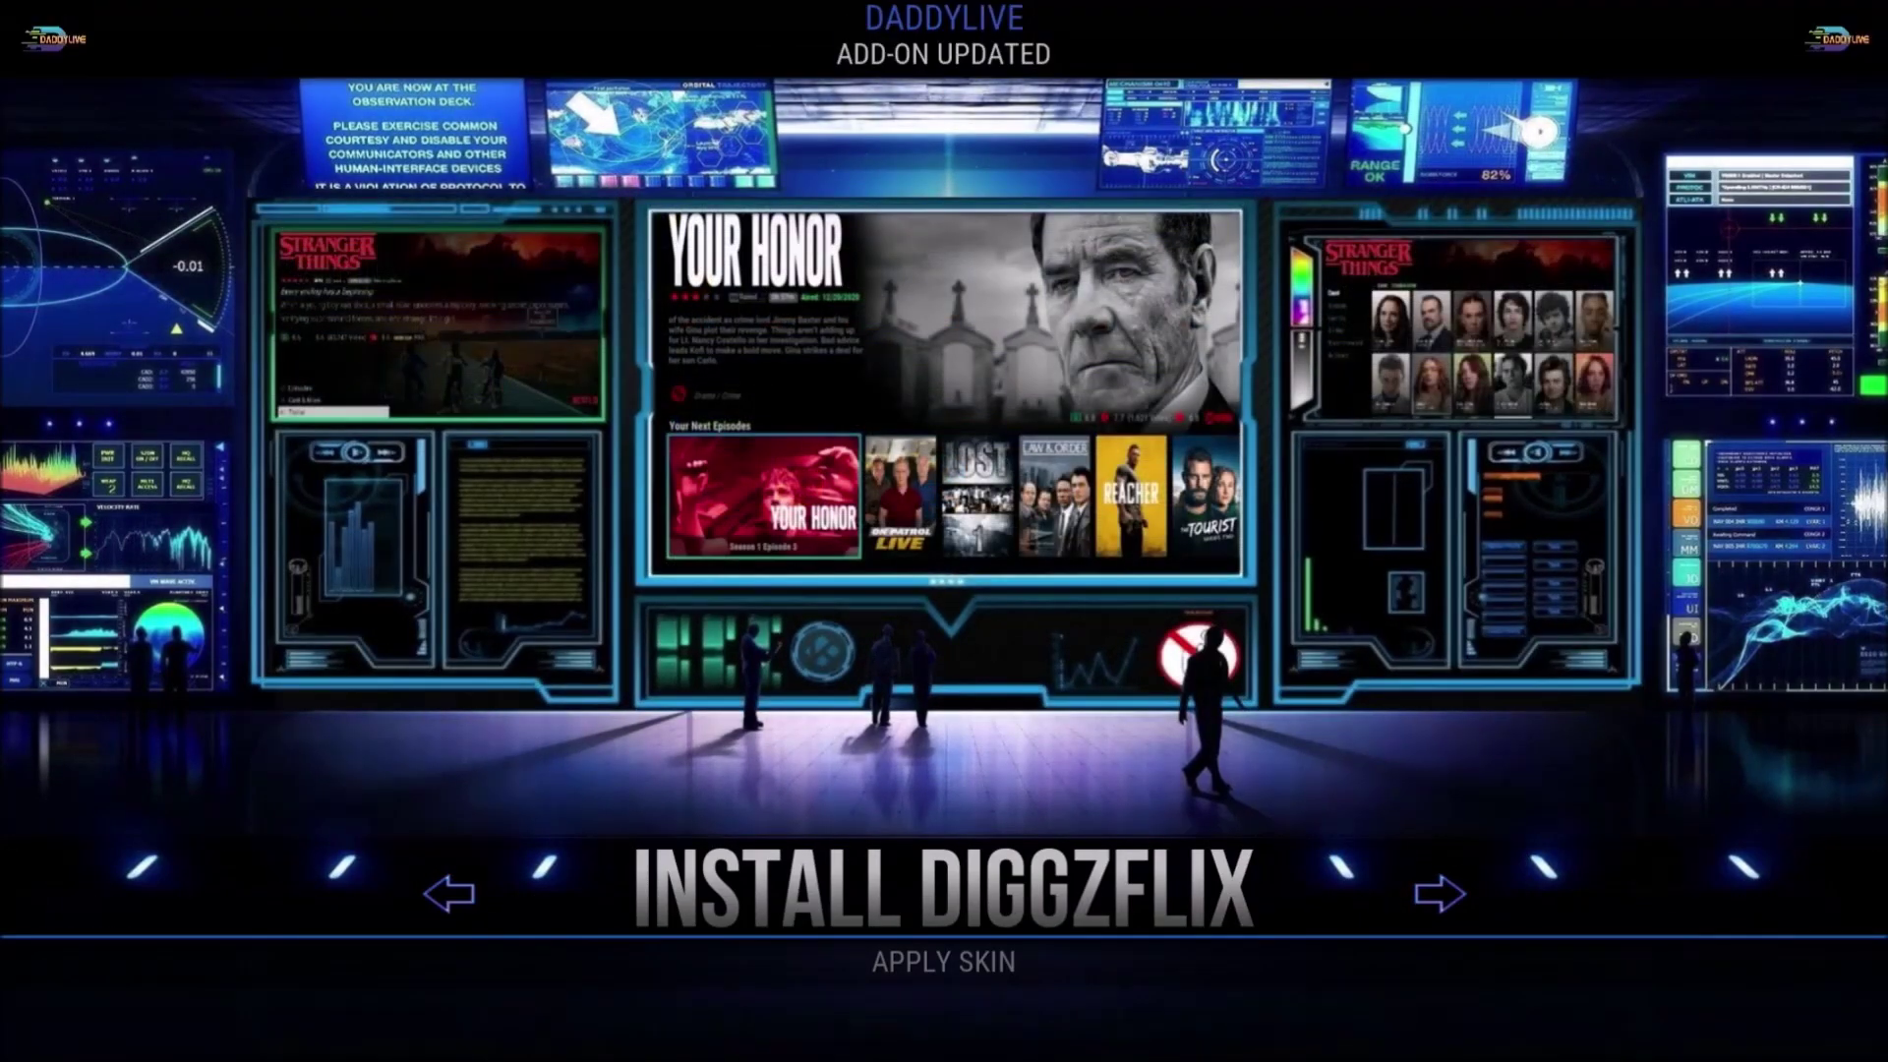
pyautogui.press('Right')
pyautogui.press('Right')
pyautogui.press('Right')
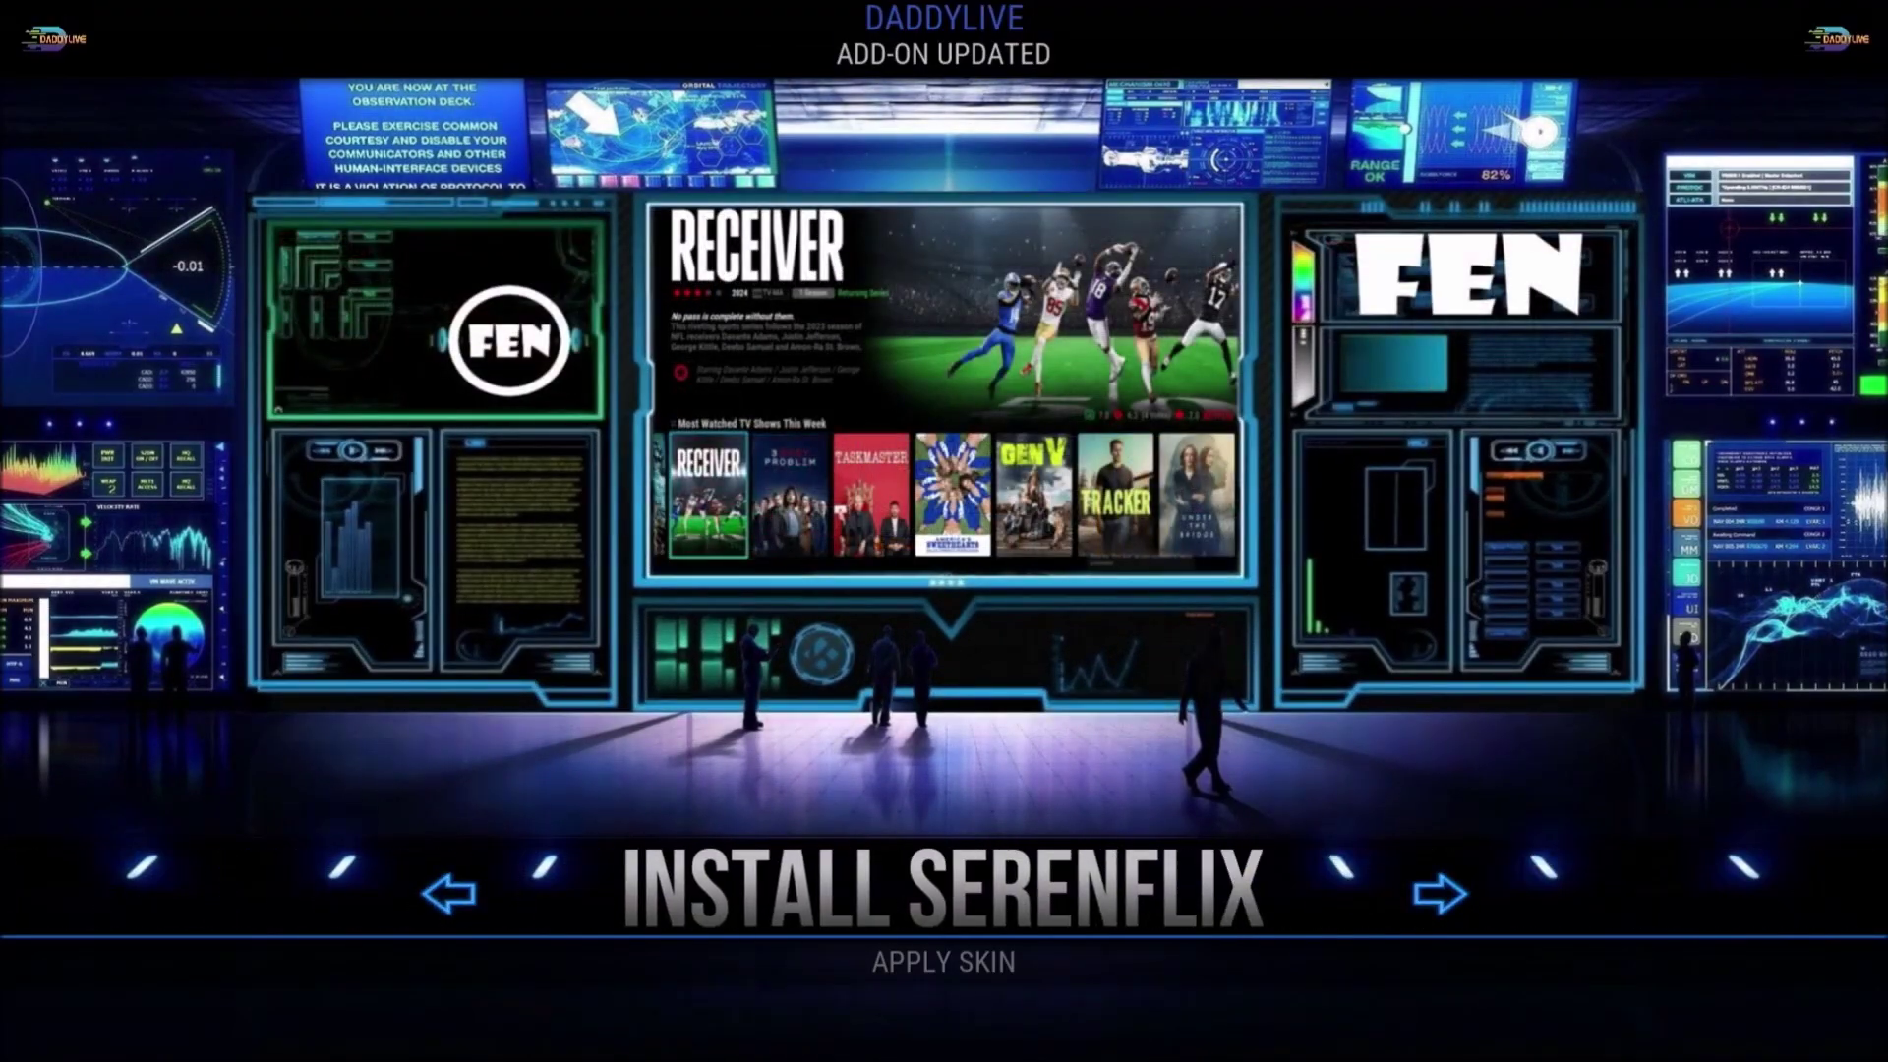
pyautogui.press('Right')
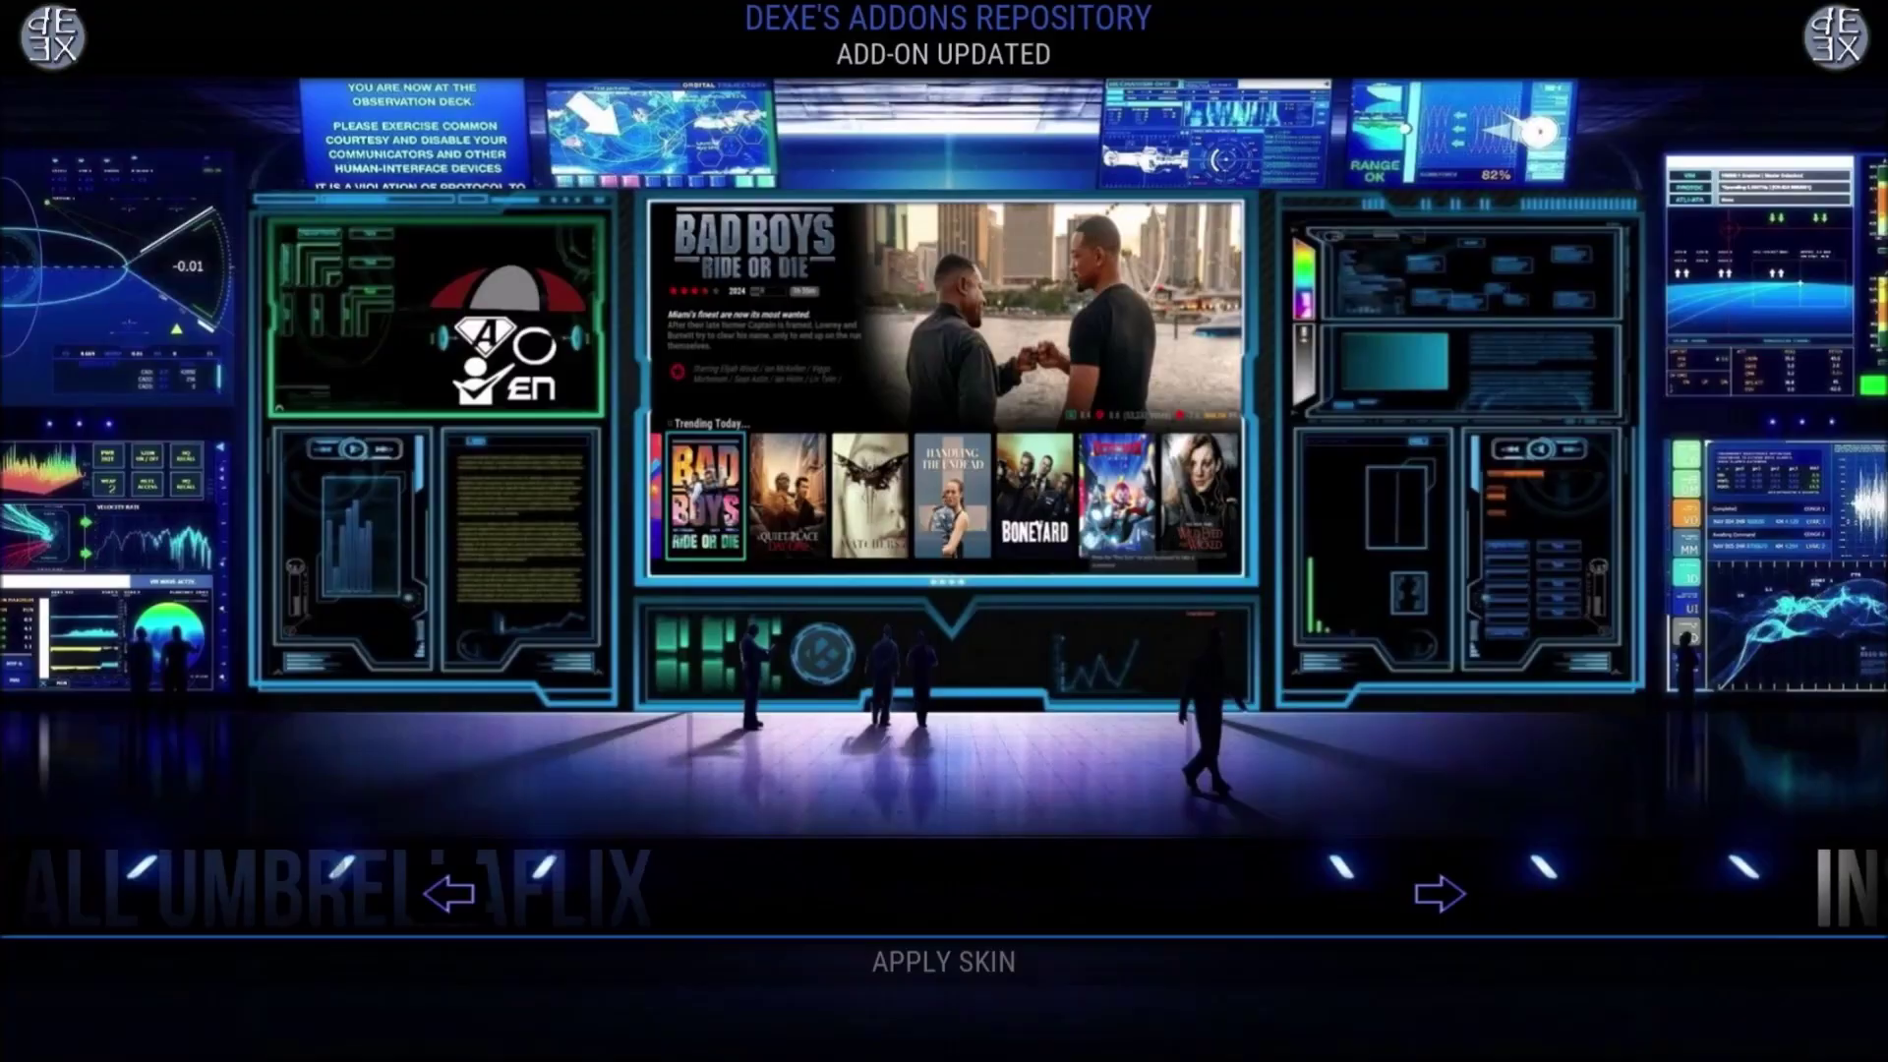
pyautogui.press('Right')
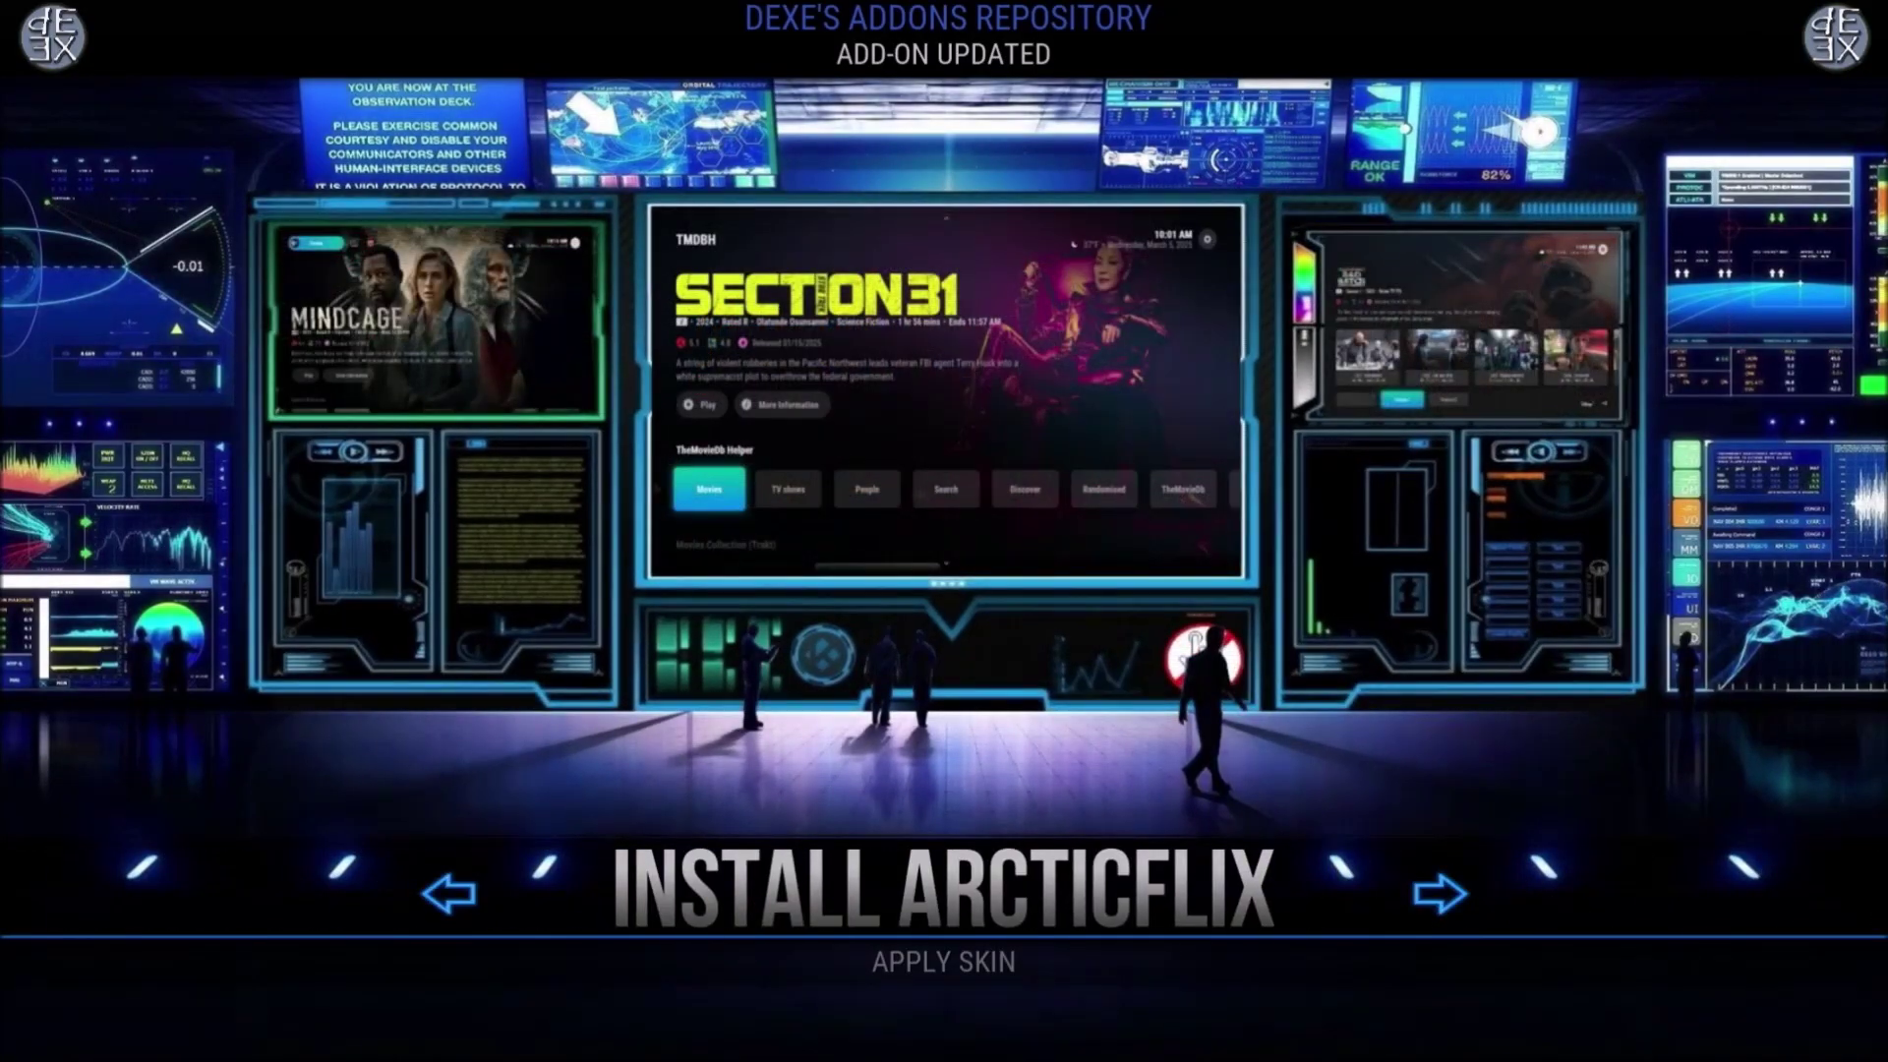
pyautogui.press('Right')
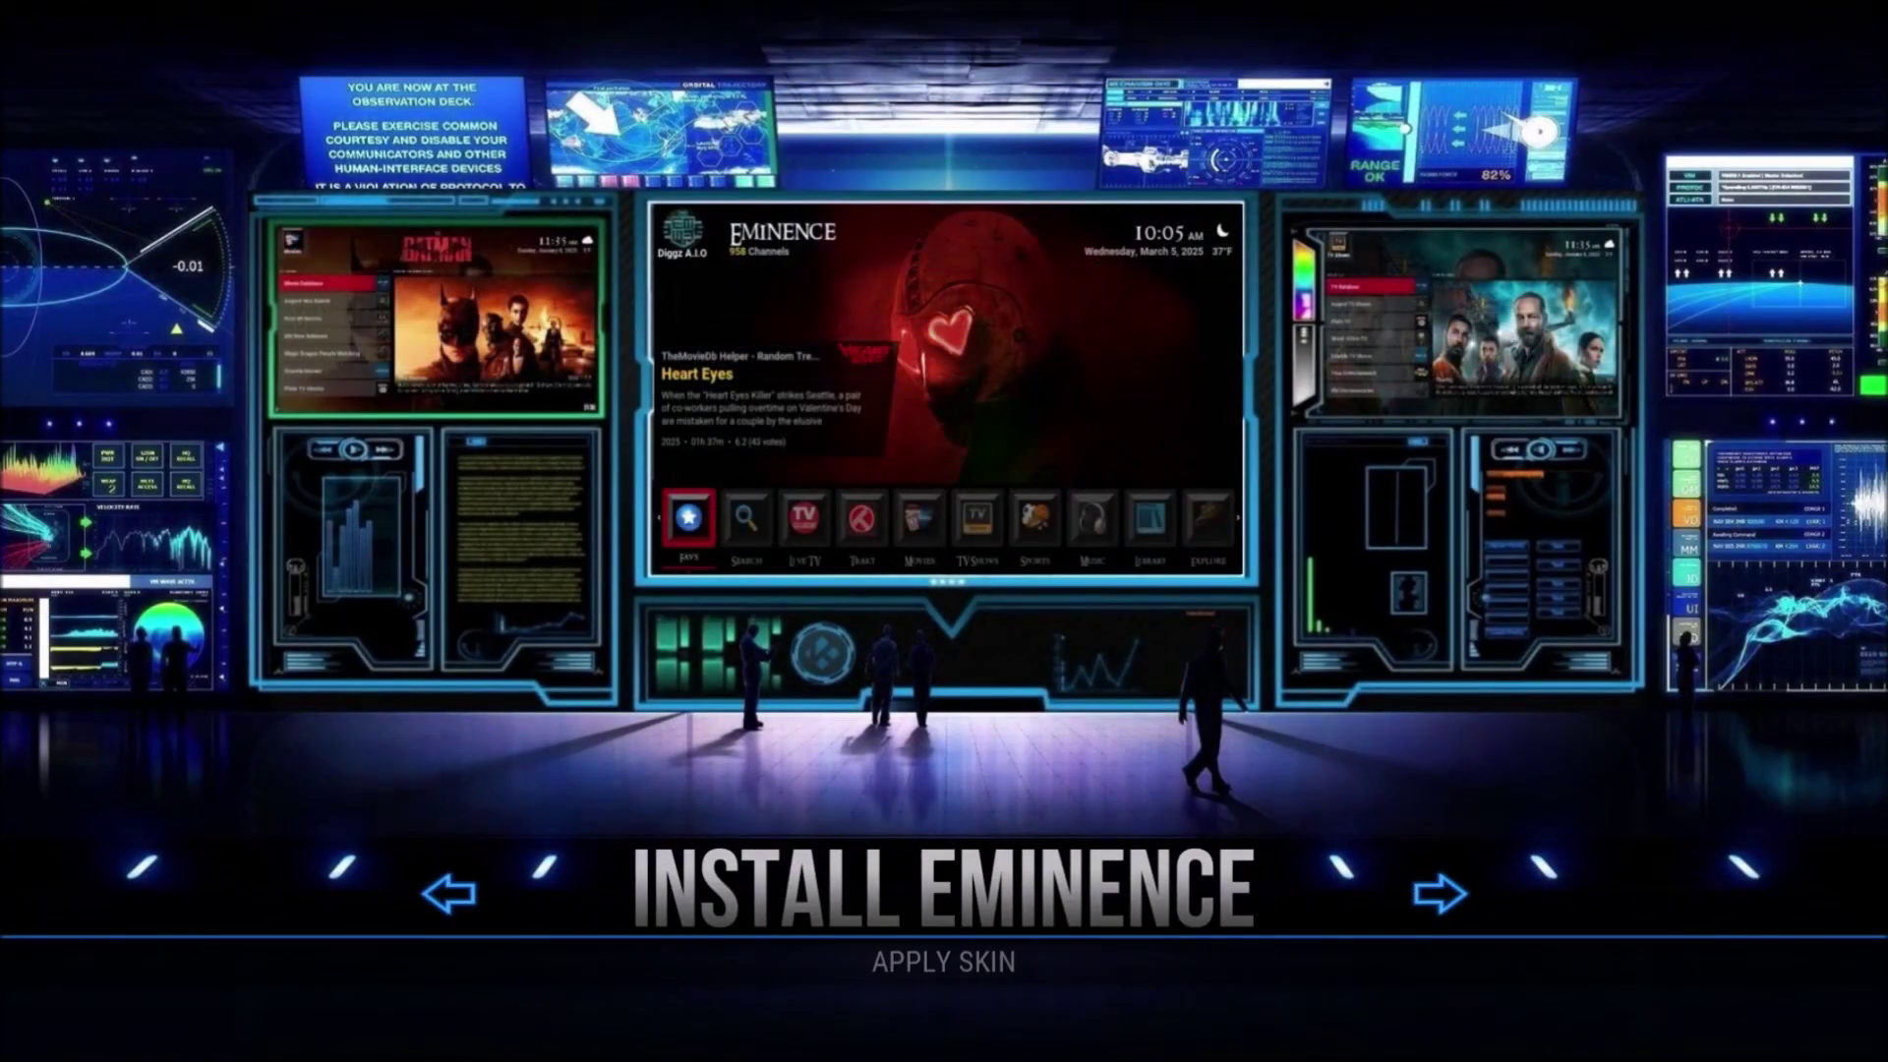
pyautogui.press('Right')
pyautogui.press('Right')
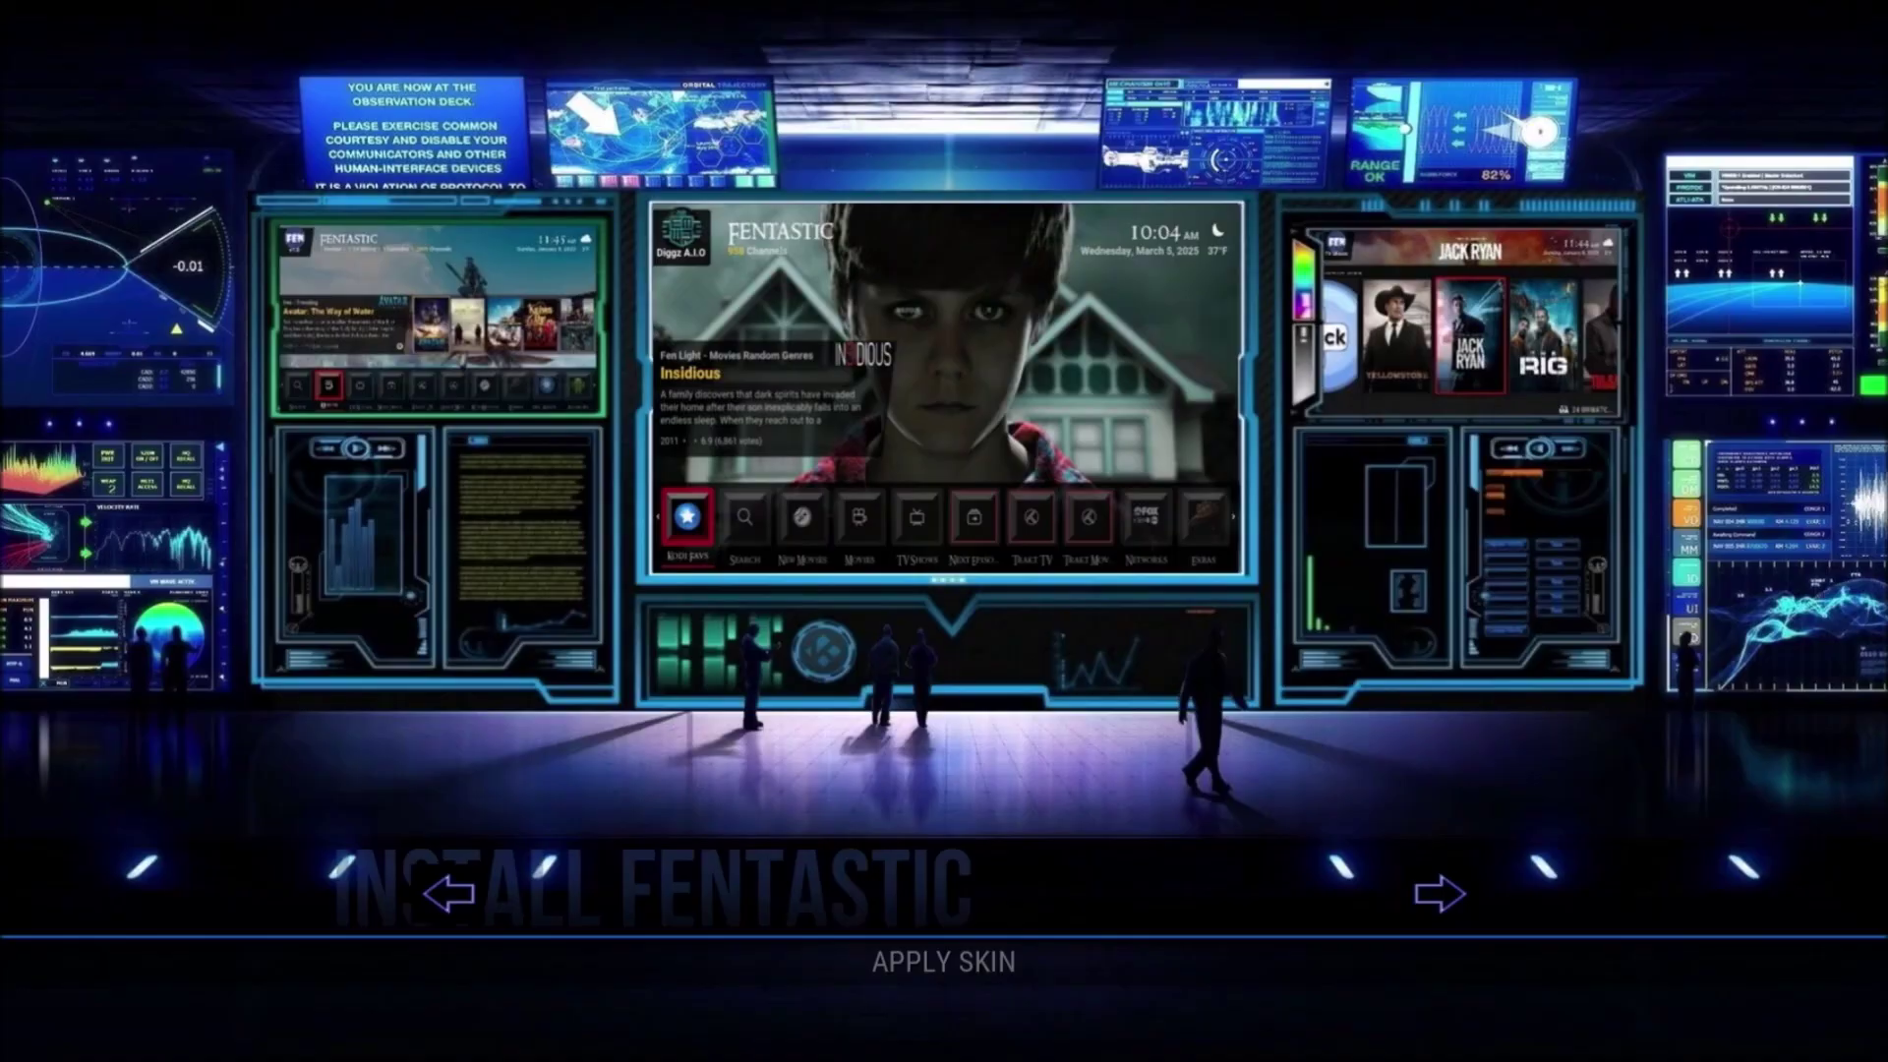
pyautogui.press('Right')
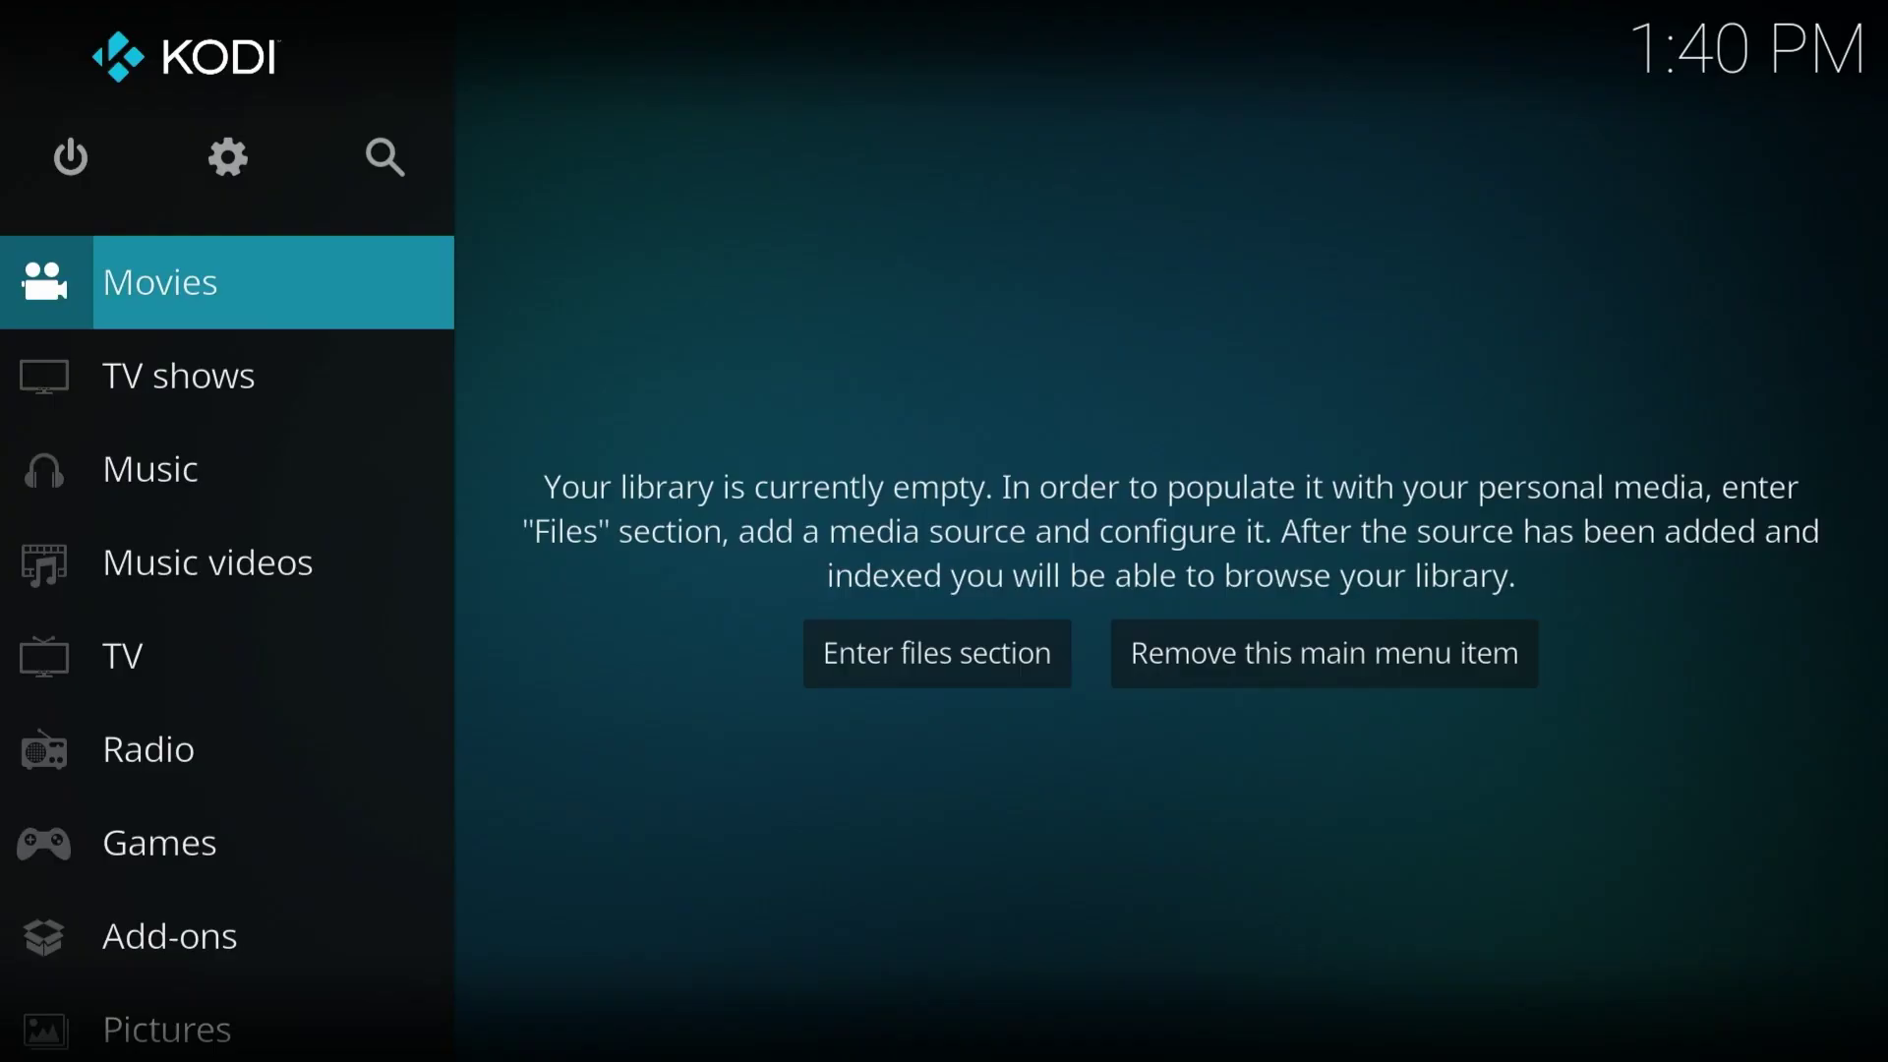
# Open the System category of the Kodi settings
pyautogui.press('Up')
pyautogui.press('Right')
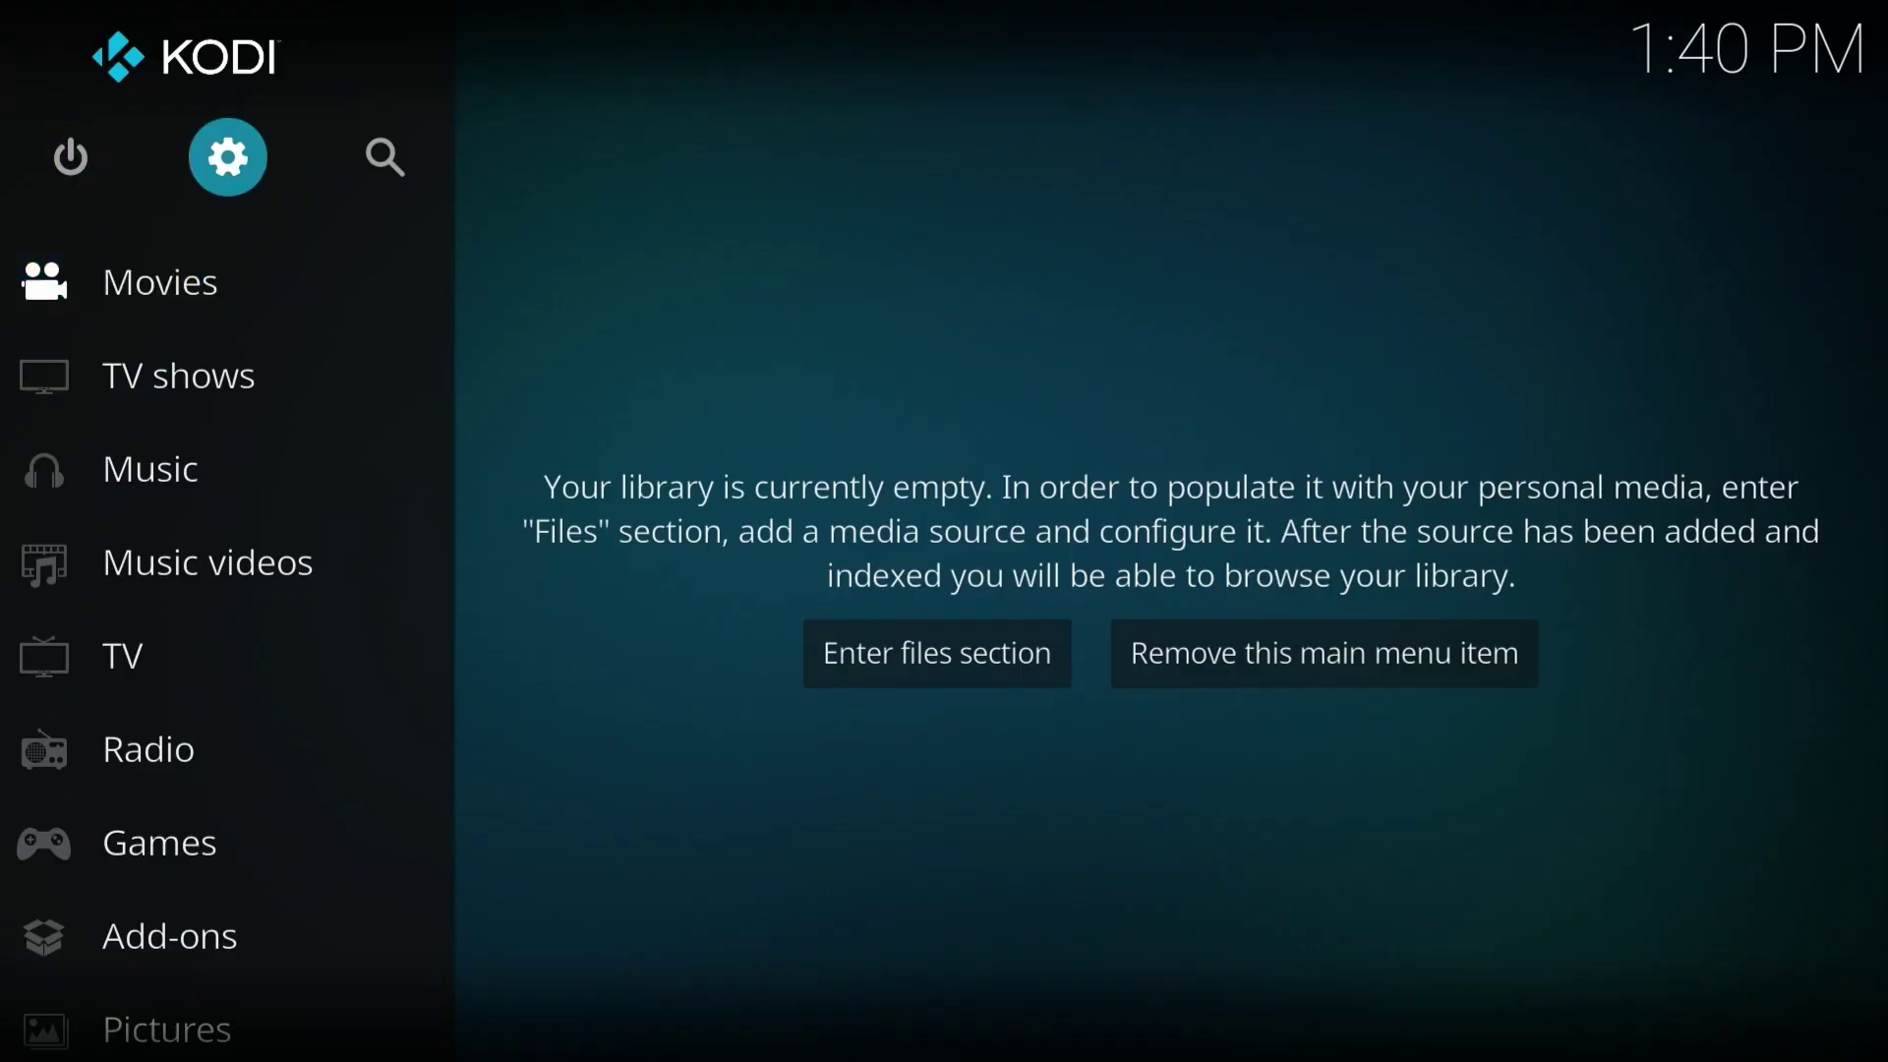
pyautogui.press('Return')
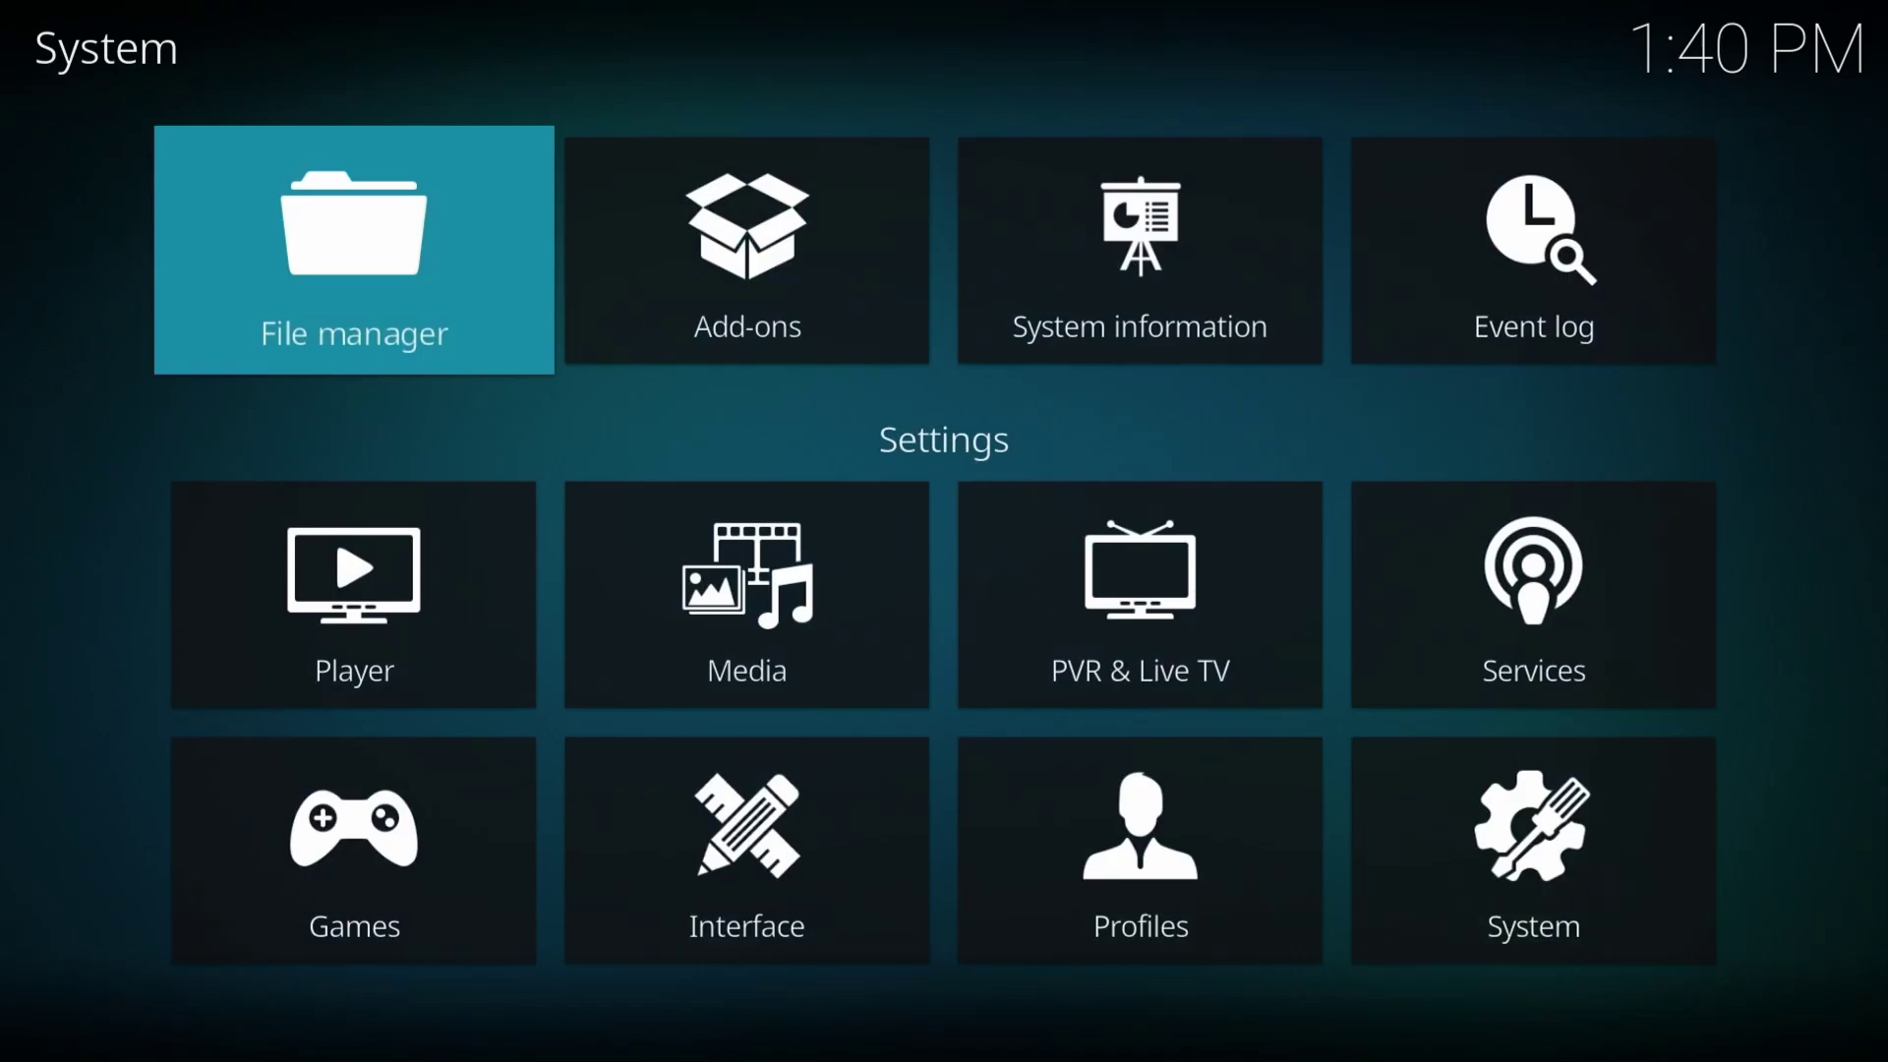
pyautogui.press('Down')
pyautogui.press('Down')
pyautogui.press('Right')
pyautogui.press('Right')
pyautogui.press('Right')
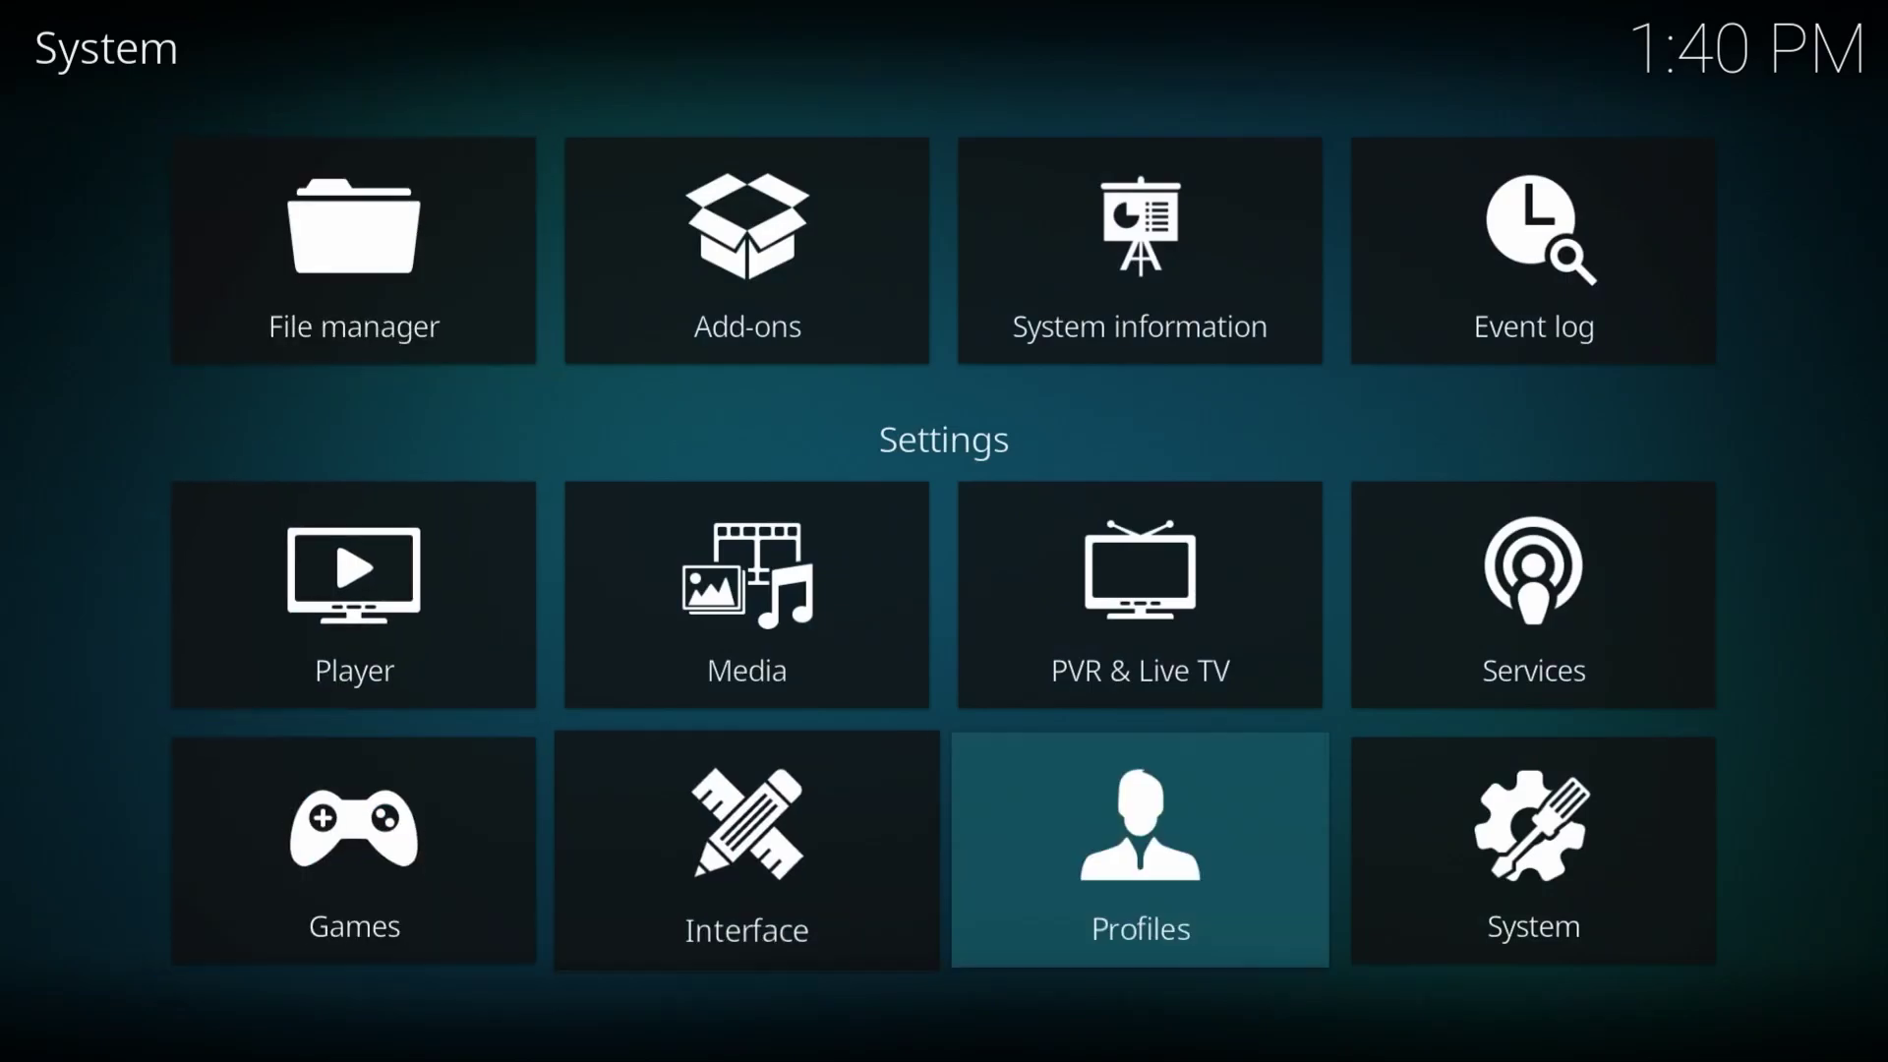
pyautogui.press('Return')
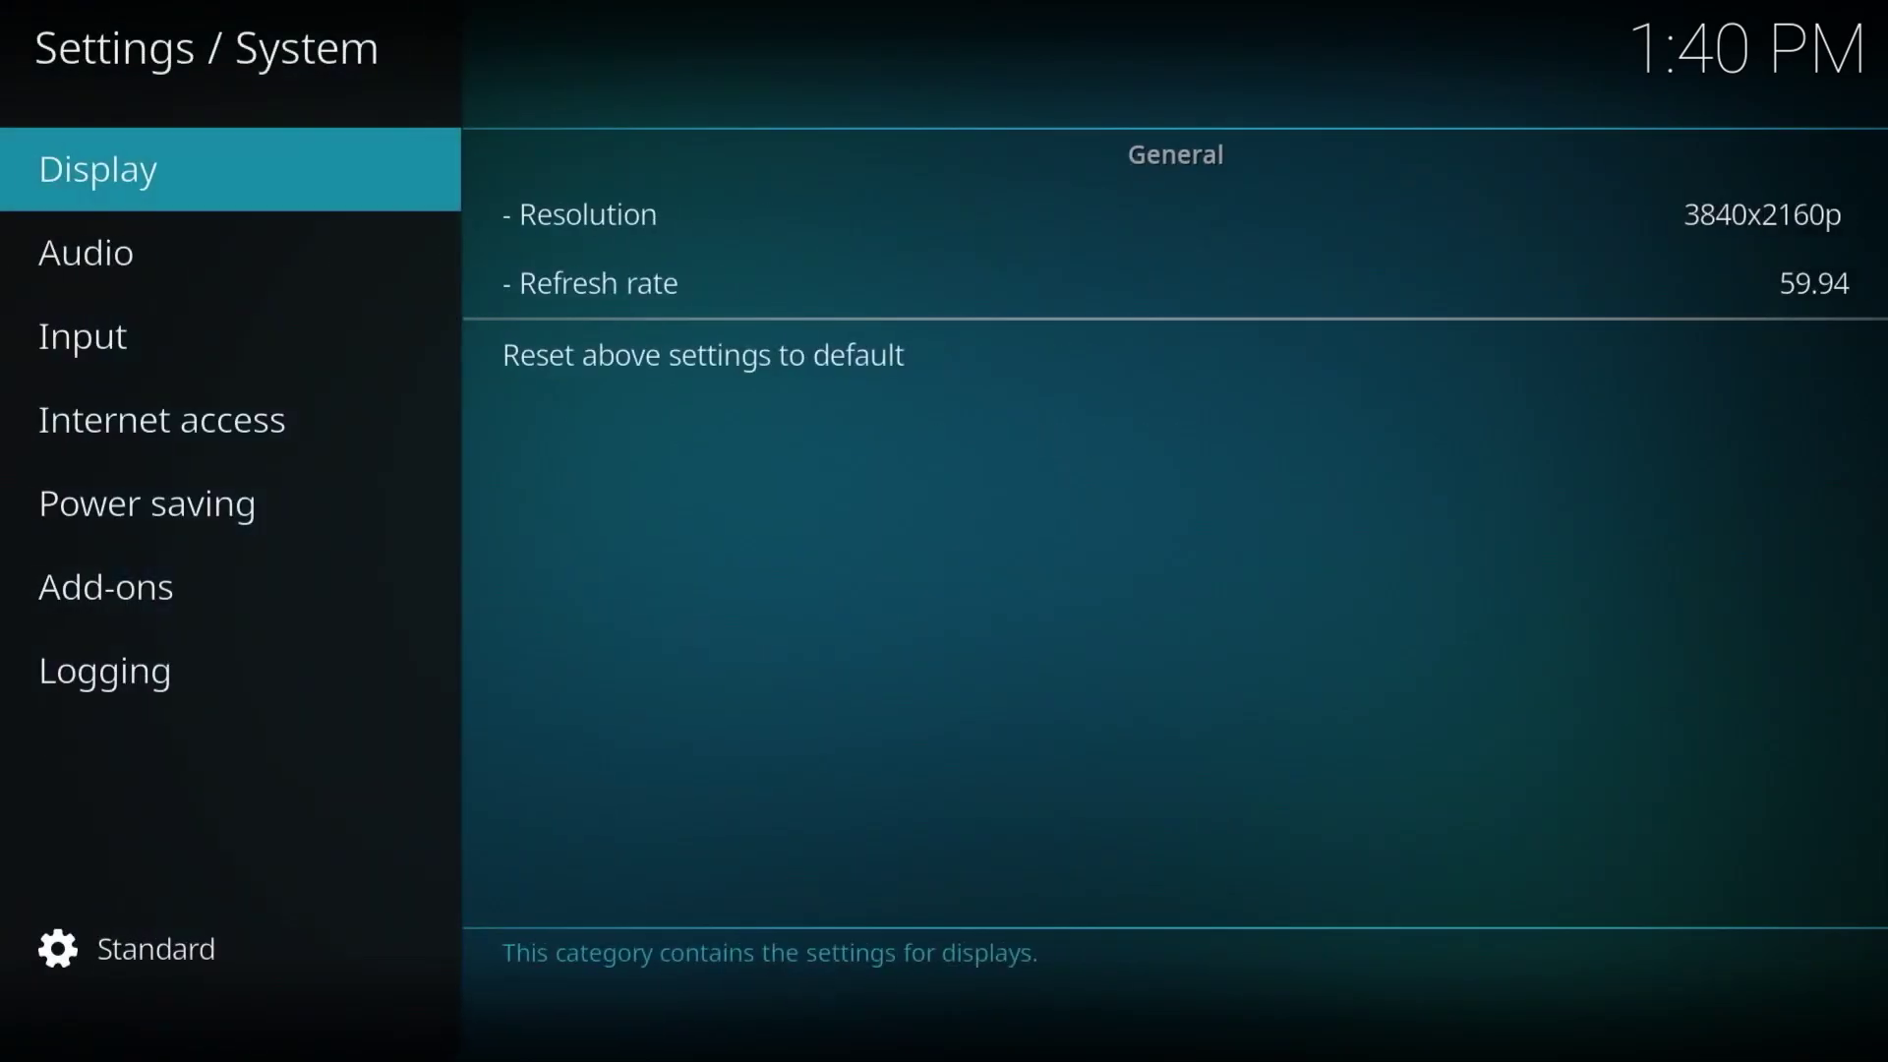
# Allow add-on installation from unknown sources, accept the personal data warning, and return to the settings overview
pyautogui.press('Down')
pyautogui.press('Down')
pyautogui.press('Down')
pyautogui.press('Down')
pyautogui.press('Down')
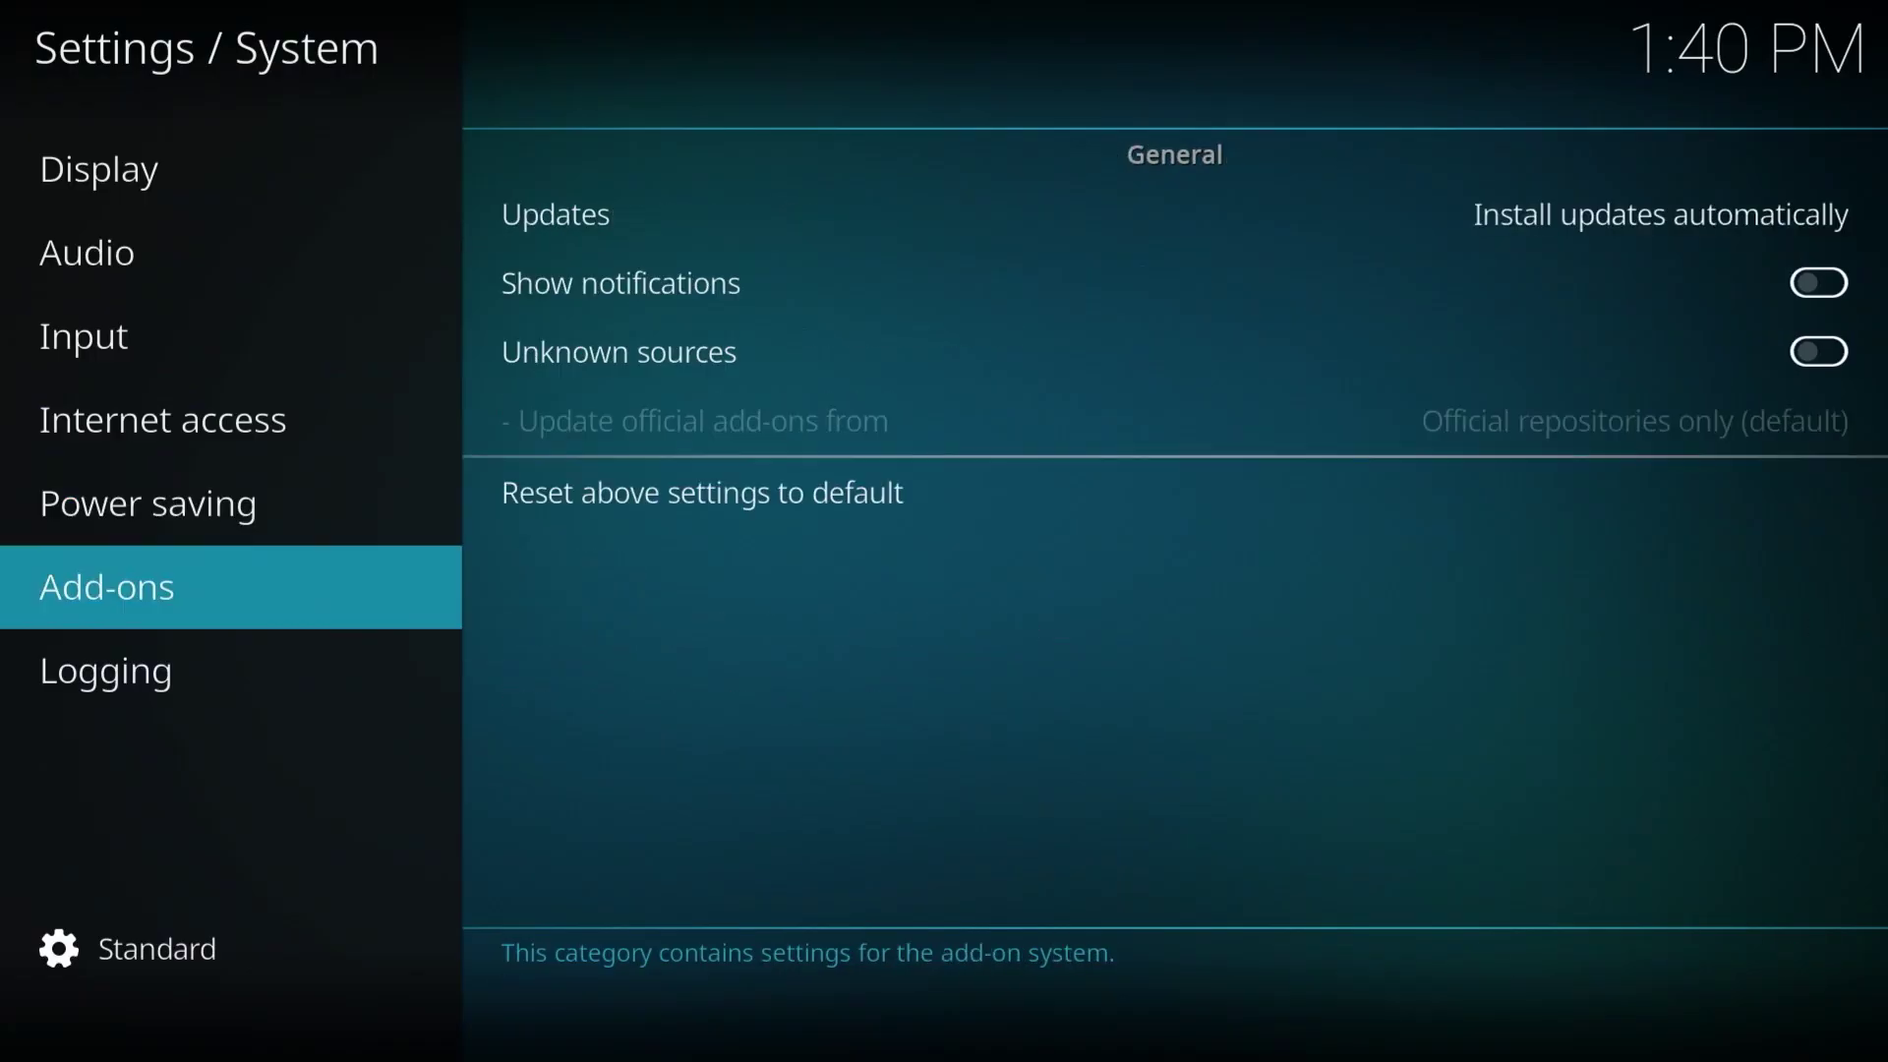
pyautogui.press('Right')
pyautogui.press('Down')
pyautogui.press('Down')
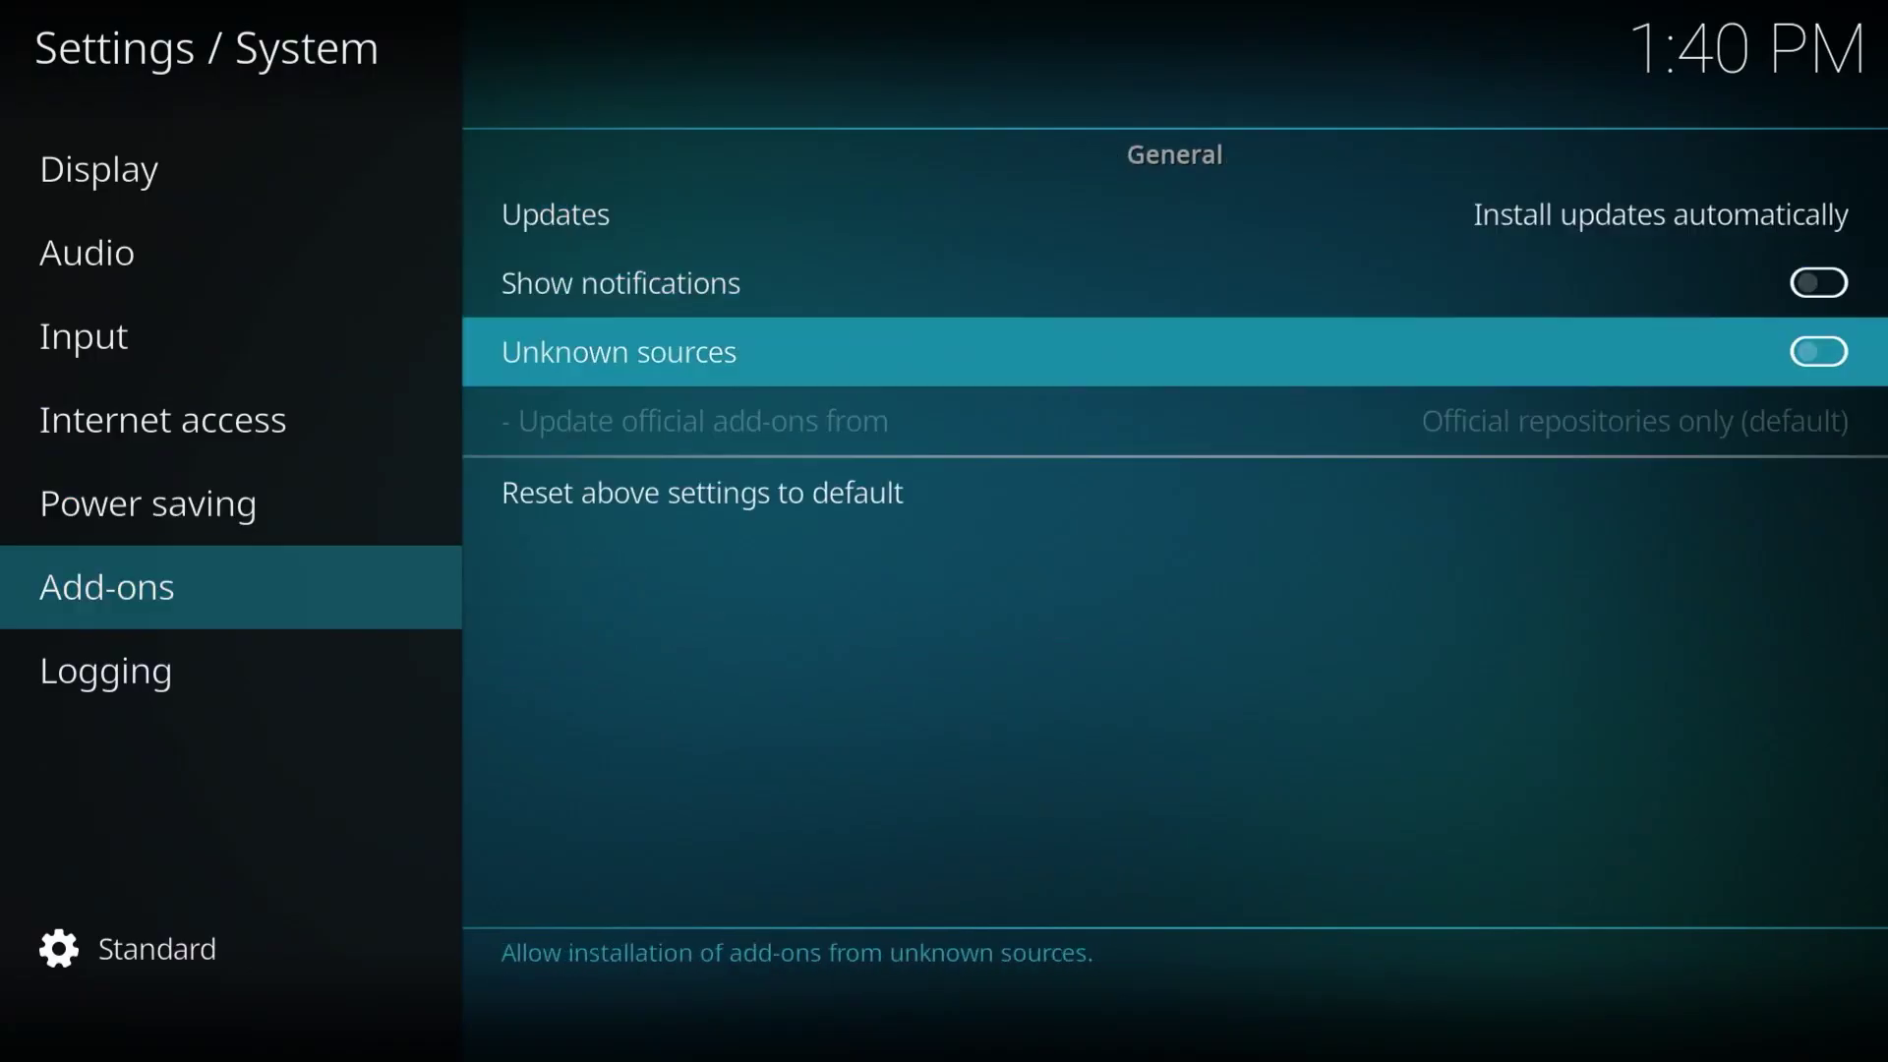
pyautogui.press('Return')
pyautogui.press('Left')
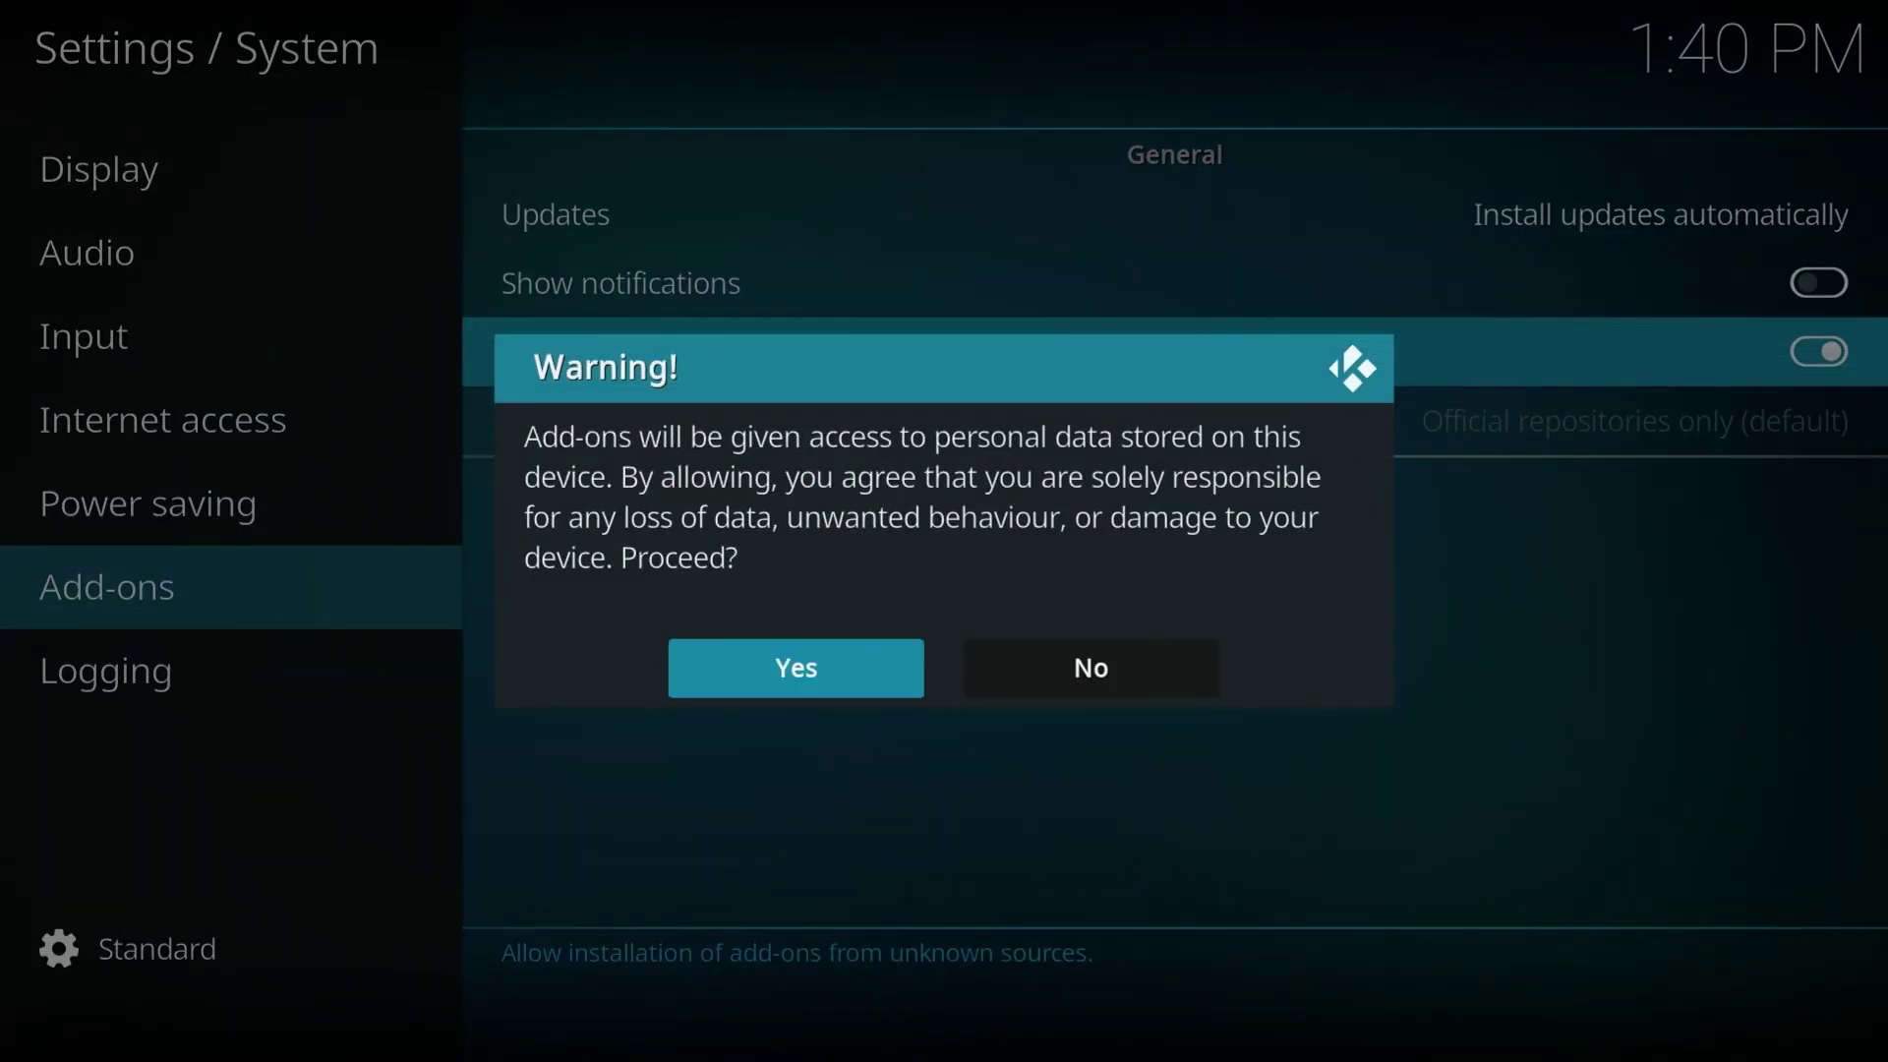
pyautogui.press('Return')
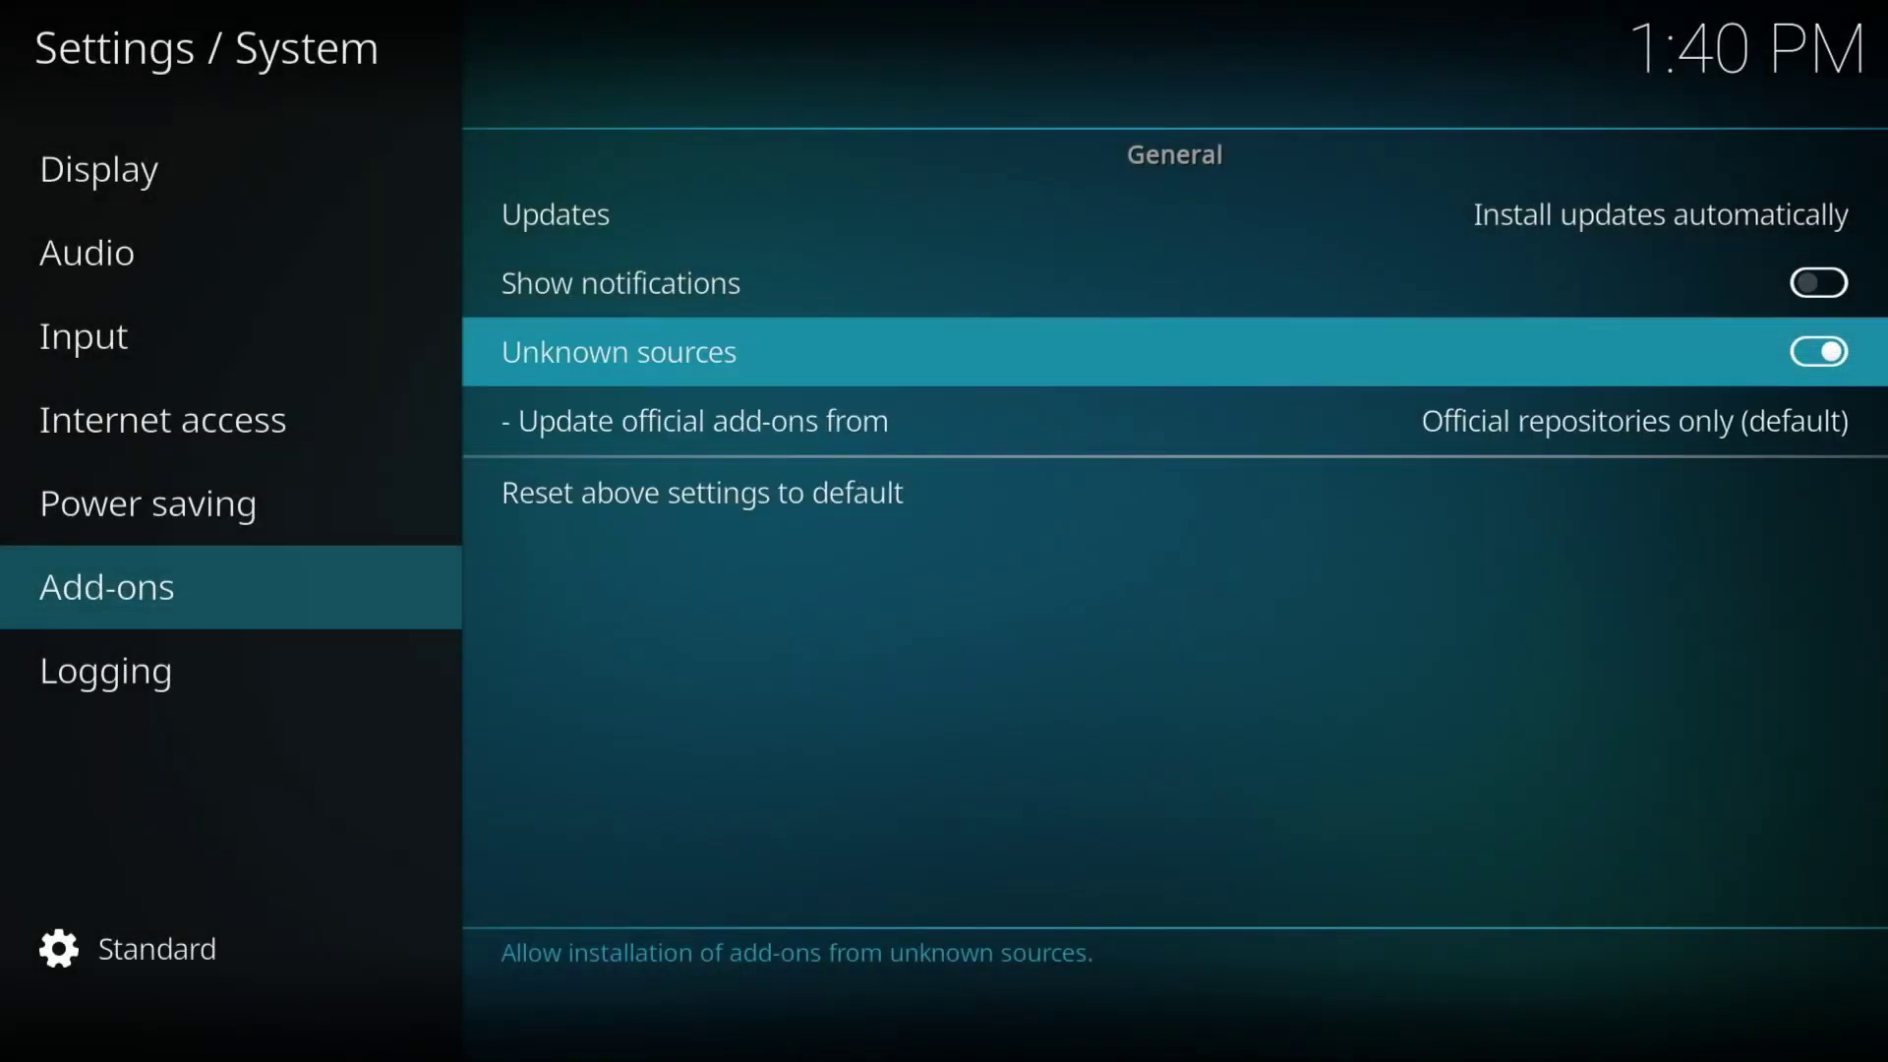
pyautogui.press('Escape')
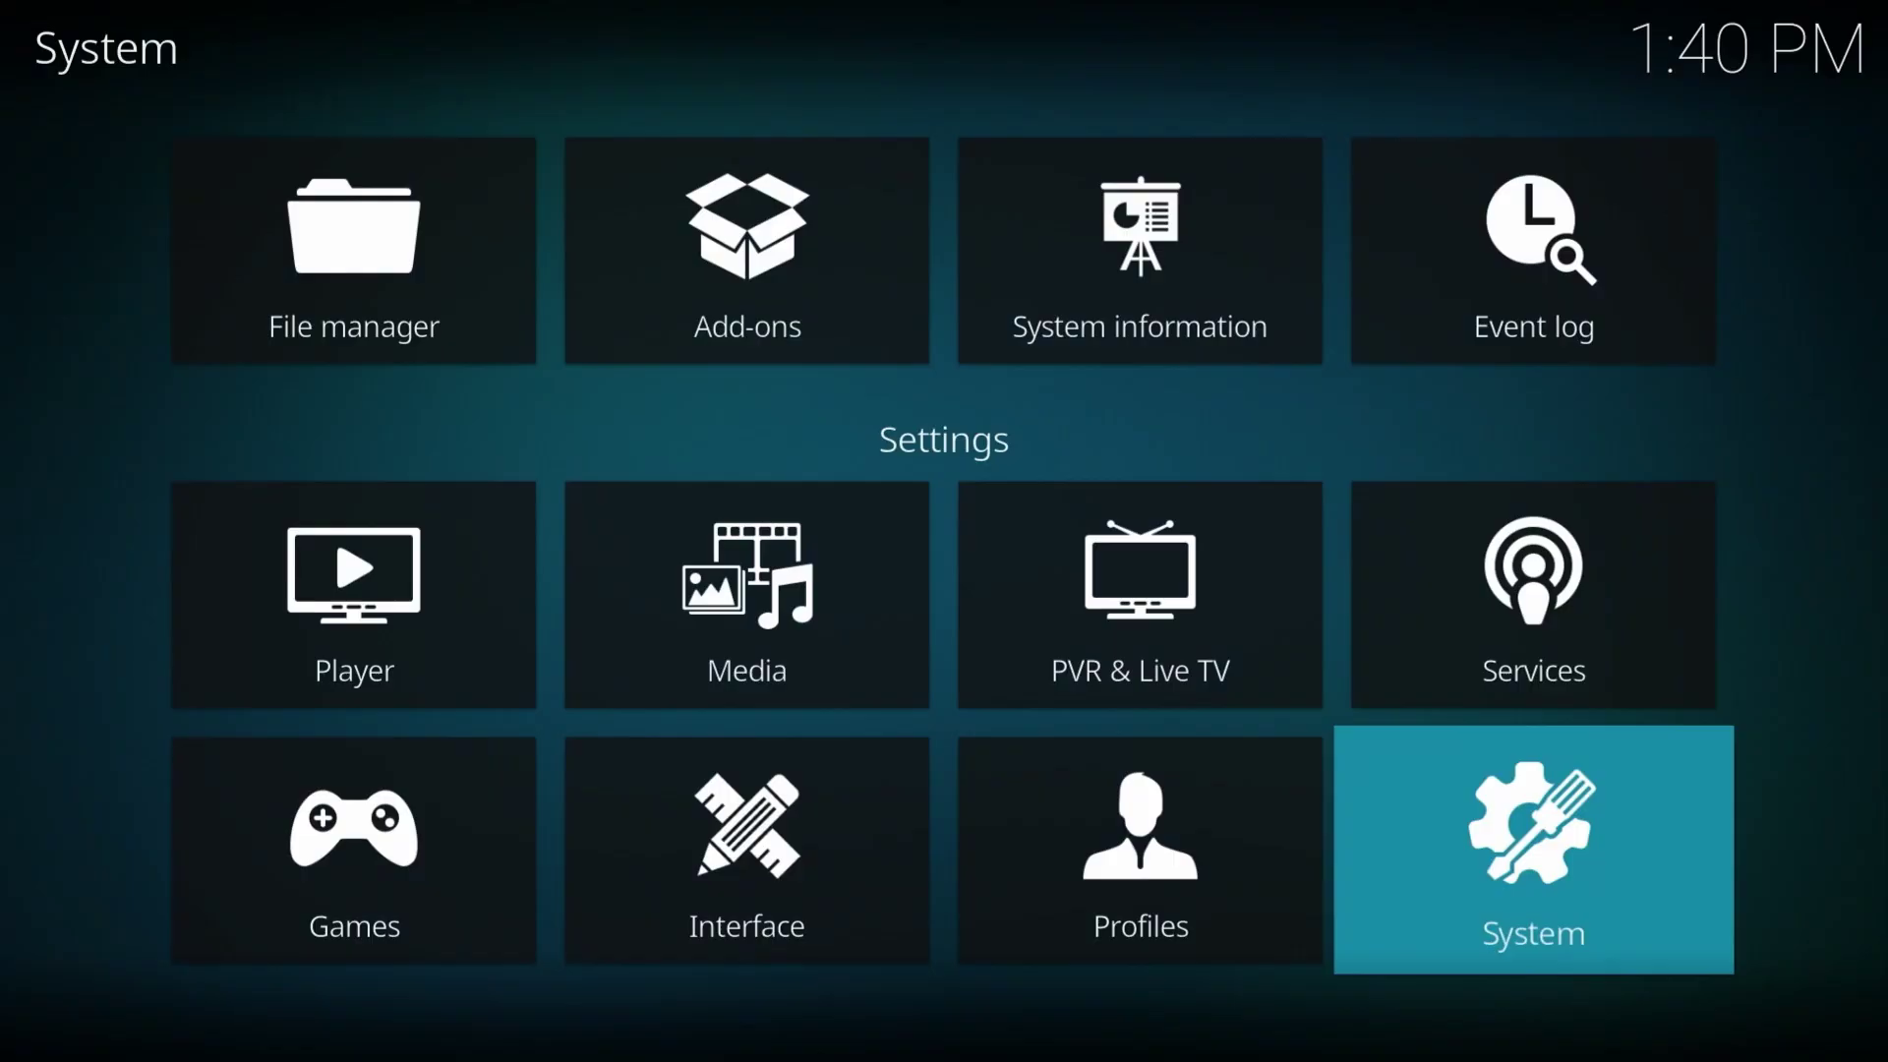
# Open the file manager and start adding a new file source
pyautogui.press('Left')
pyautogui.press('Left')
pyautogui.press('Left')
pyautogui.press('Up')
pyautogui.press('Up')
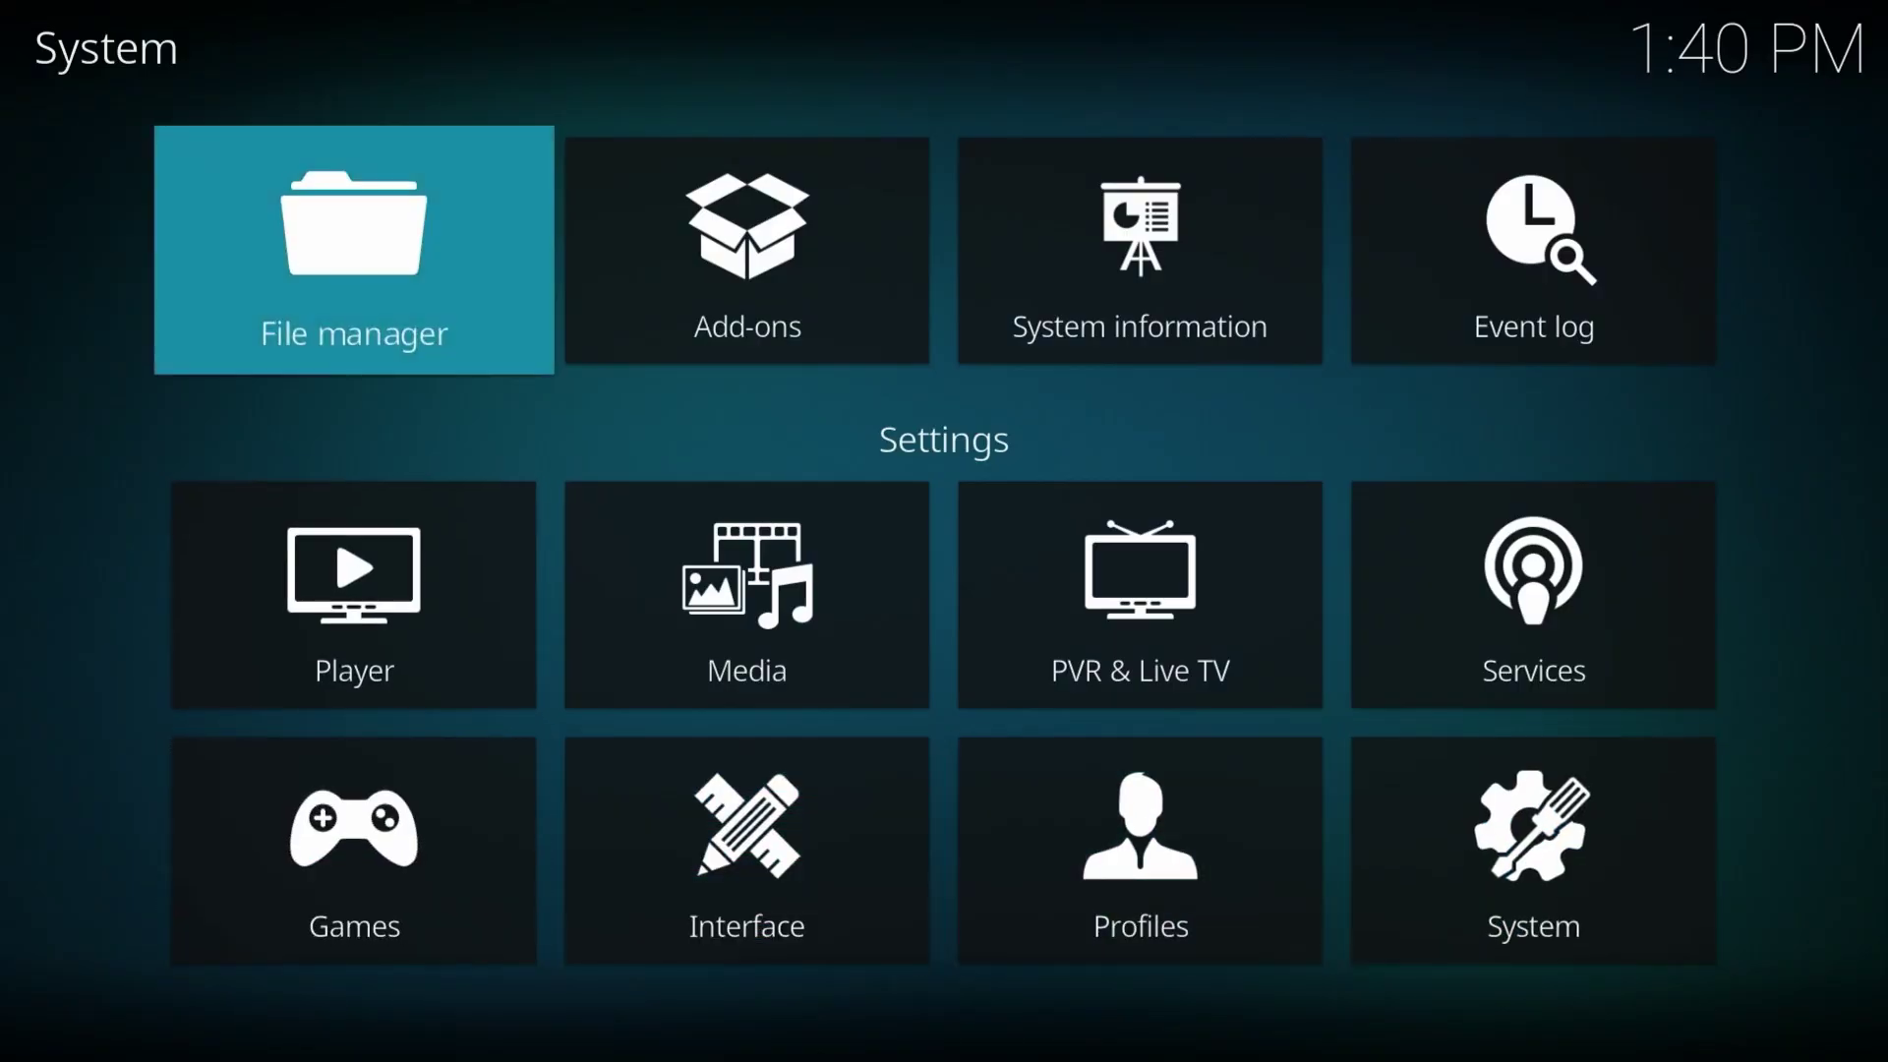
pyautogui.press('Return')
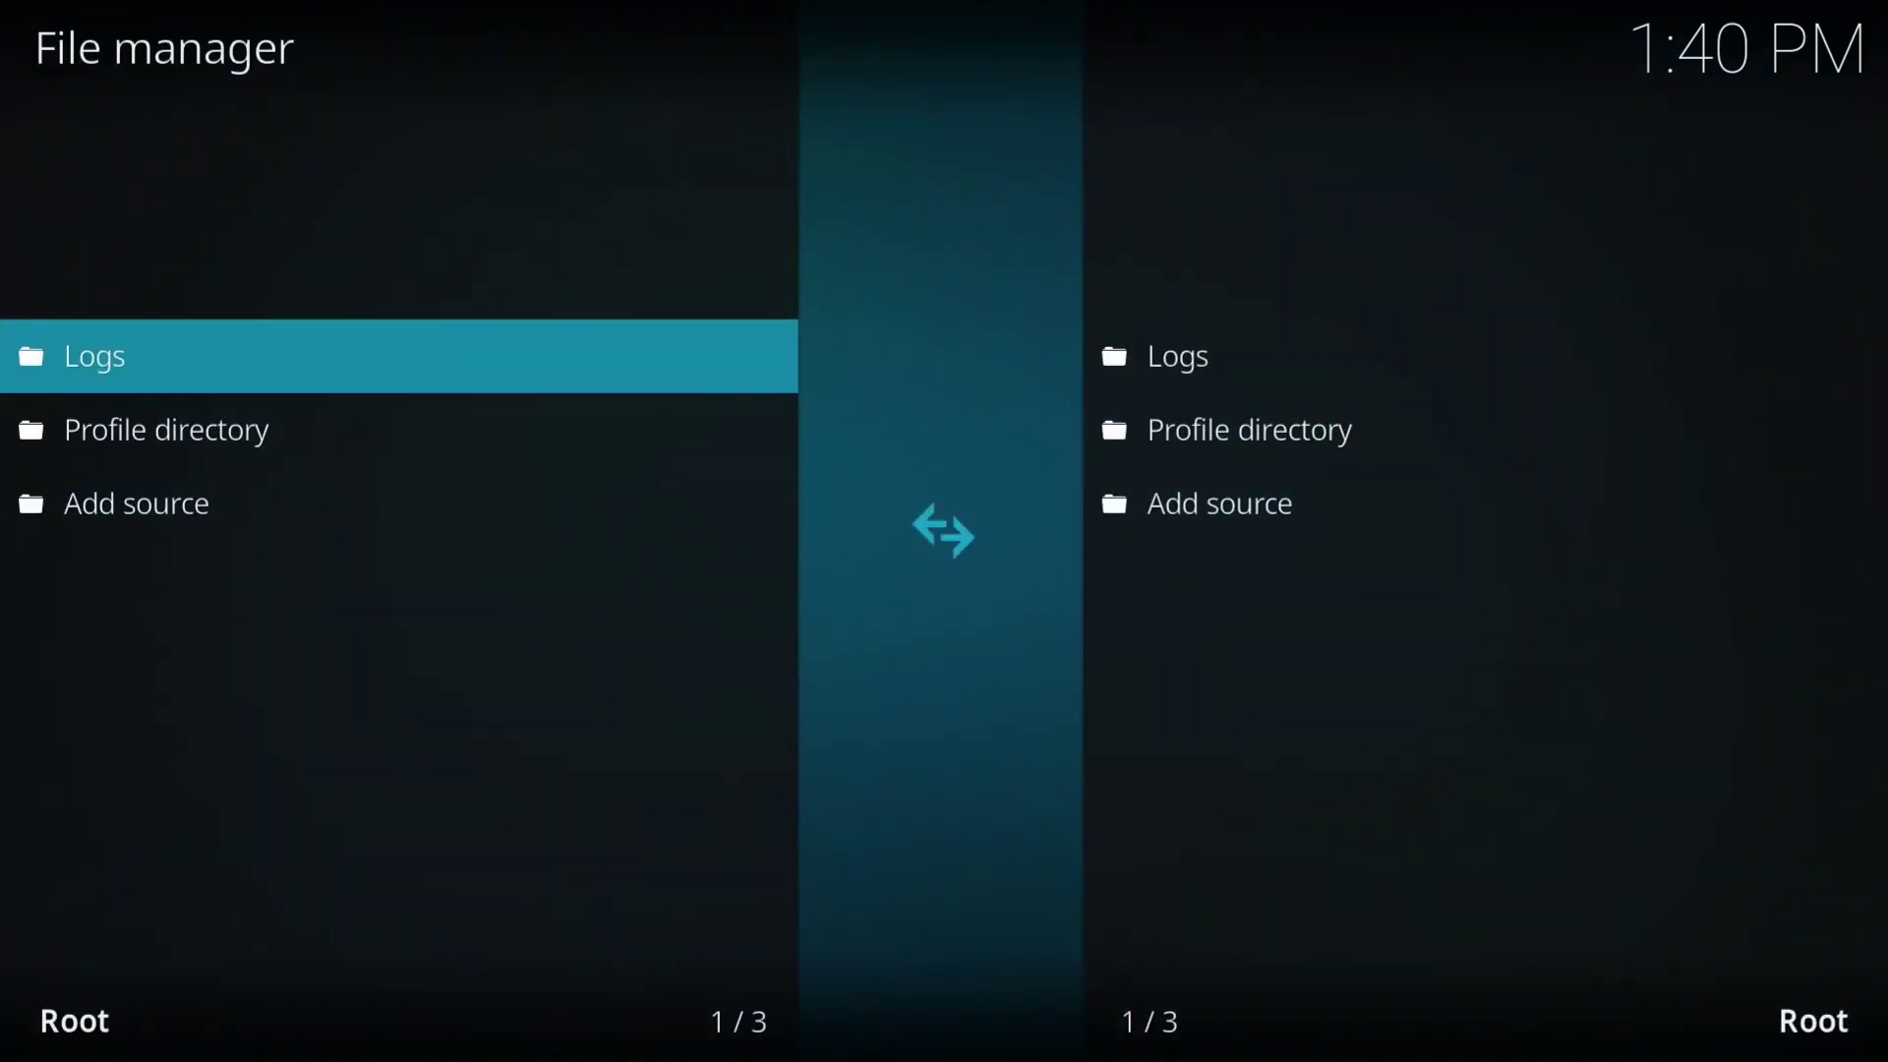
pyautogui.press('Down')
pyautogui.press('Down')
pyautogui.press('Return')
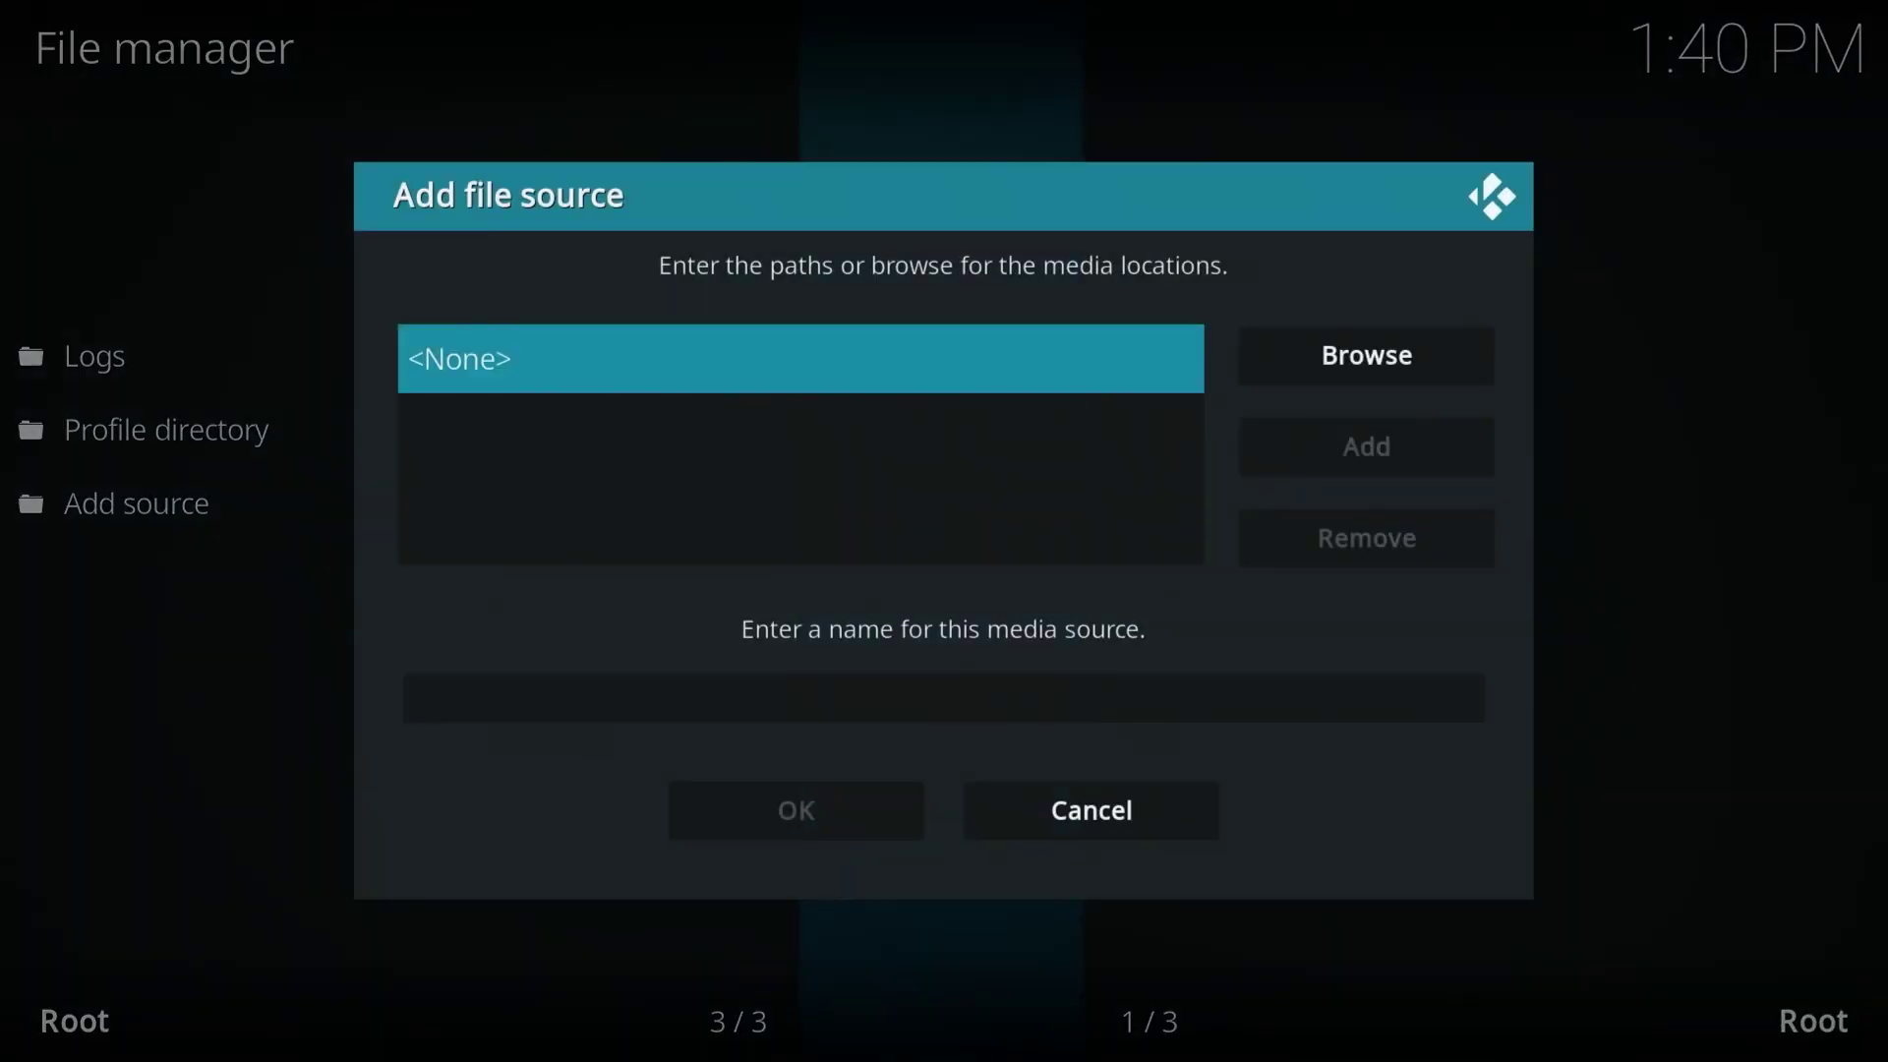
pyautogui.press('Return')
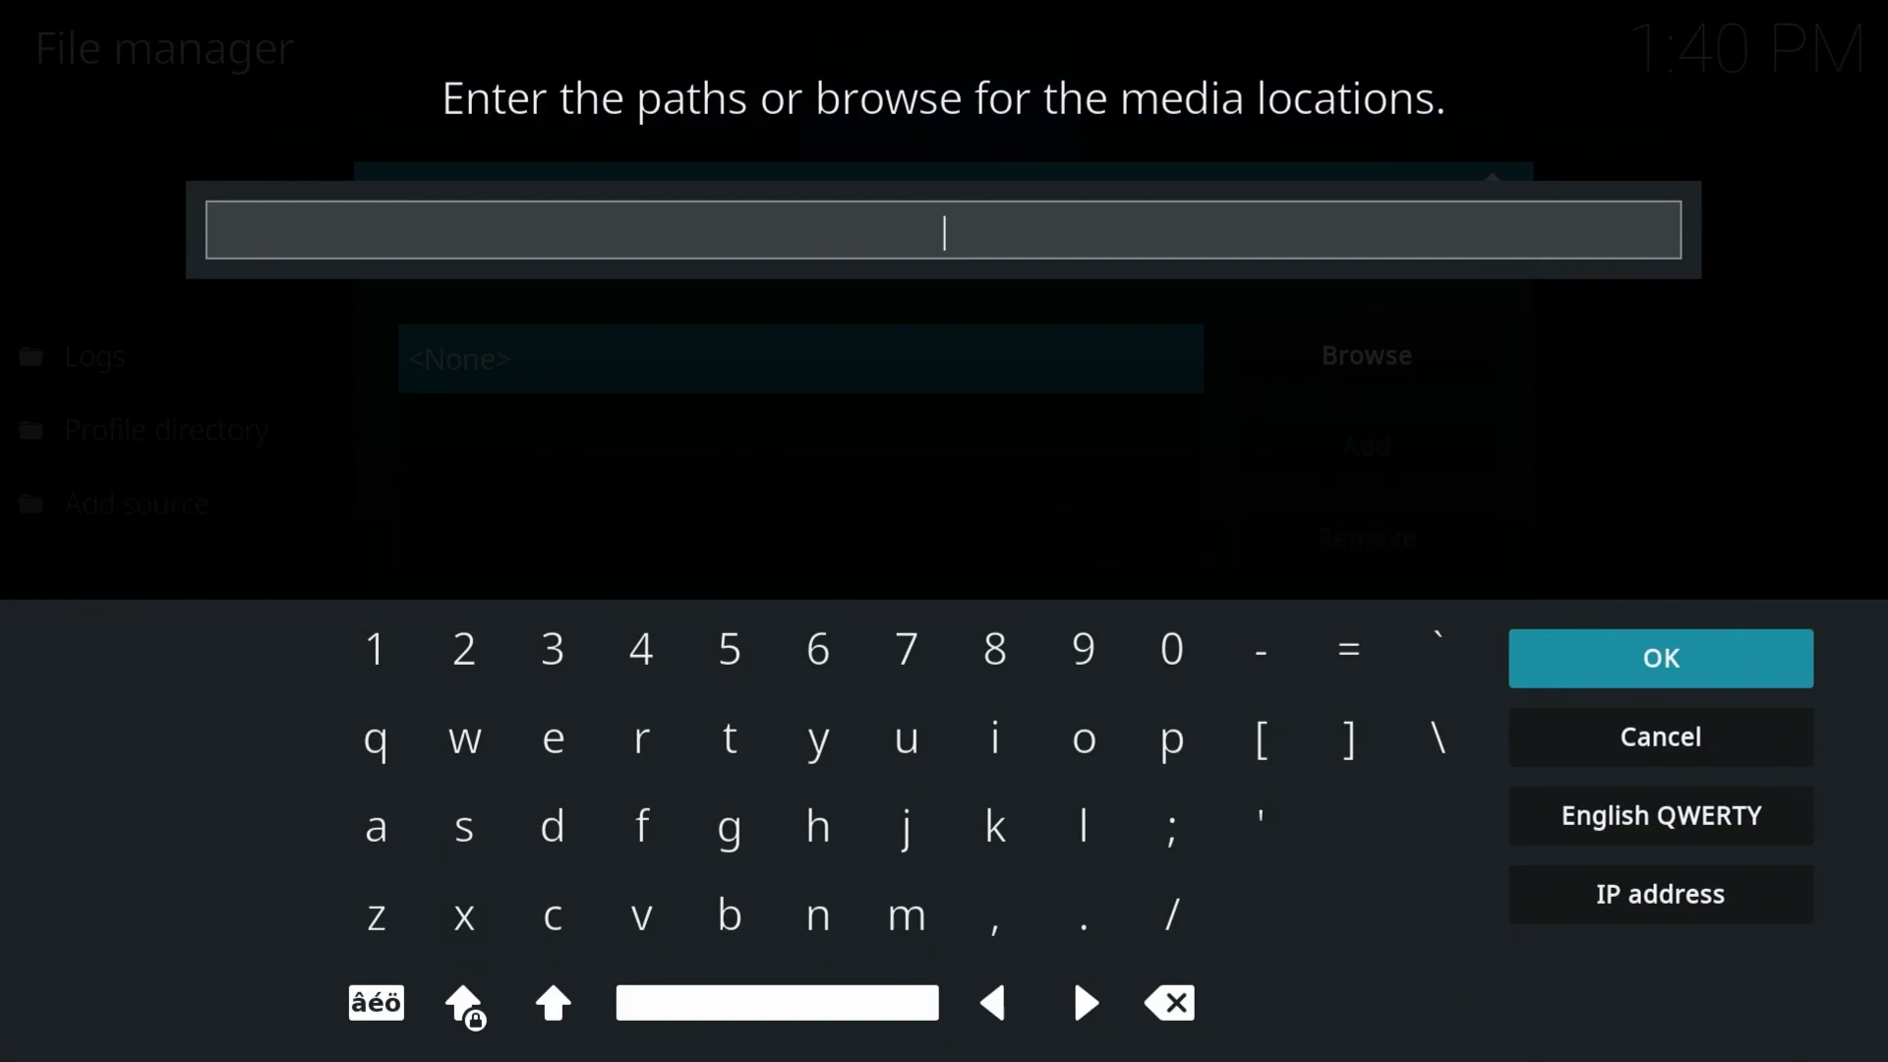
pyautogui.press('Left')
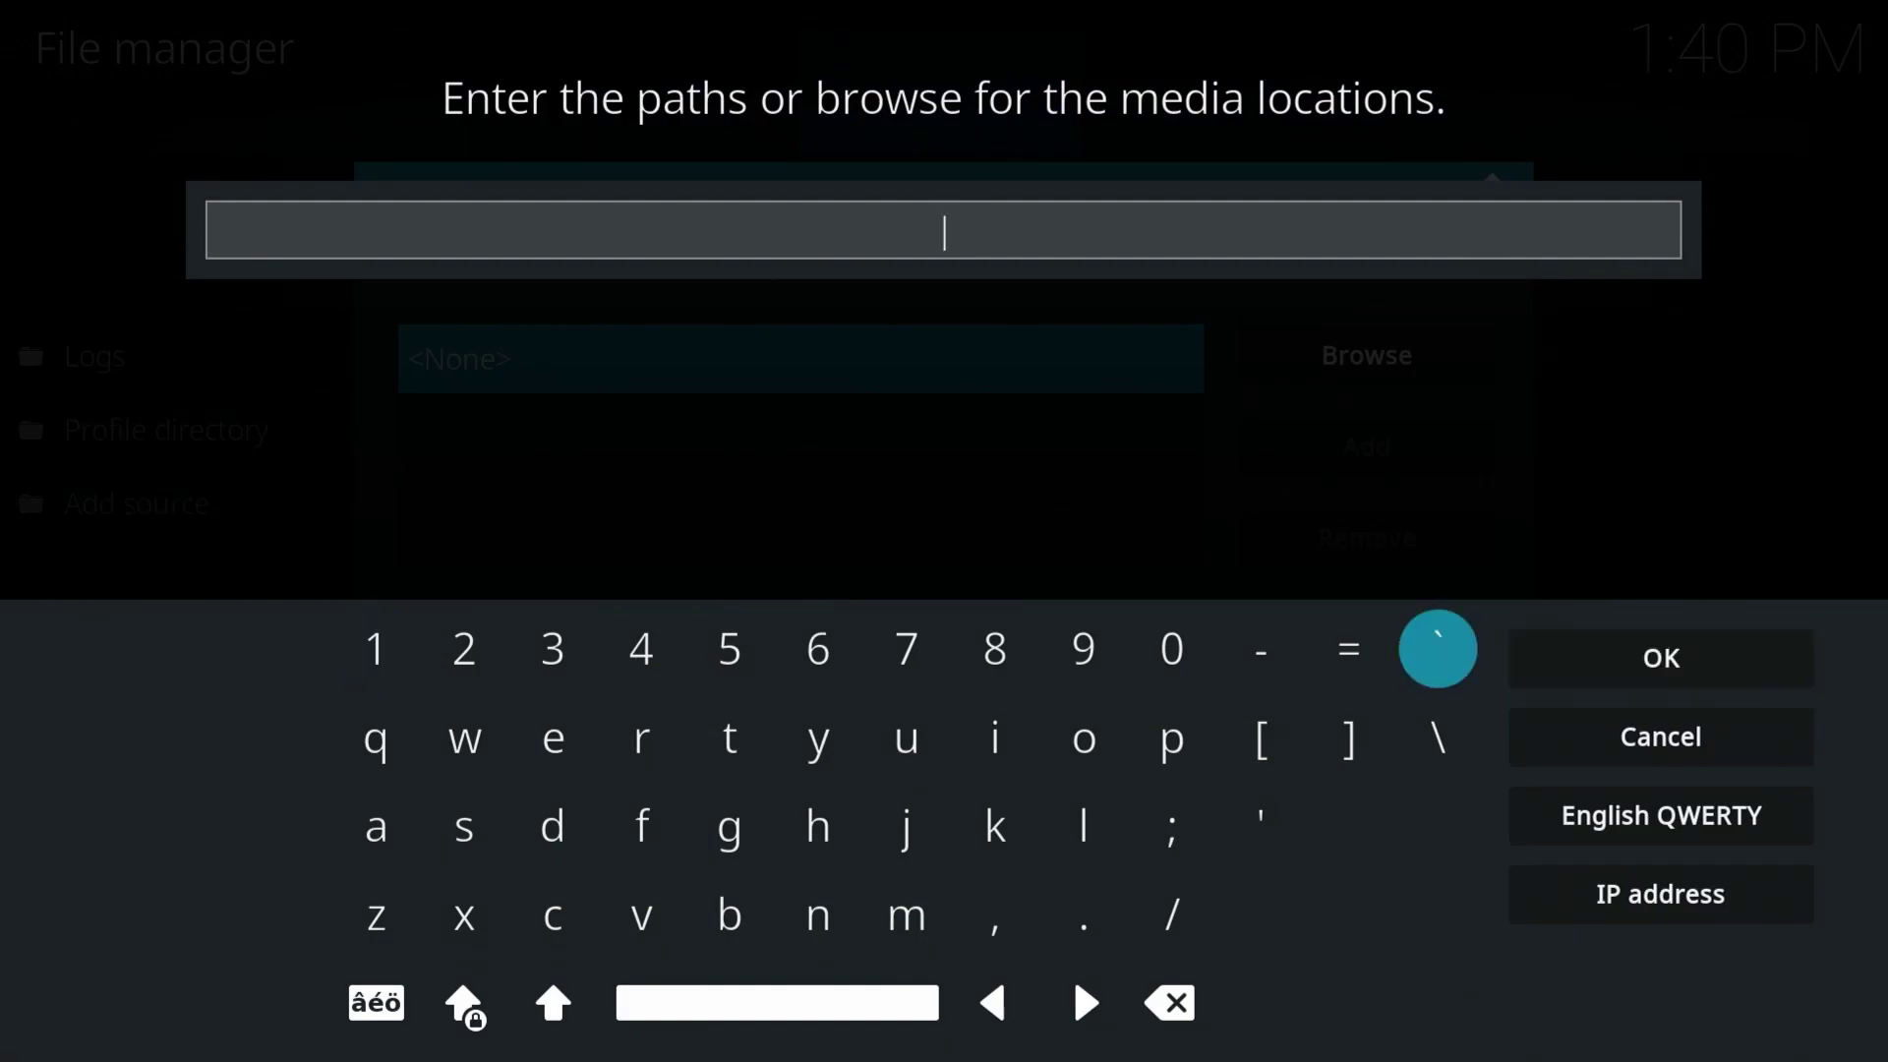
pyautogui.press('Left')
pyautogui.press('Left')
pyautogui.press('Left')
pyautogui.press('Left')
pyautogui.press('Left')
pyautogui.press('Left')
pyautogui.press('Left')
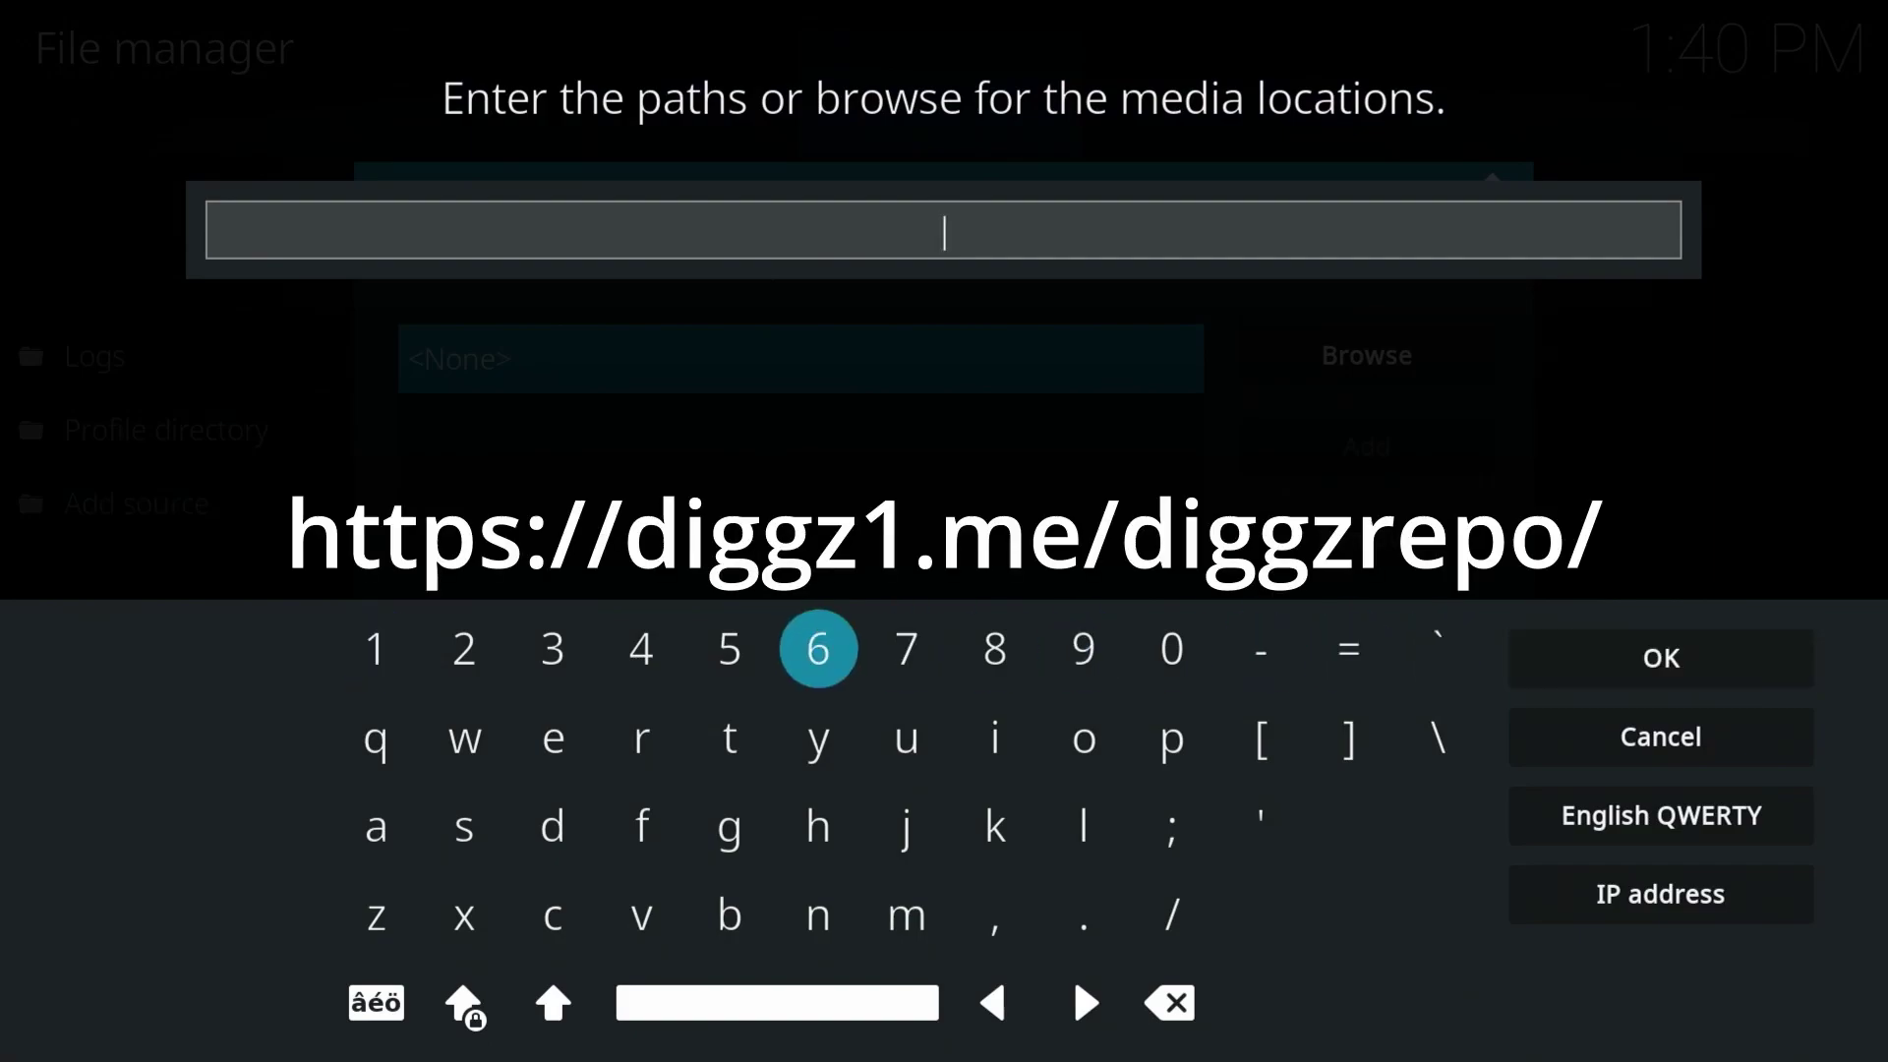
pyautogui.write('http')
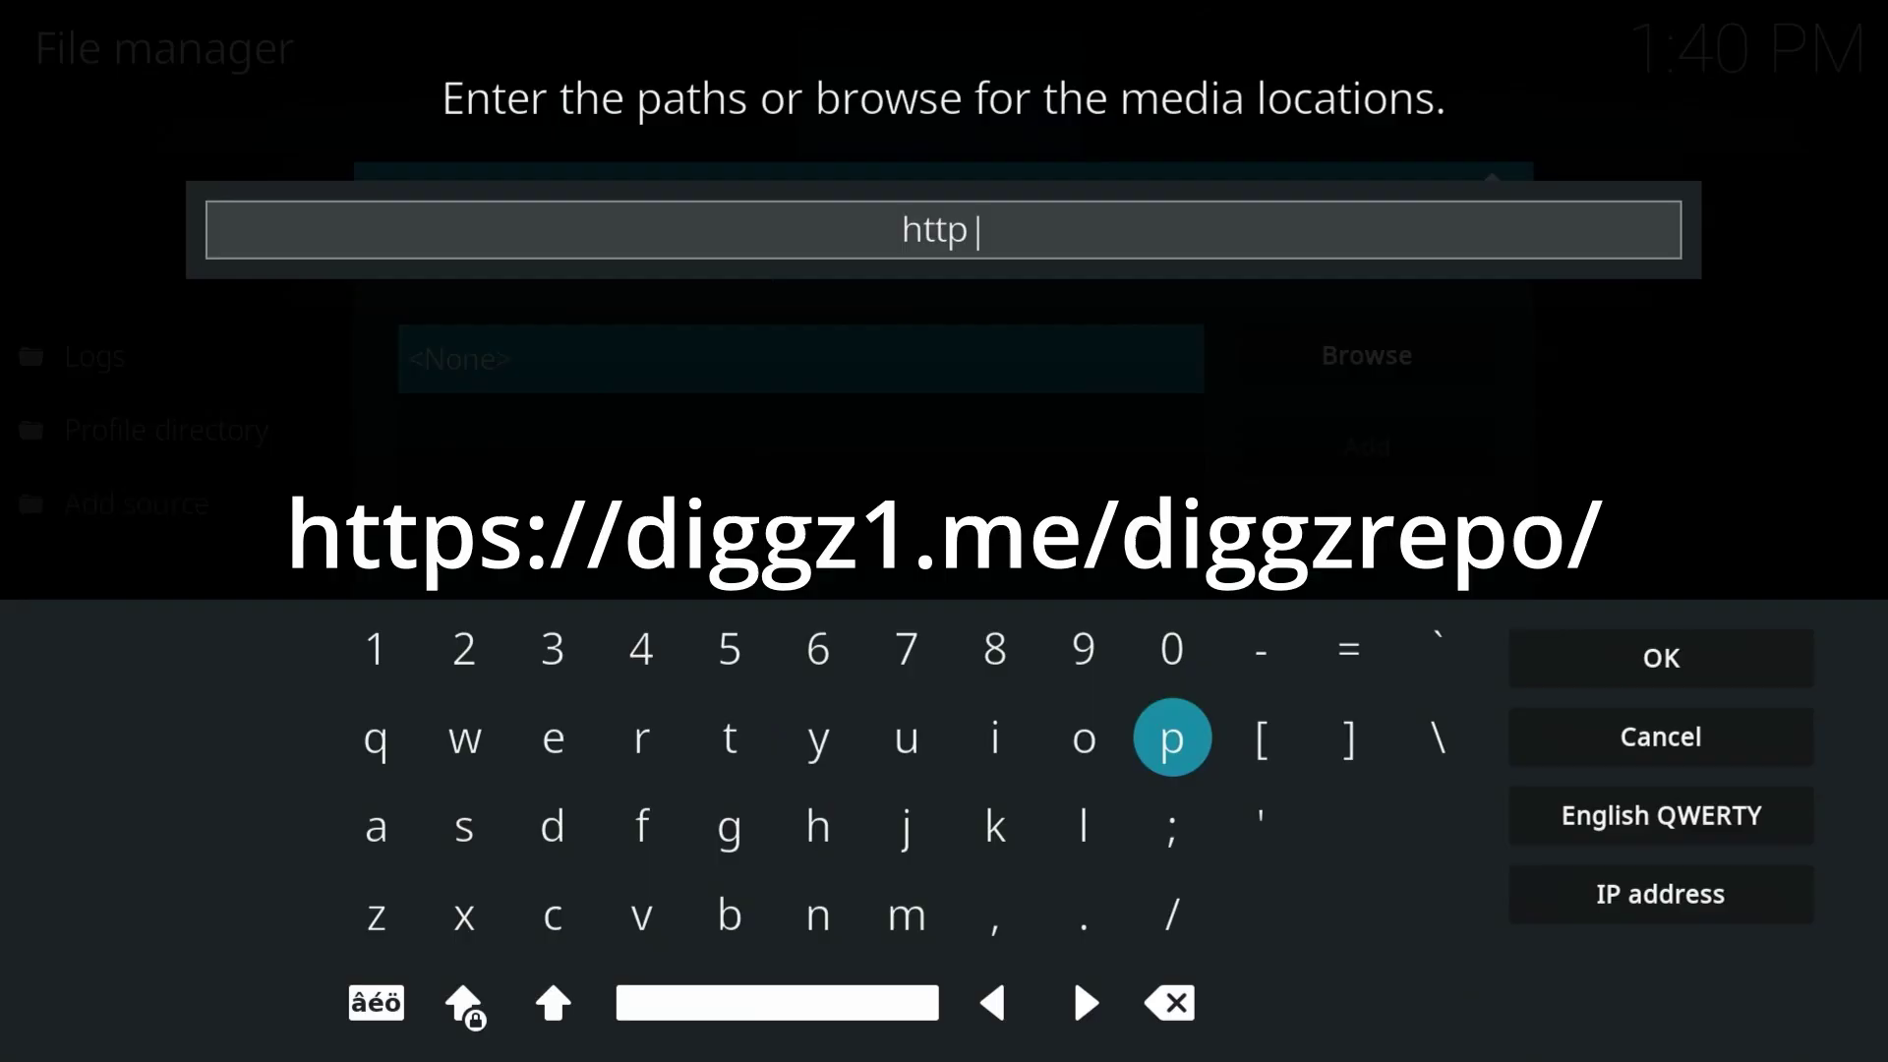
pyautogui.write('s')
pyautogui.press('Down')
pyautogui.press('Right')
pyautogui.press('Return')
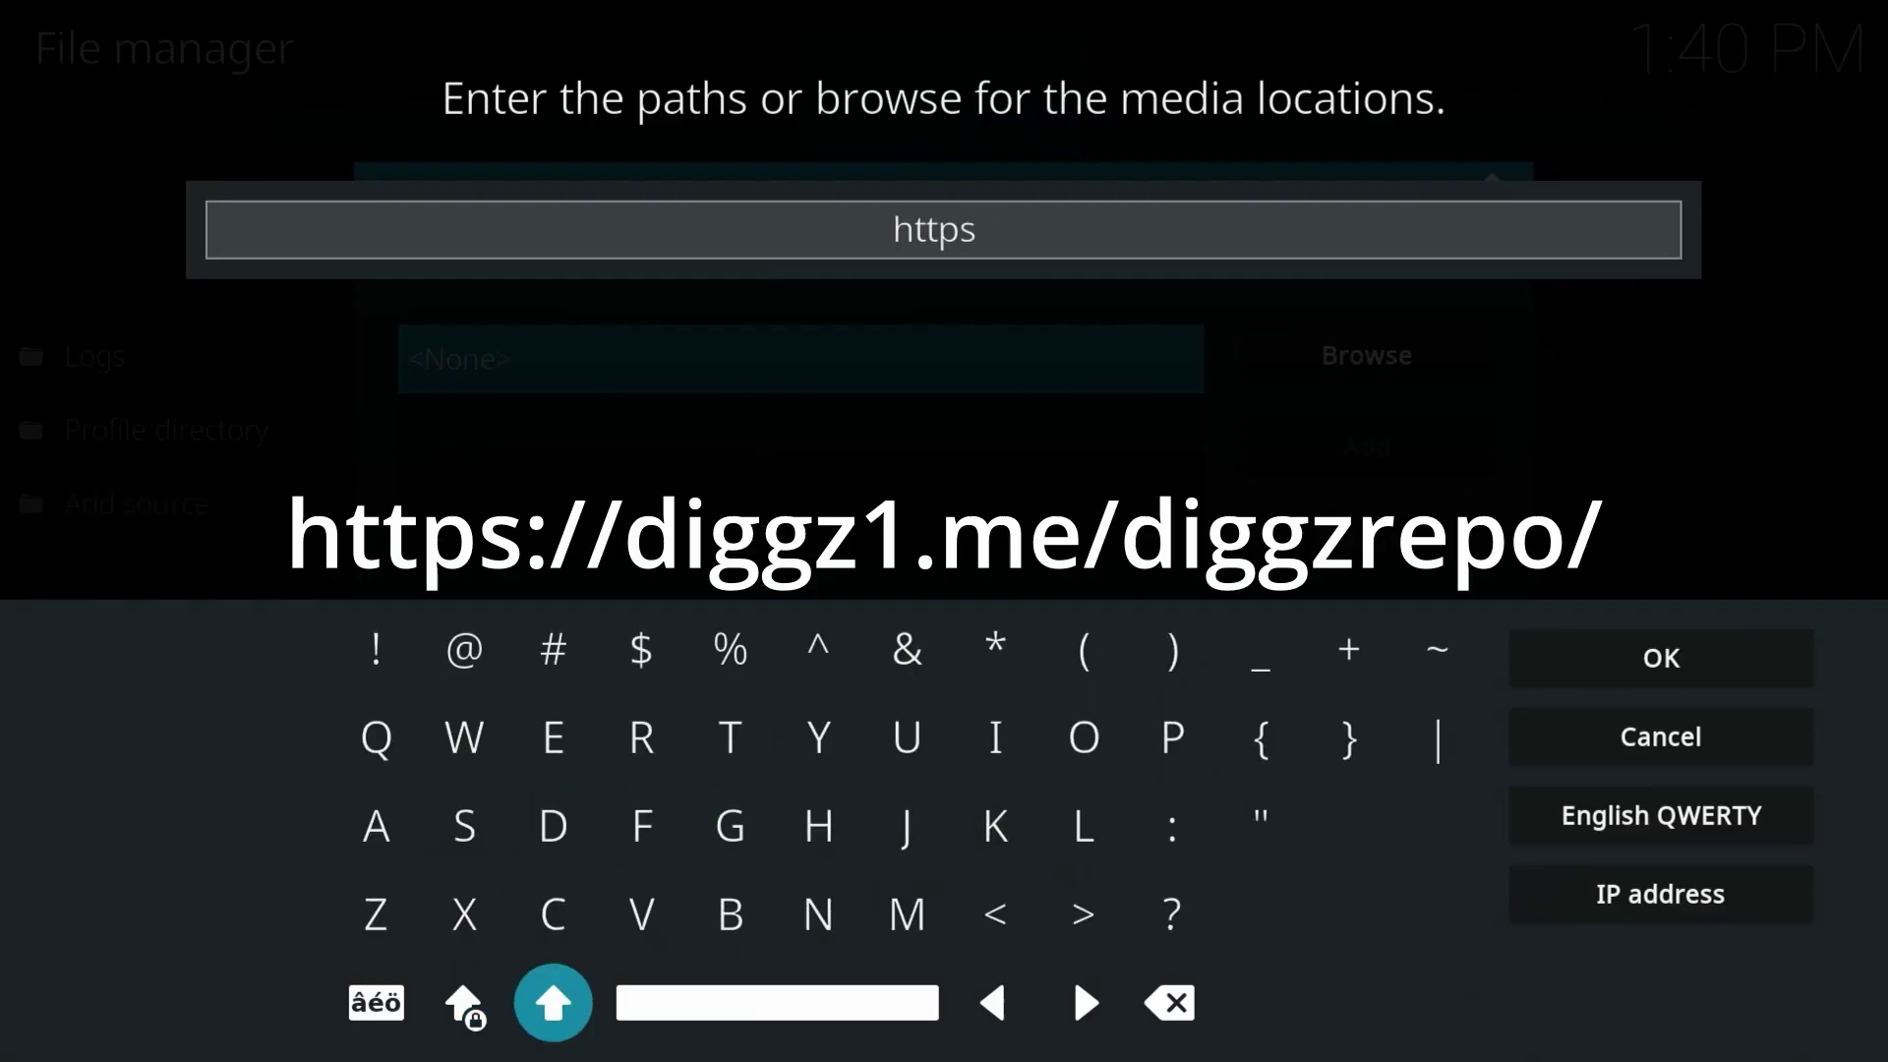
pyautogui.press('Up')
pyautogui.press('Right')
pyautogui.press('Right')
pyautogui.press('Right')
pyautogui.press('Right')
pyautogui.press('Right')
pyautogui.press('Right')
pyautogui.press('Up')
pyautogui.write(':')
pyautogui.press('Down')
pyautogui.write('//')
# Append "diggz1" to the media source path
pyautogui.press('Left')
pyautogui.press('Left')
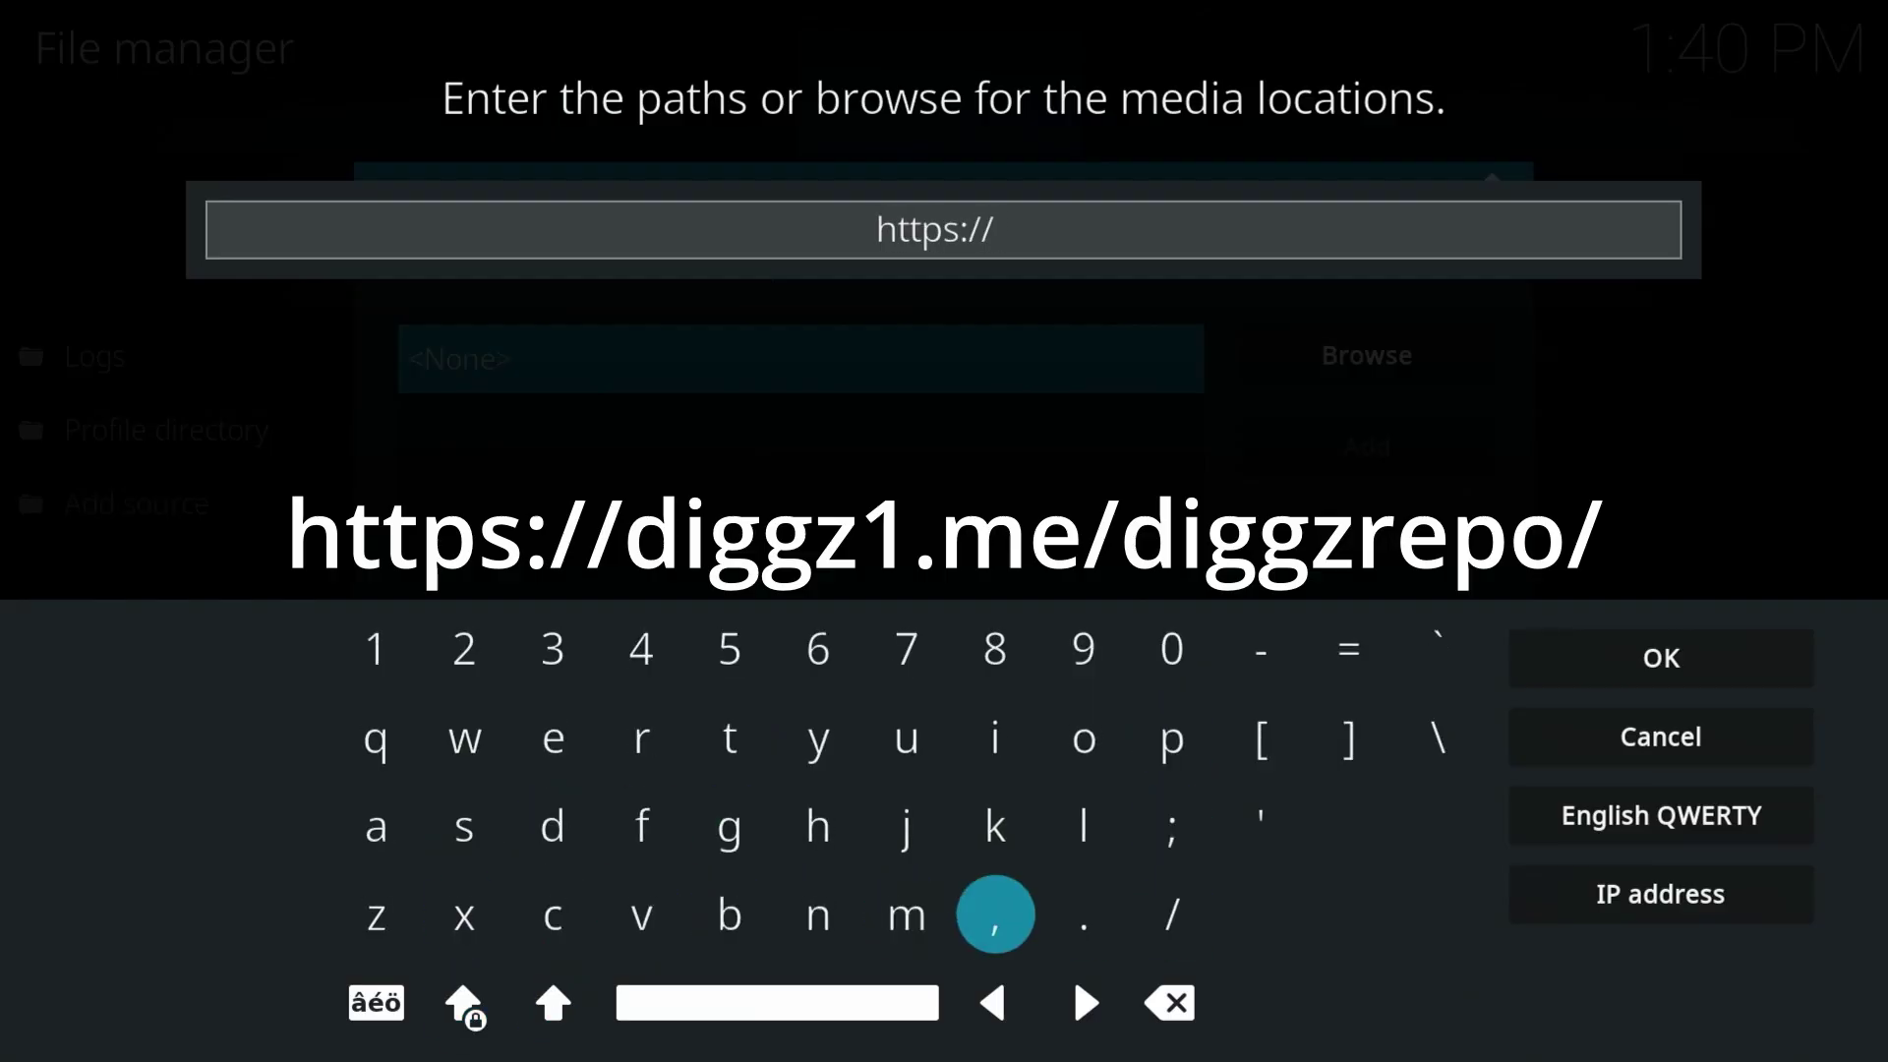
pyautogui.press('Left')
pyautogui.press('Left')
pyautogui.press('Left')
pyautogui.press('Left')
pyautogui.press('Up')
pyautogui.press('Left')
pyautogui.write('d')
pyautogui.press('Right')
pyautogui.press('Right')
pyautogui.press('Right')
pyautogui.press('Right')
pyautogui.press('Up')
pyautogui.press('Right')
pyautogui.write('i')
pyautogui.press('Down')
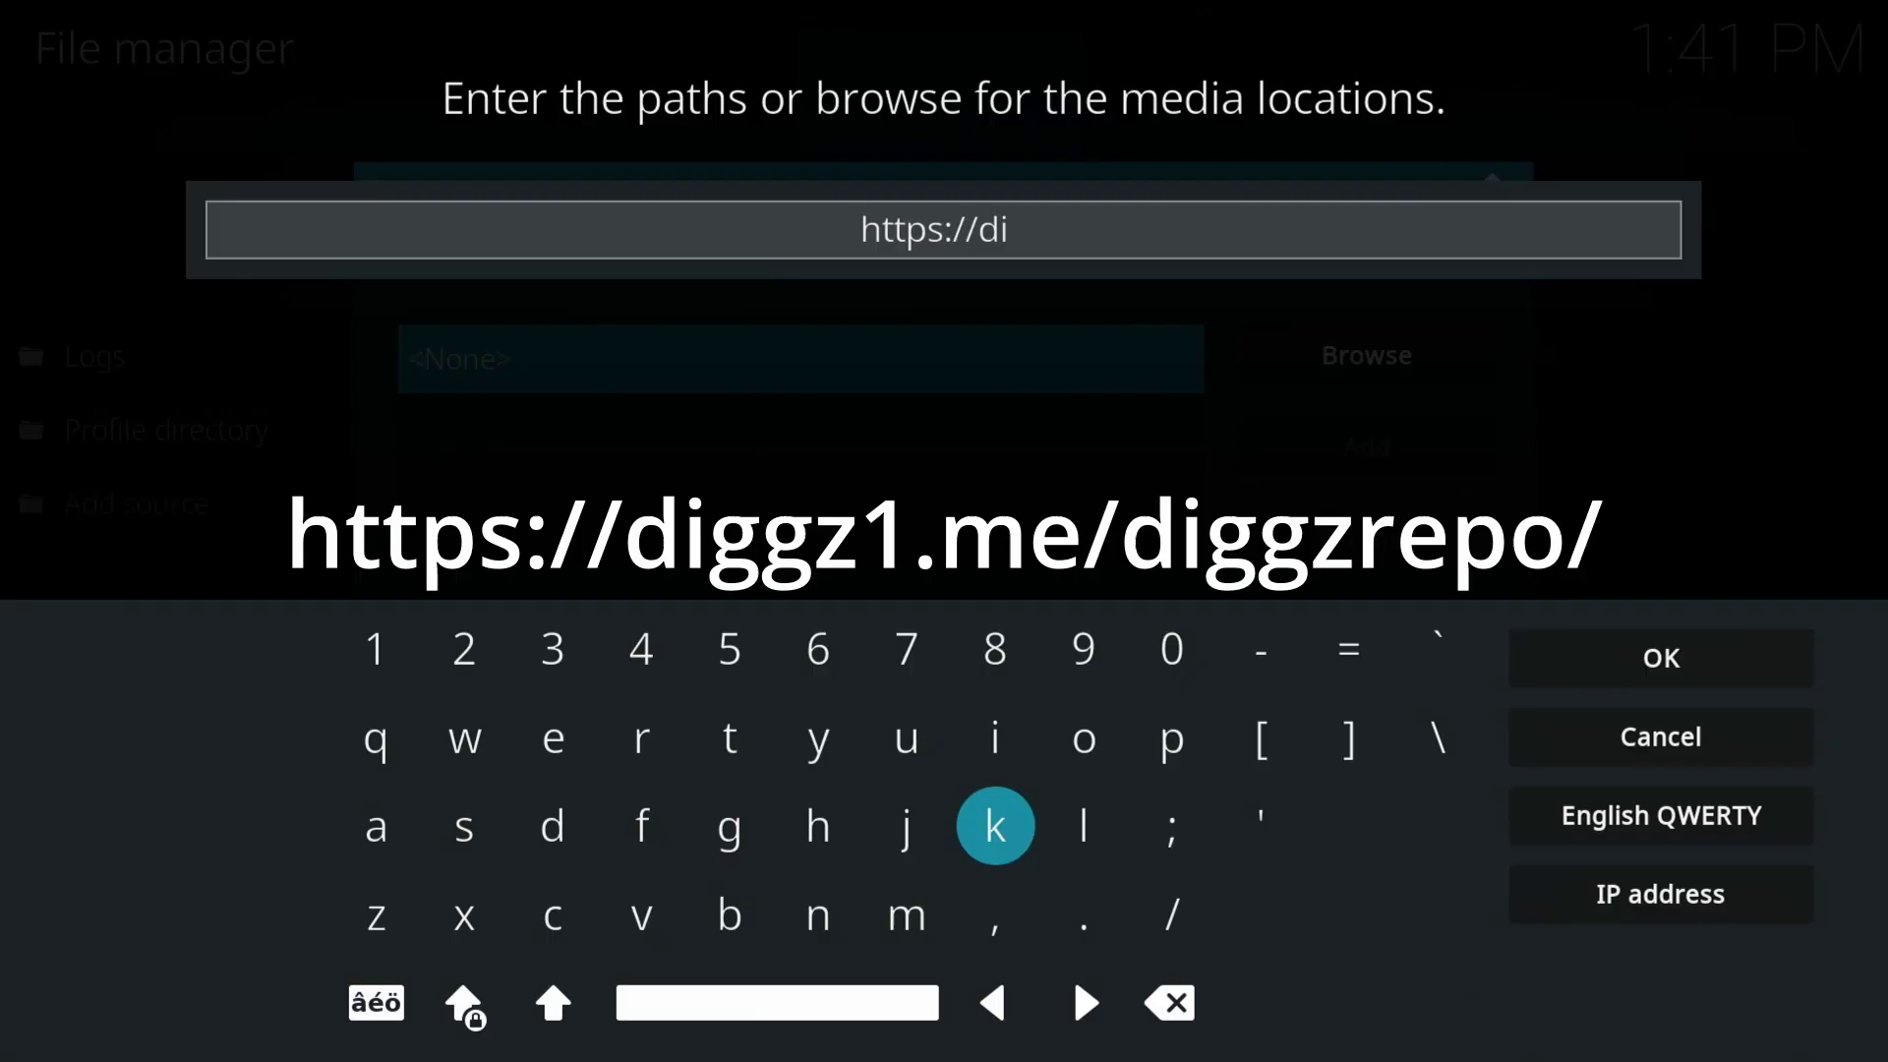
pyautogui.press('Left')
pyautogui.press('Left')
pyautogui.press('Left')
pyautogui.write('gg')
pyautogui.press('Down')
pyautogui.press('Left')
pyautogui.press('Left')
pyautogui.press('Left')
pyautogui.write('z')
pyautogui.press('Up')
pyautogui.press('Up')
pyautogui.press('Up')
pyautogui.write('1')
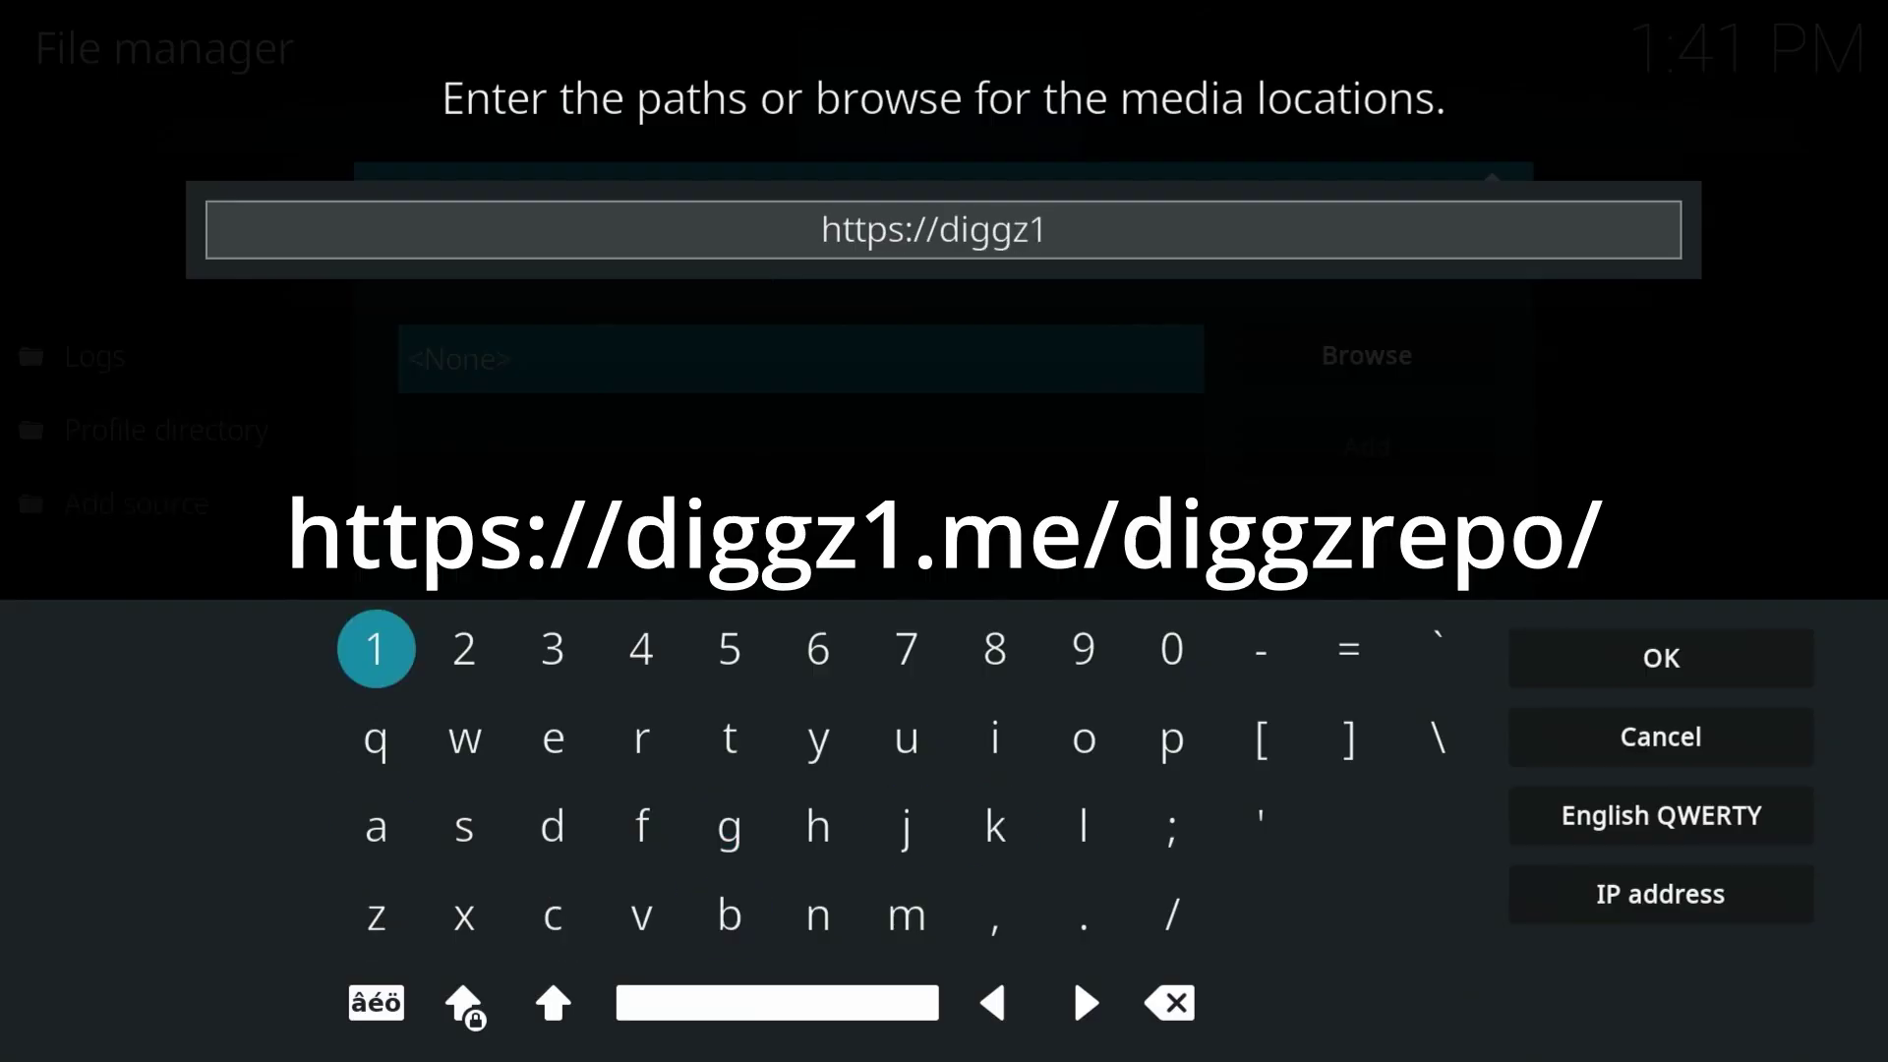
# Append ".me/" to complete the domain part of the source path
pyautogui.press('Down')
pyautogui.press('Down')
pyautogui.press('Down')
pyautogui.press('Right')
pyautogui.press('Right')
pyautogui.press('Right')
pyautogui.press('Right')
pyautogui.press('Right')
pyautogui.press('Right')
pyautogui.press('Right')
pyautogui.press('Right')
pyautogui.write('.')
pyautogui.press('Left')
pyautogui.press('Left')
pyautogui.write('m')
pyautogui.press('Up')
pyautogui.press('Up')
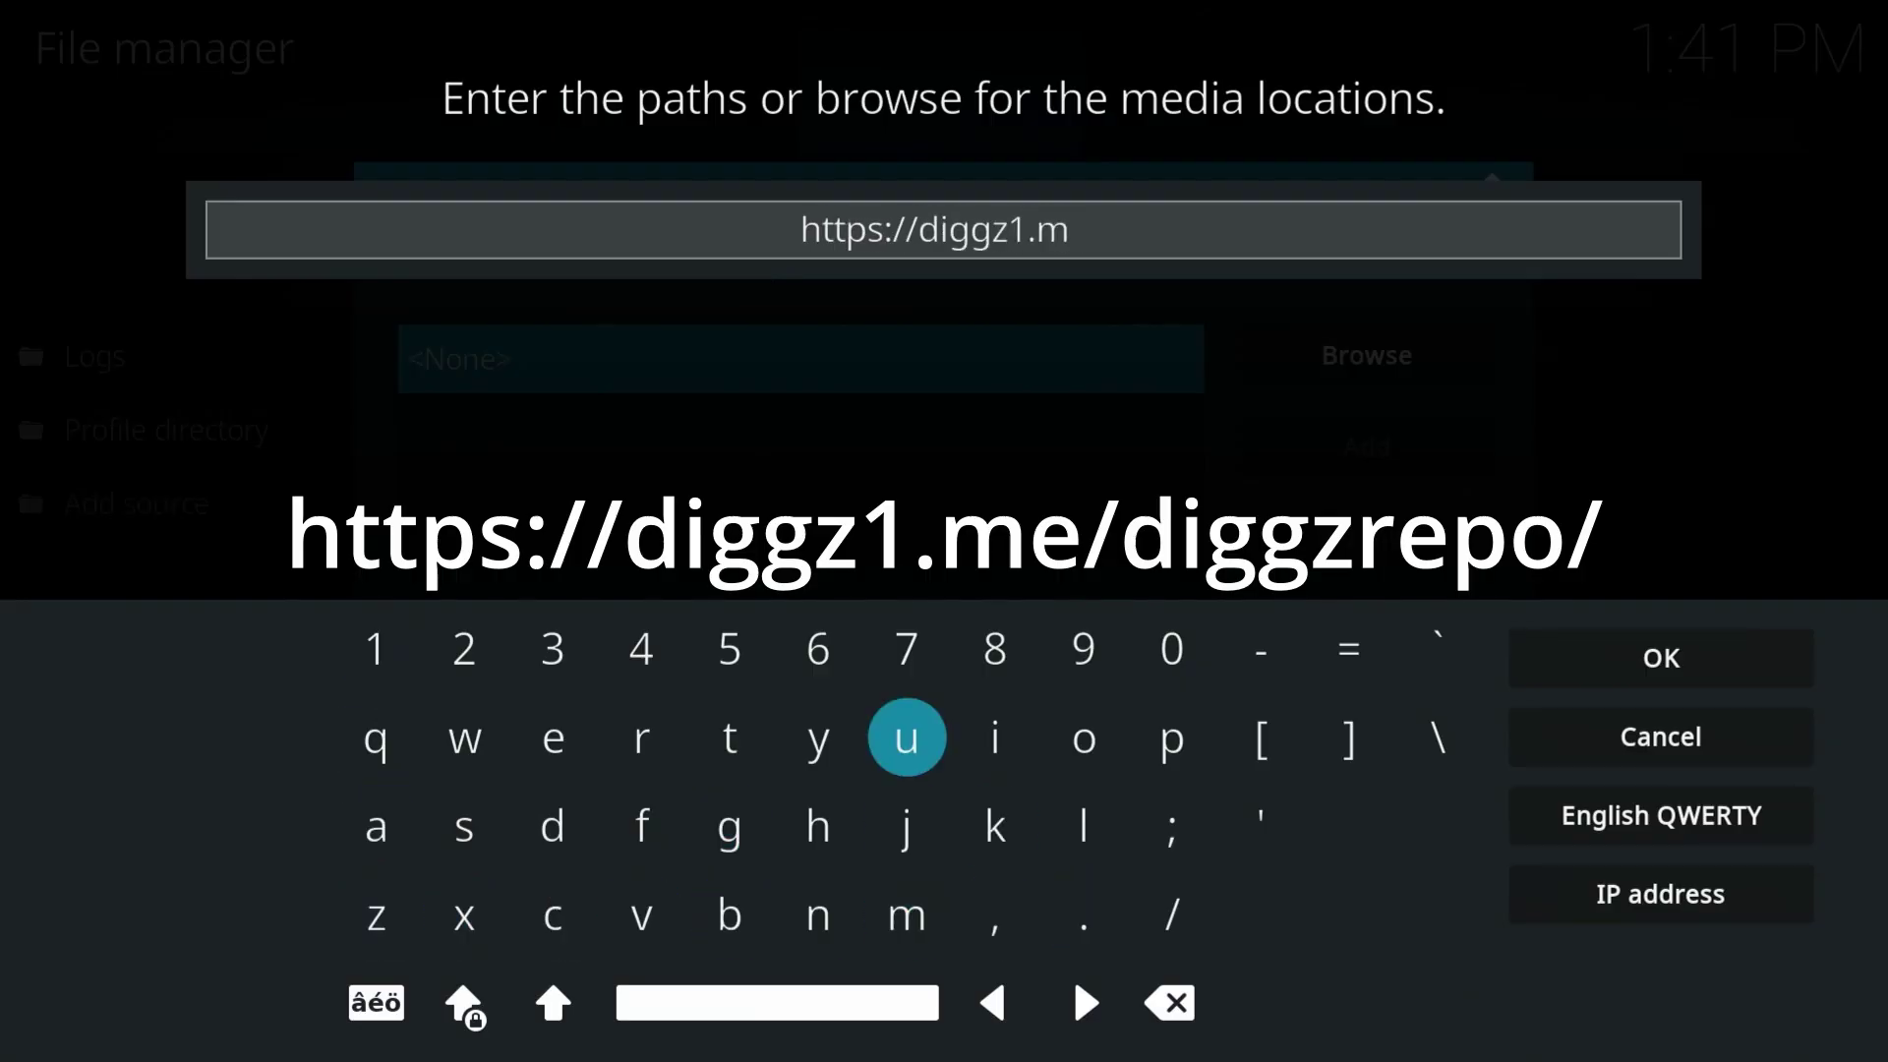
pyautogui.press('Left')
pyautogui.press('Left')
pyautogui.press('Left')
pyautogui.press('Left')
pyautogui.write('e')
pyautogui.press('Down')
pyautogui.press('Down')
pyautogui.press('Right')
pyautogui.press('Right')
pyautogui.press('Right')
pyautogui.press('Right')
pyautogui.press('Right')
pyautogui.press('Right')
pyautogui.press('Right')
pyautogui.write('/')
# Append "diggz" to the media source path after the domain
pyautogui.press('Left')
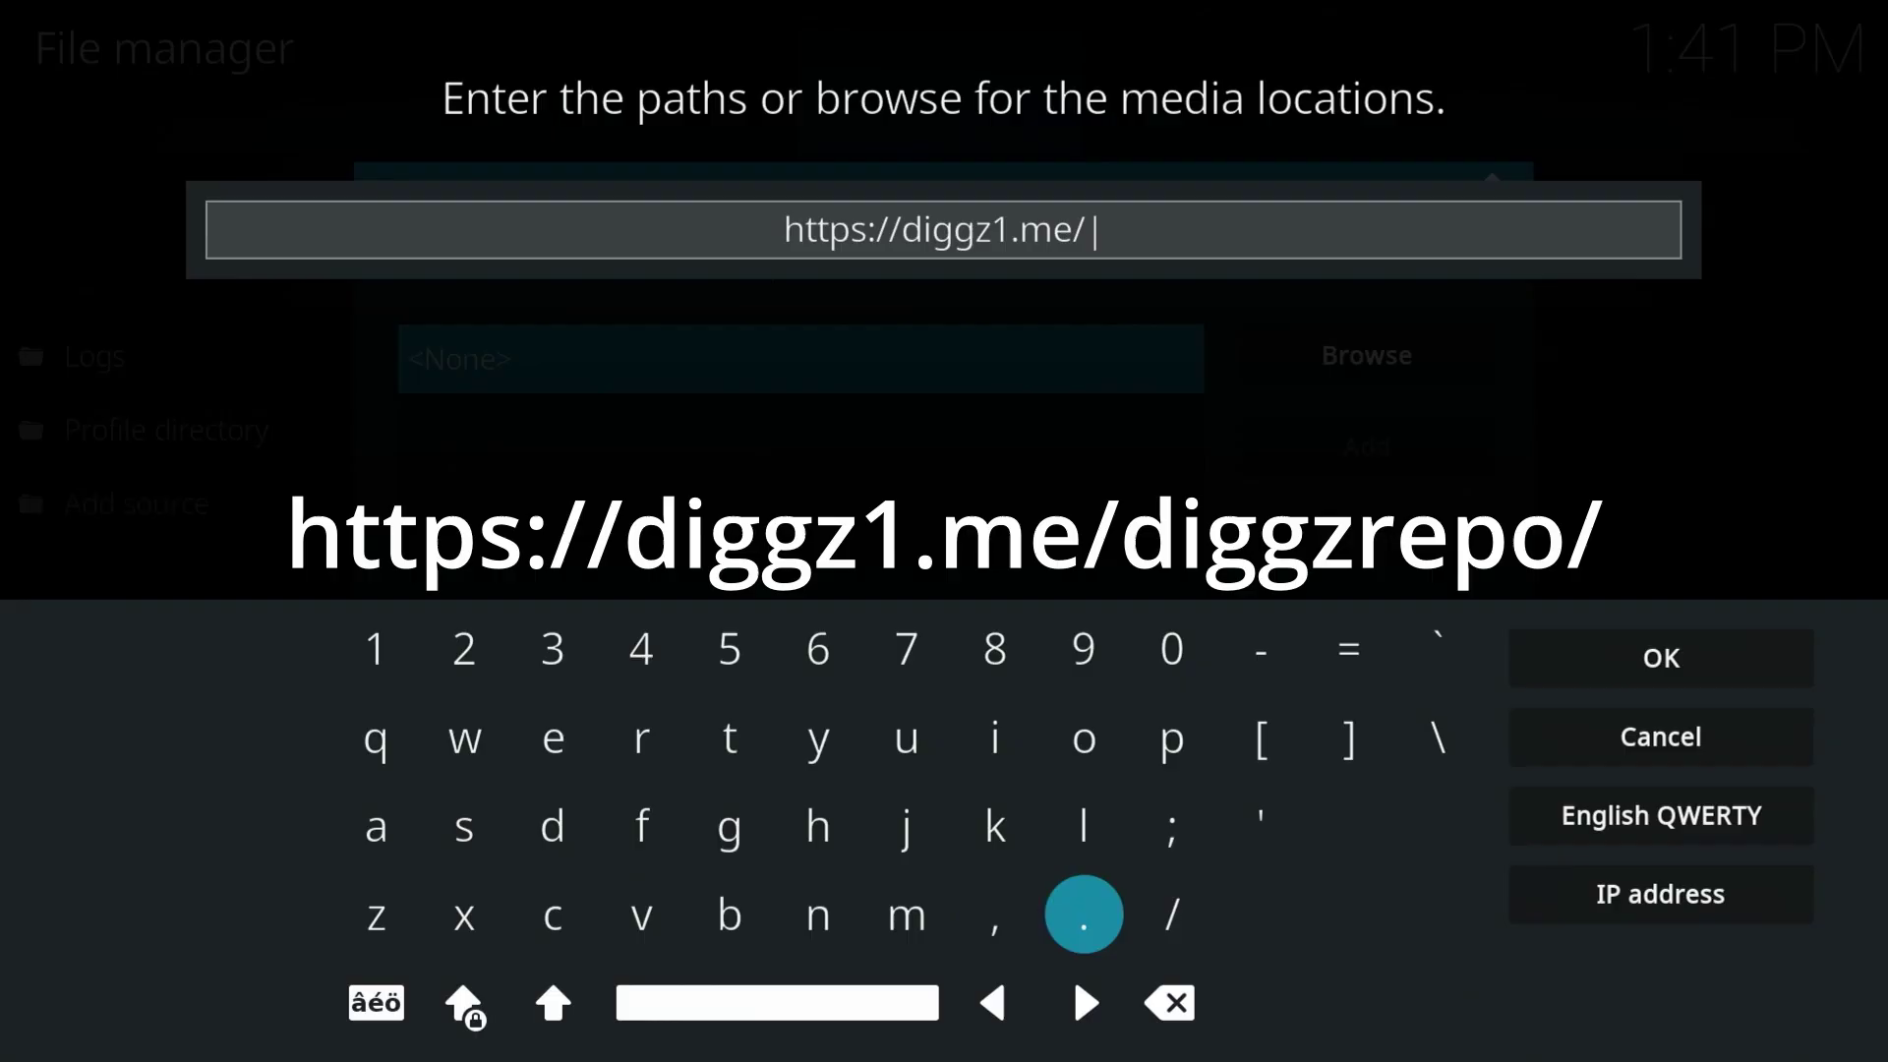
pyautogui.press('Up')
pyautogui.press('Left')
pyautogui.press('Left')
pyautogui.press('Left')
pyautogui.press('Left')
pyautogui.press('Left')
pyautogui.press('Left')
pyautogui.write('d')
pyautogui.press('Right')
pyautogui.press('Right')
pyautogui.press('Right')
pyautogui.press('Right')
pyautogui.press('Right')
pyautogui.press('Right')
pyautogui.press('Up')
pyautogui.write('i')
pyautogui.press('Down')
pyautogui.press('Left')
pyautogui.press('Left')
pyautogui.press('Left')
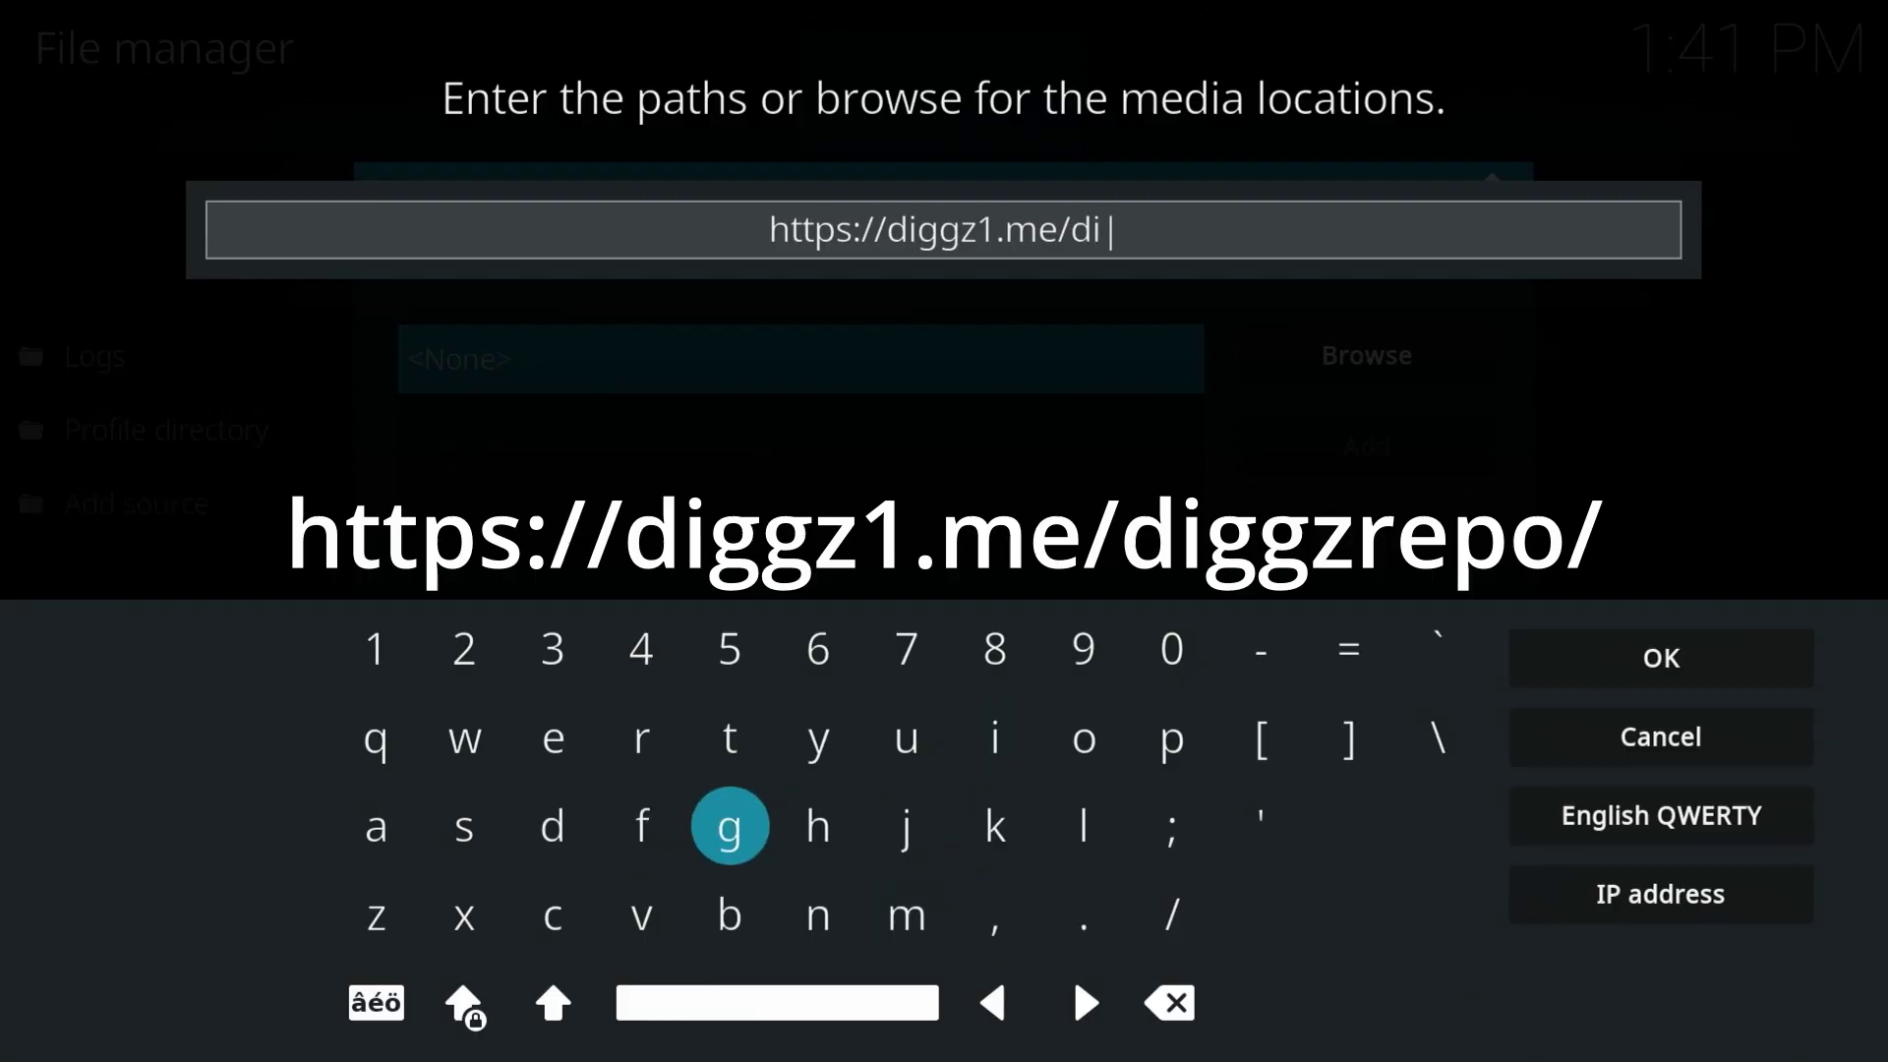
pyautogui.write('gg')
pyautogui.press('Down')
pyautogui.press('Left')
pyautogui.press('Left')
pyautogui.press('Left')
pyautogui.press('Left')
pyautogui.write('z')
# Append "repo/" so the media source path ends in "diggzrepo/"
pyautogui.press('Right')
pyautogui.press('Right')
pyautogui.press('Up')
pyautogui.press('Right')
pyautogui.press('Up')
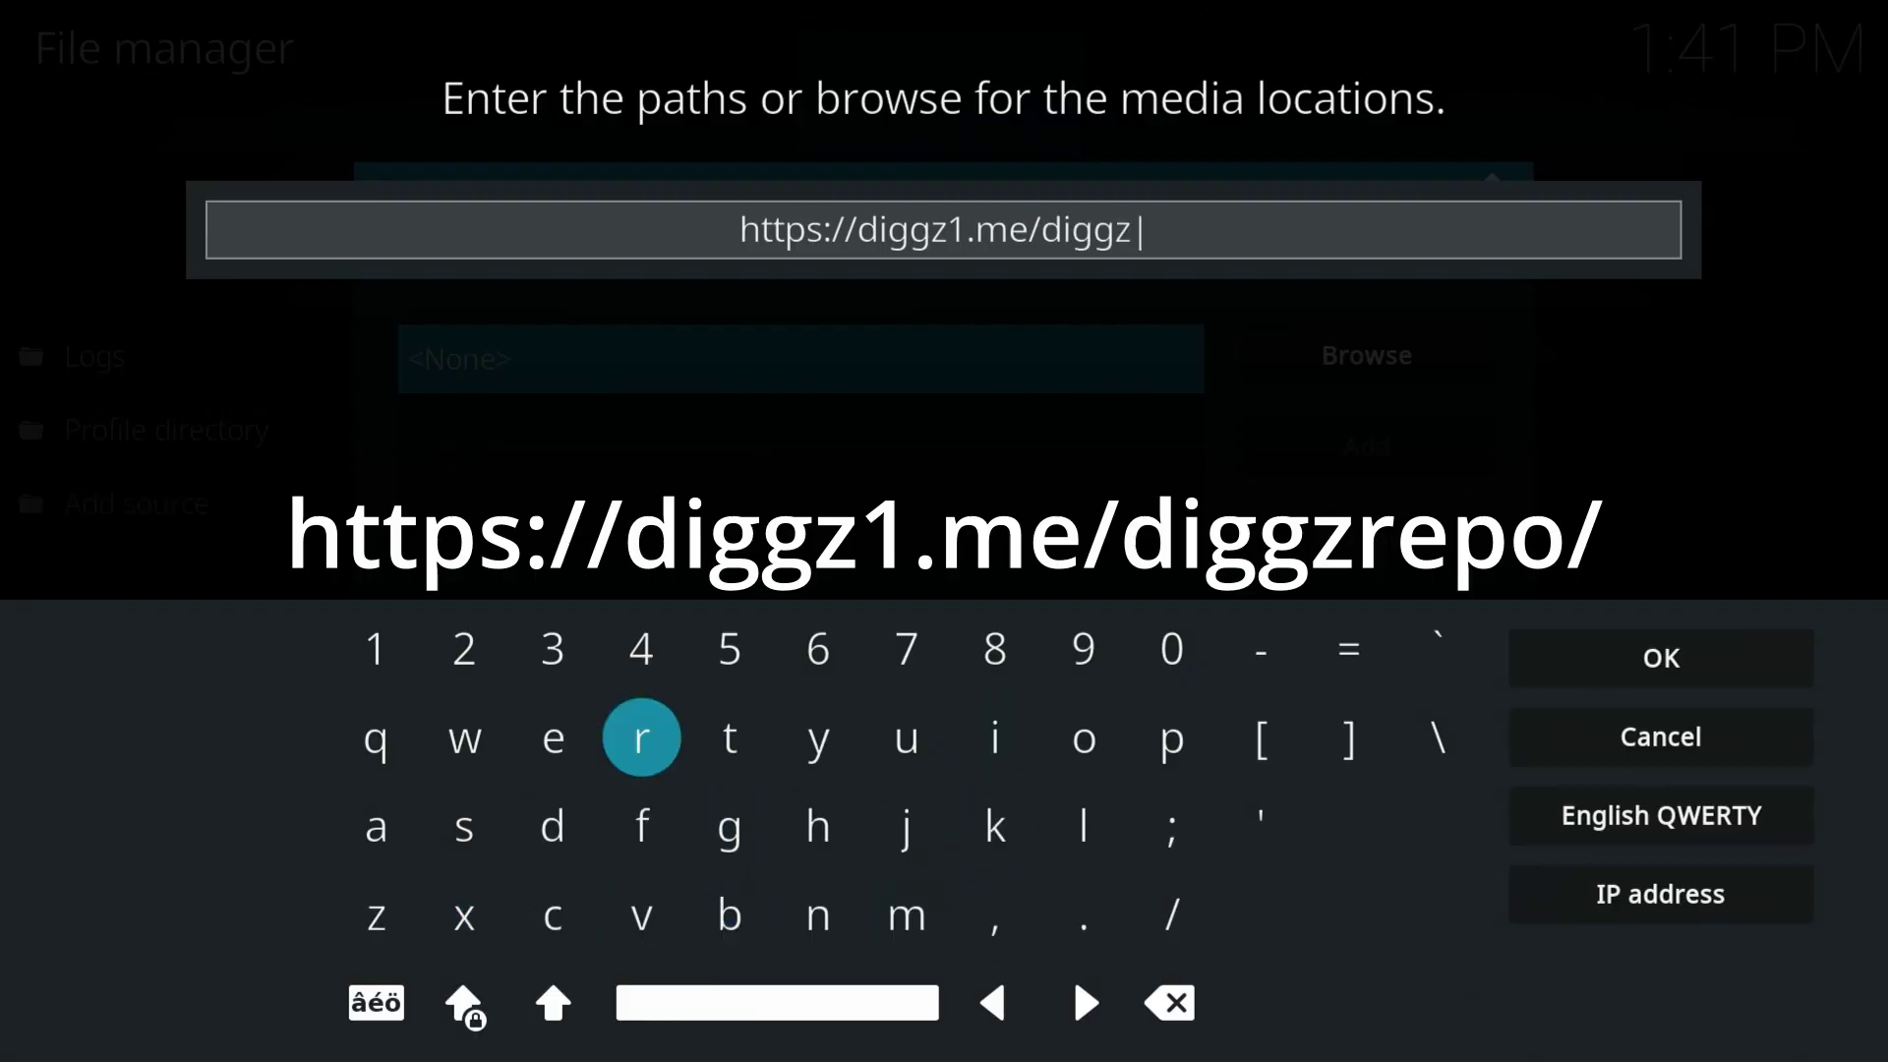
pyautogui.write('re')
pyautogui.press('Right')
pyautogui.press('Right')
pyautogui.press('Right')
pyautogui.press('Right')
pyautogui.press('Right')
pyautogui.press('Right')
pyautogui.press('Right')
pyautogui.write('po')
pyautogui.press('Down')
pyautogui.press('Right')
pyautogui.write('/')
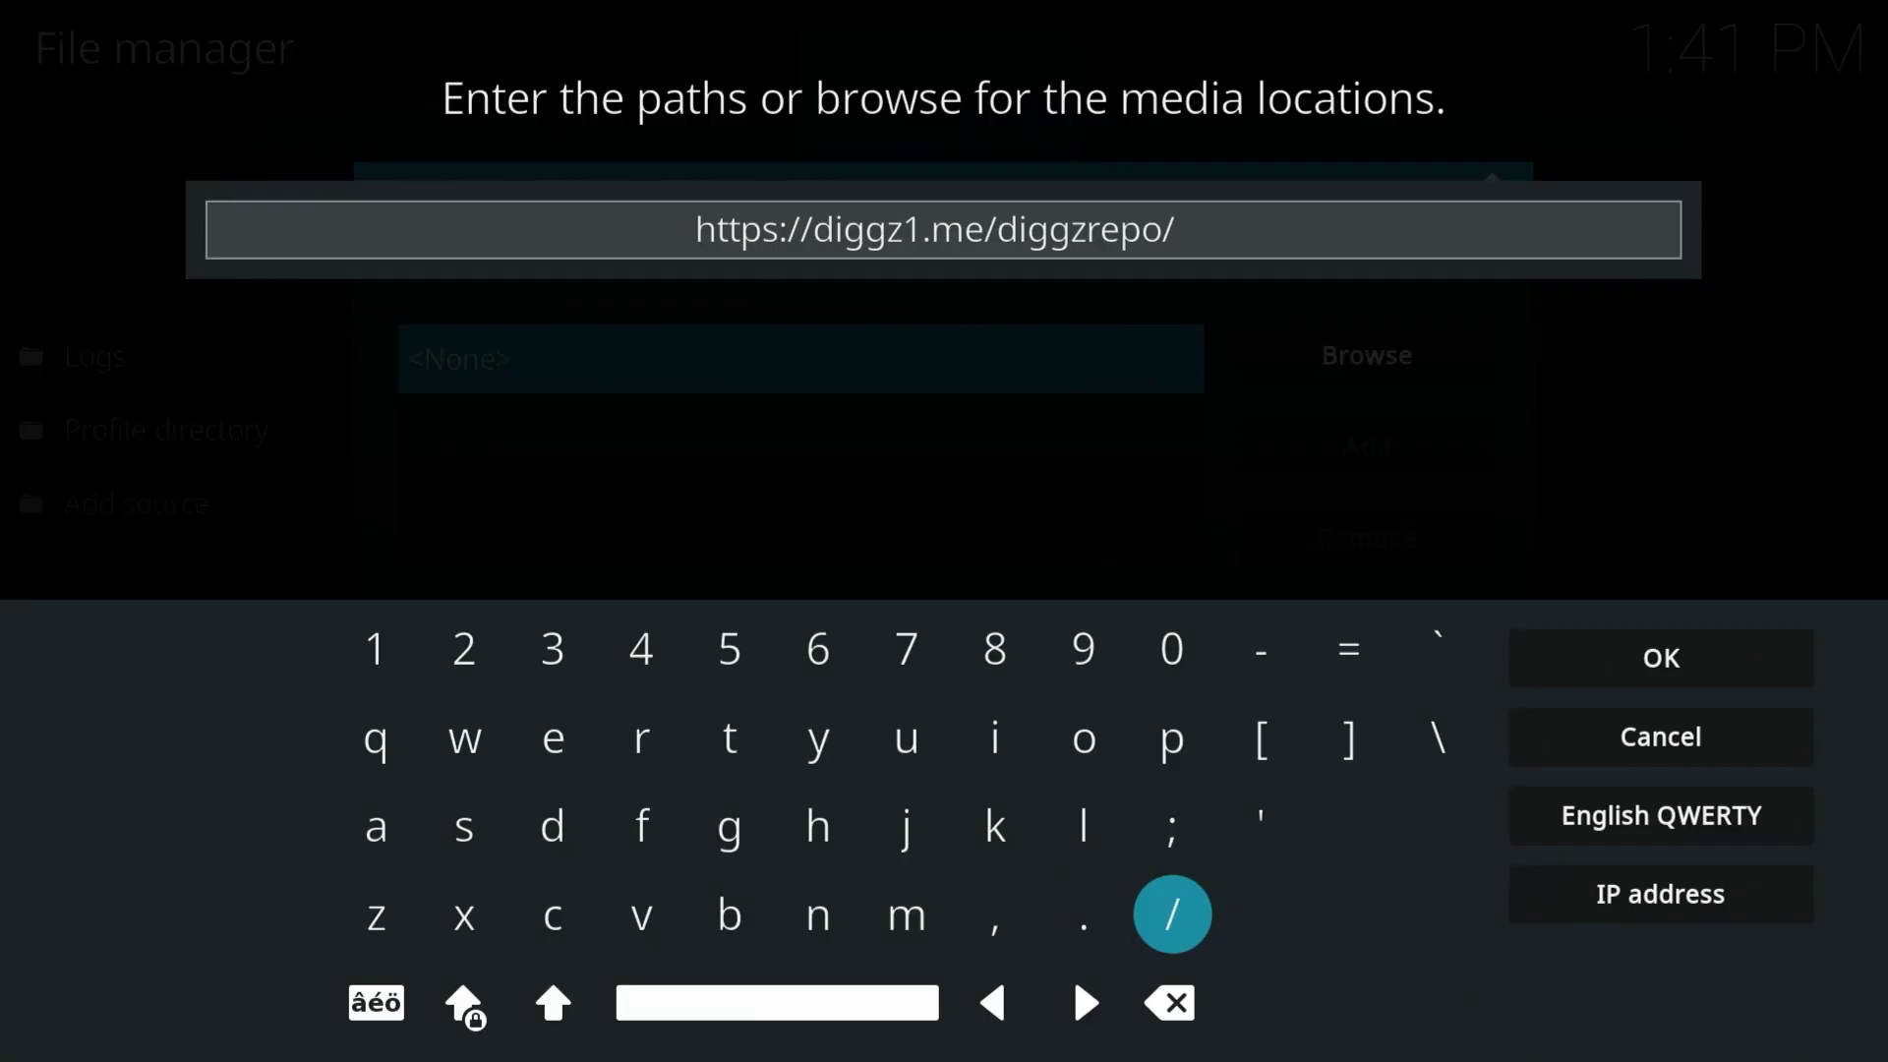
# Confirm the entered path and save the file source under the name diggzrepo
pyautogui.press('Right')
pyautogui.press('Up')
pyautogui.press('Up')
pyautogui.press('Up')
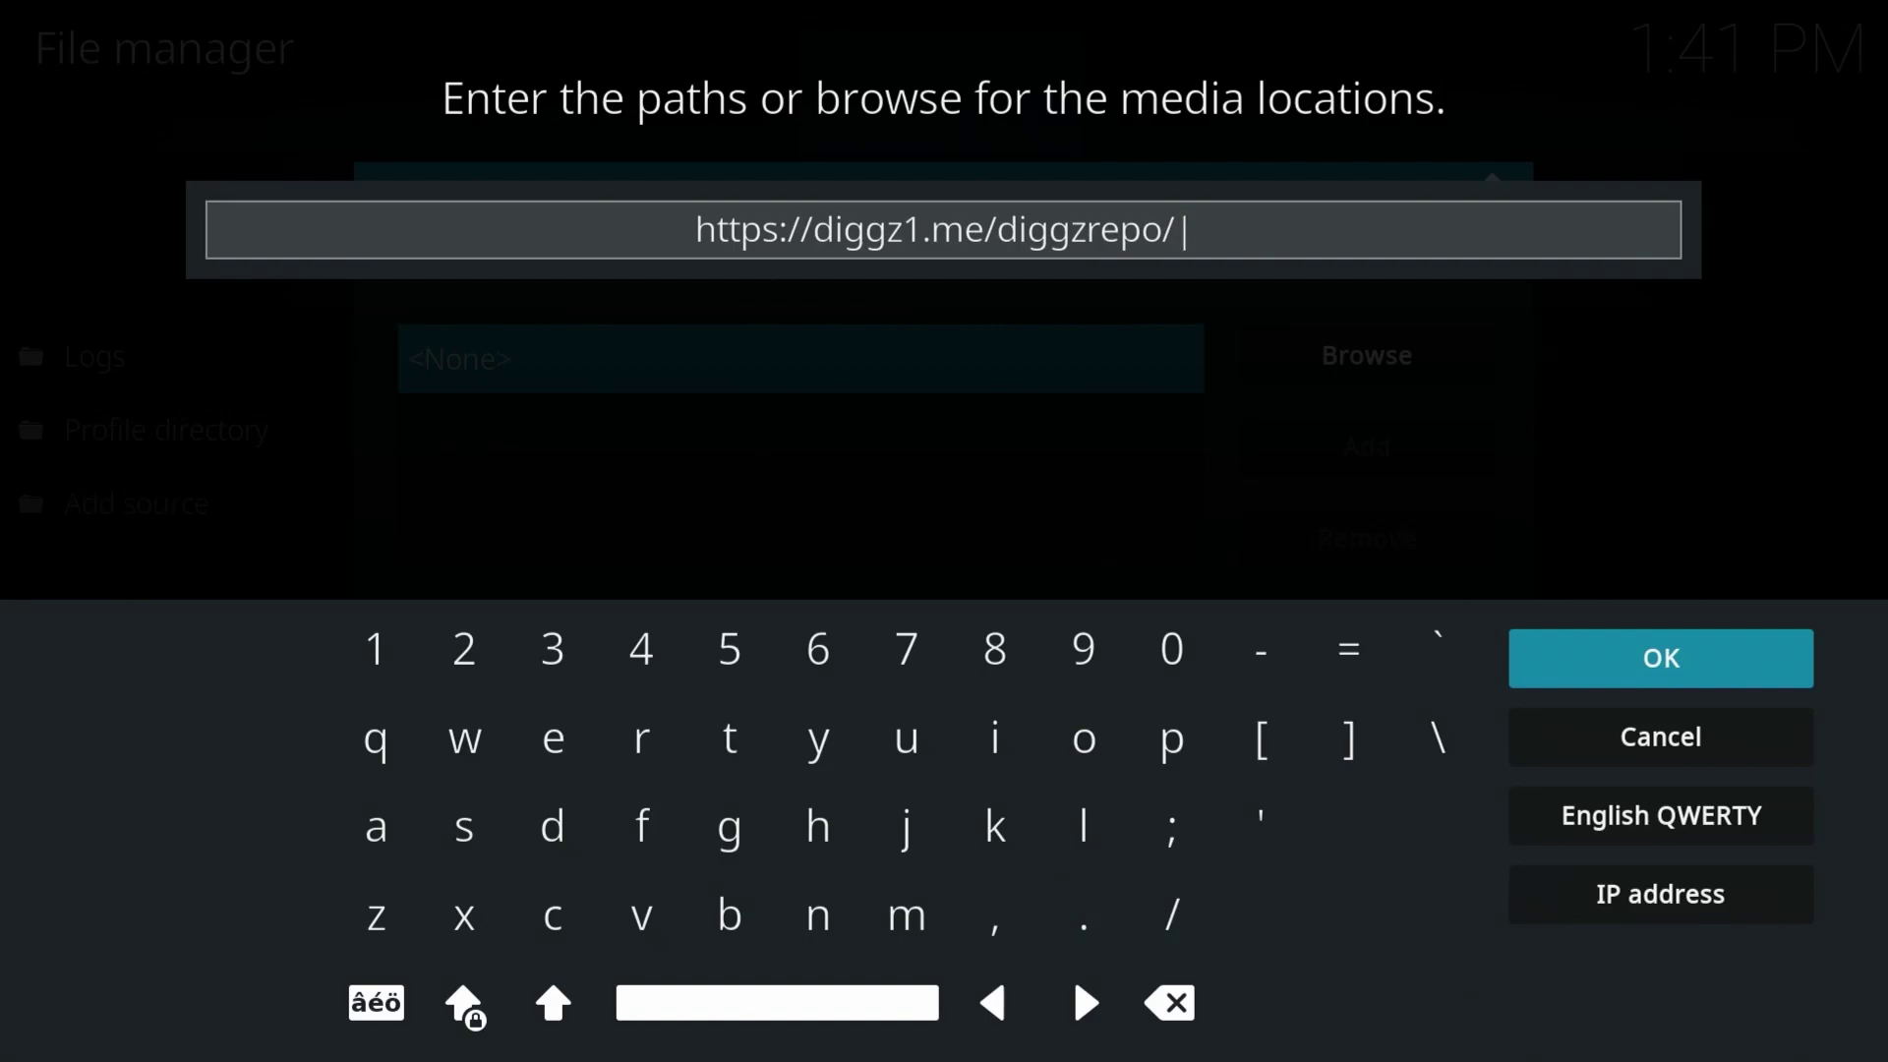
pyautogui.press('Return')
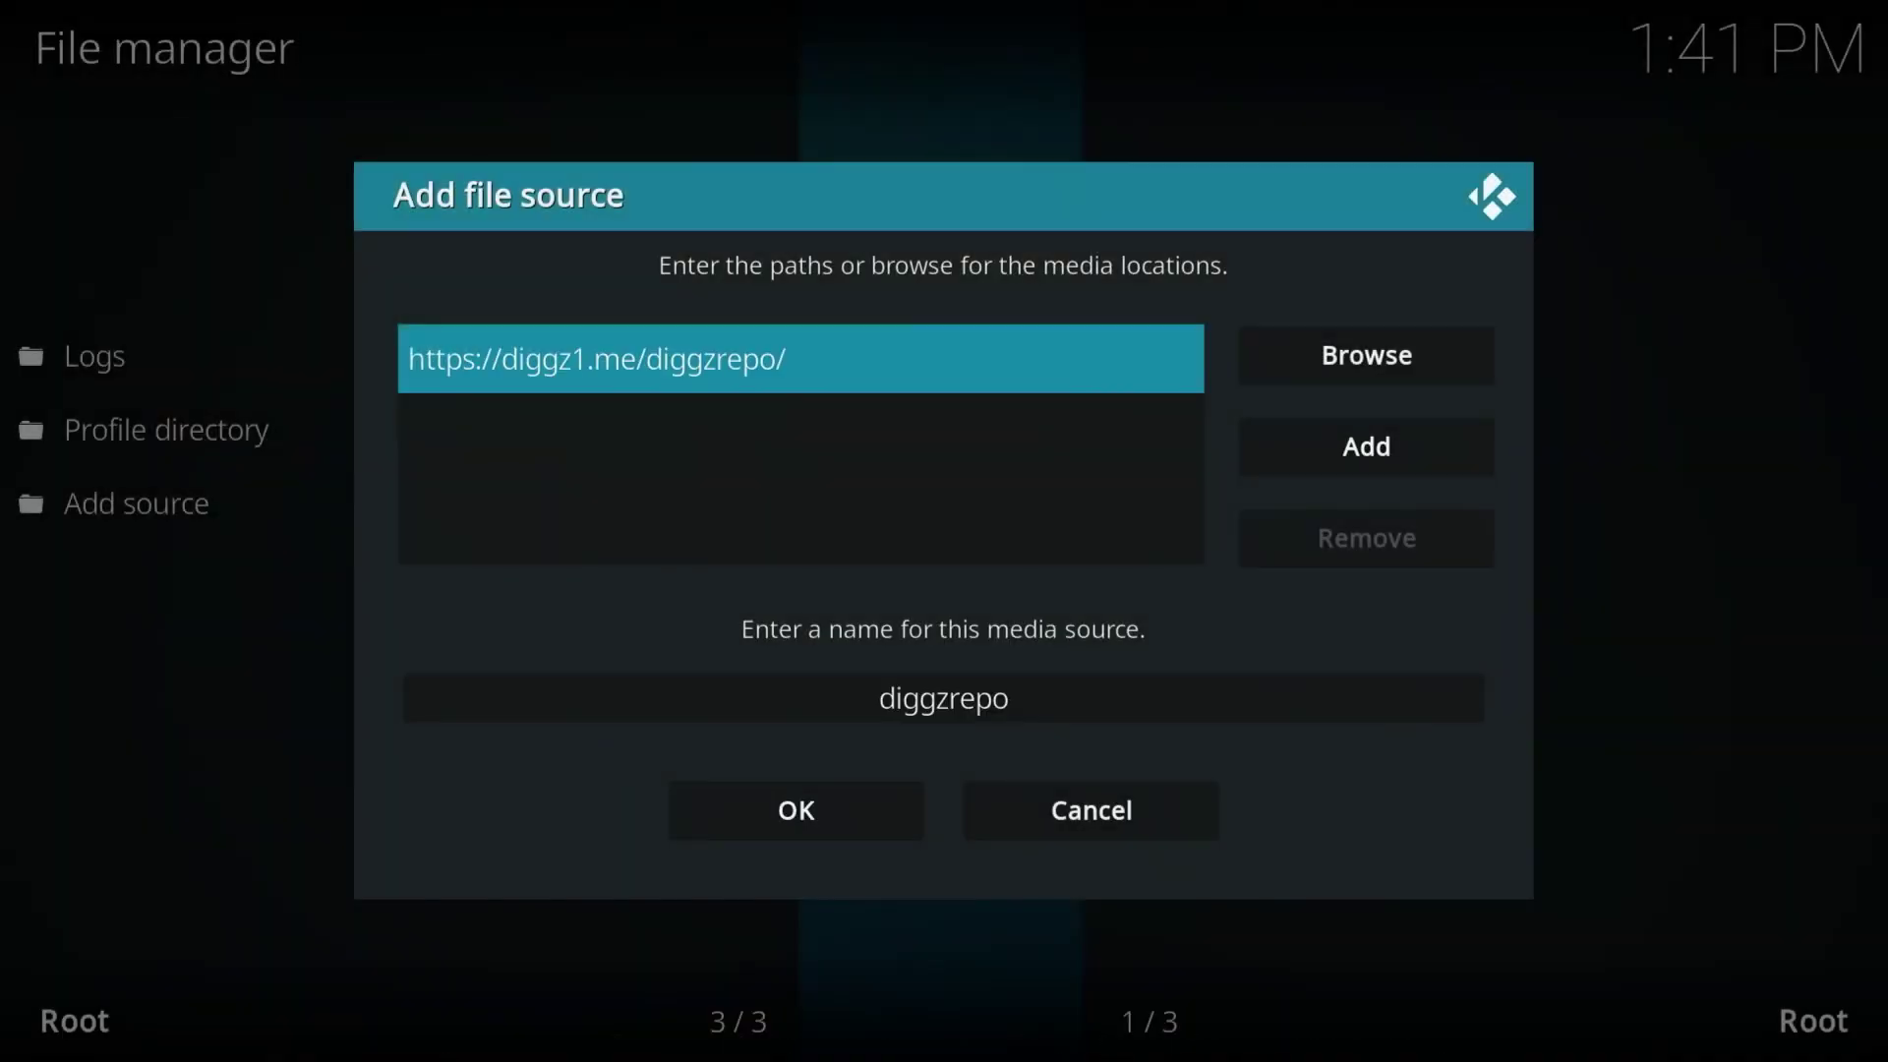
pyautogui.click(944, 698)
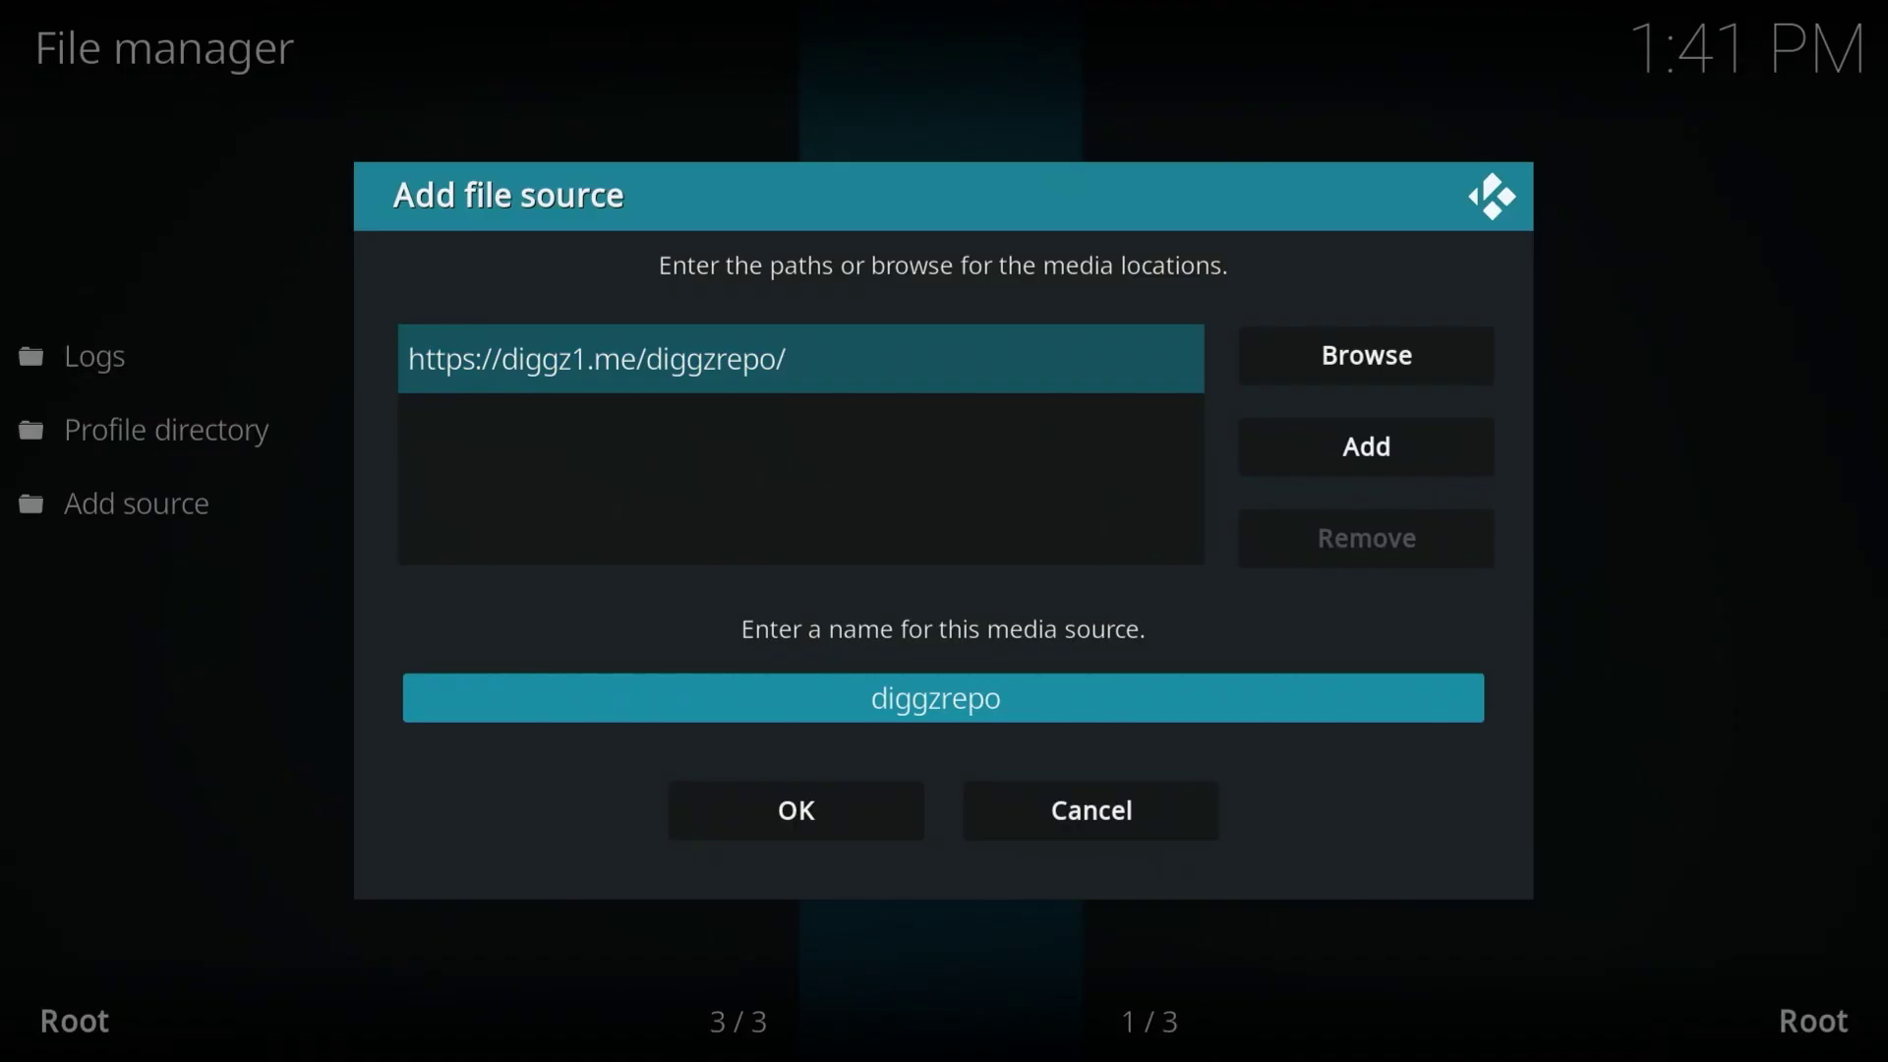
pyautogui.press('Down')
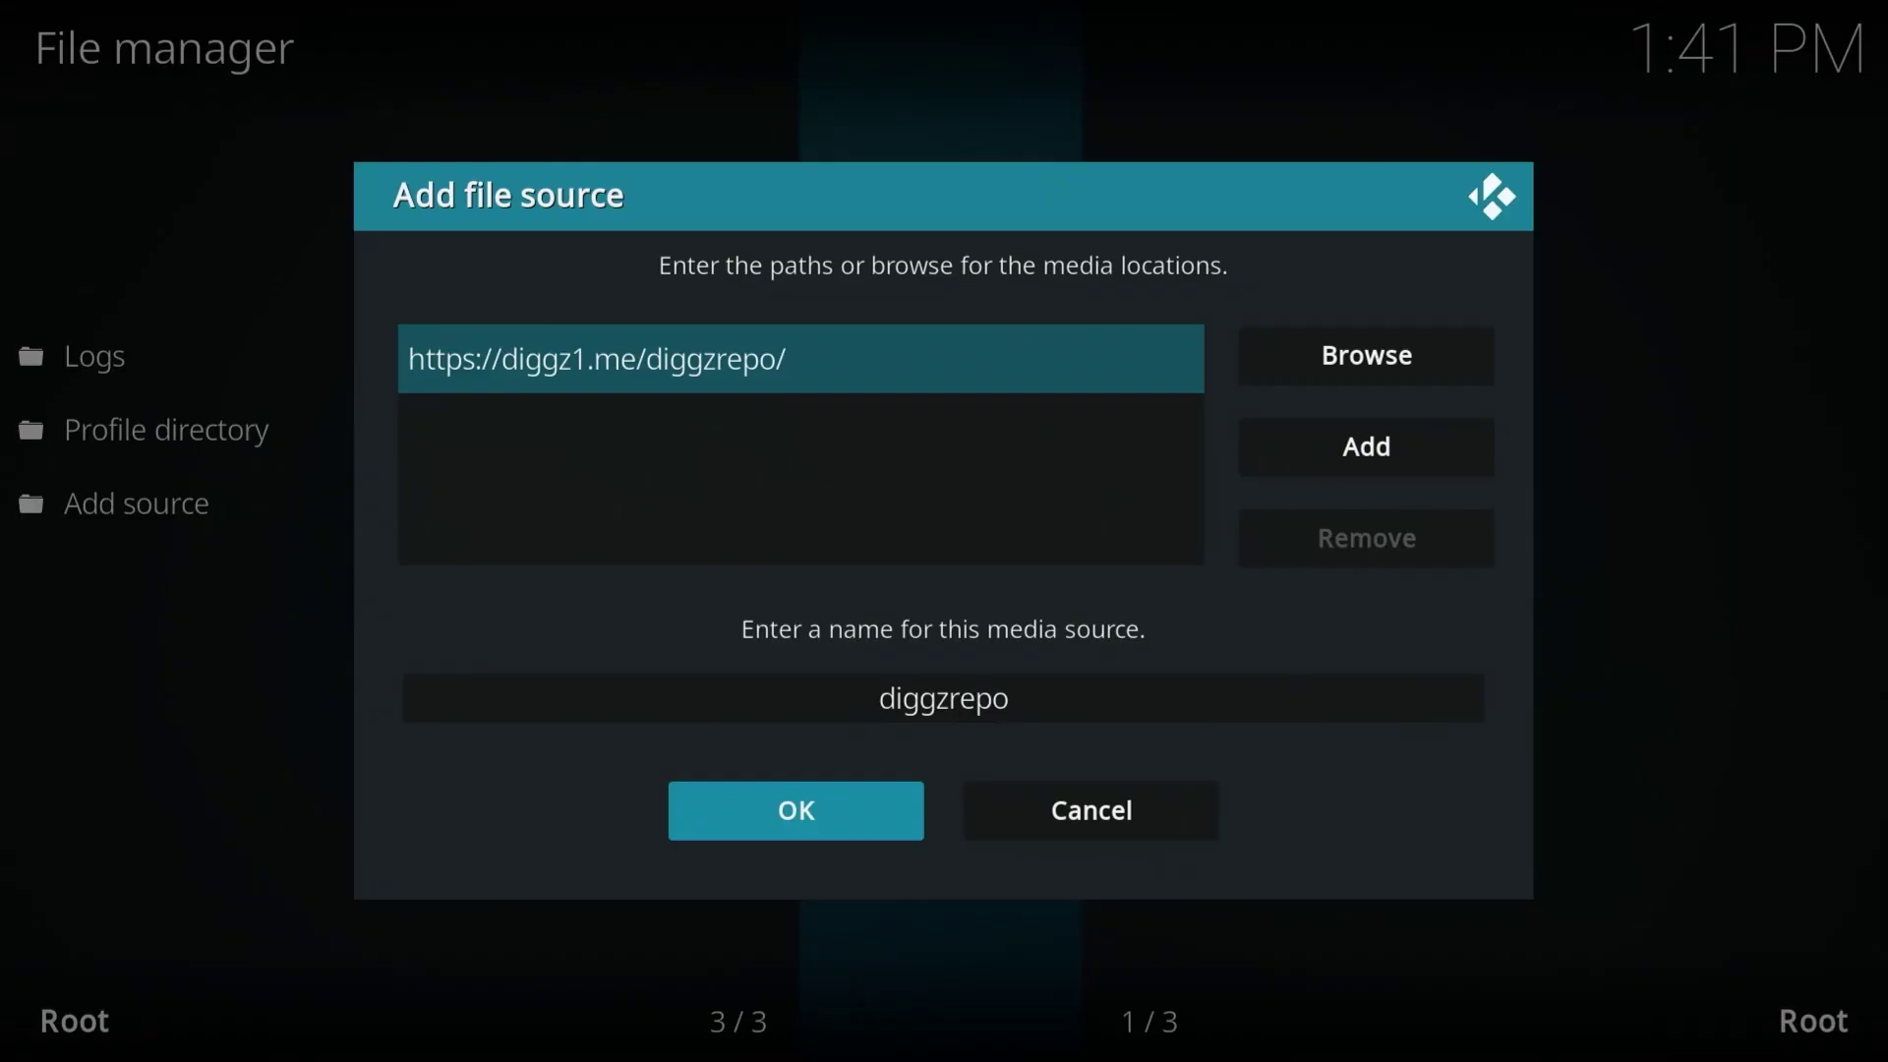
pyautogui.press('Return')
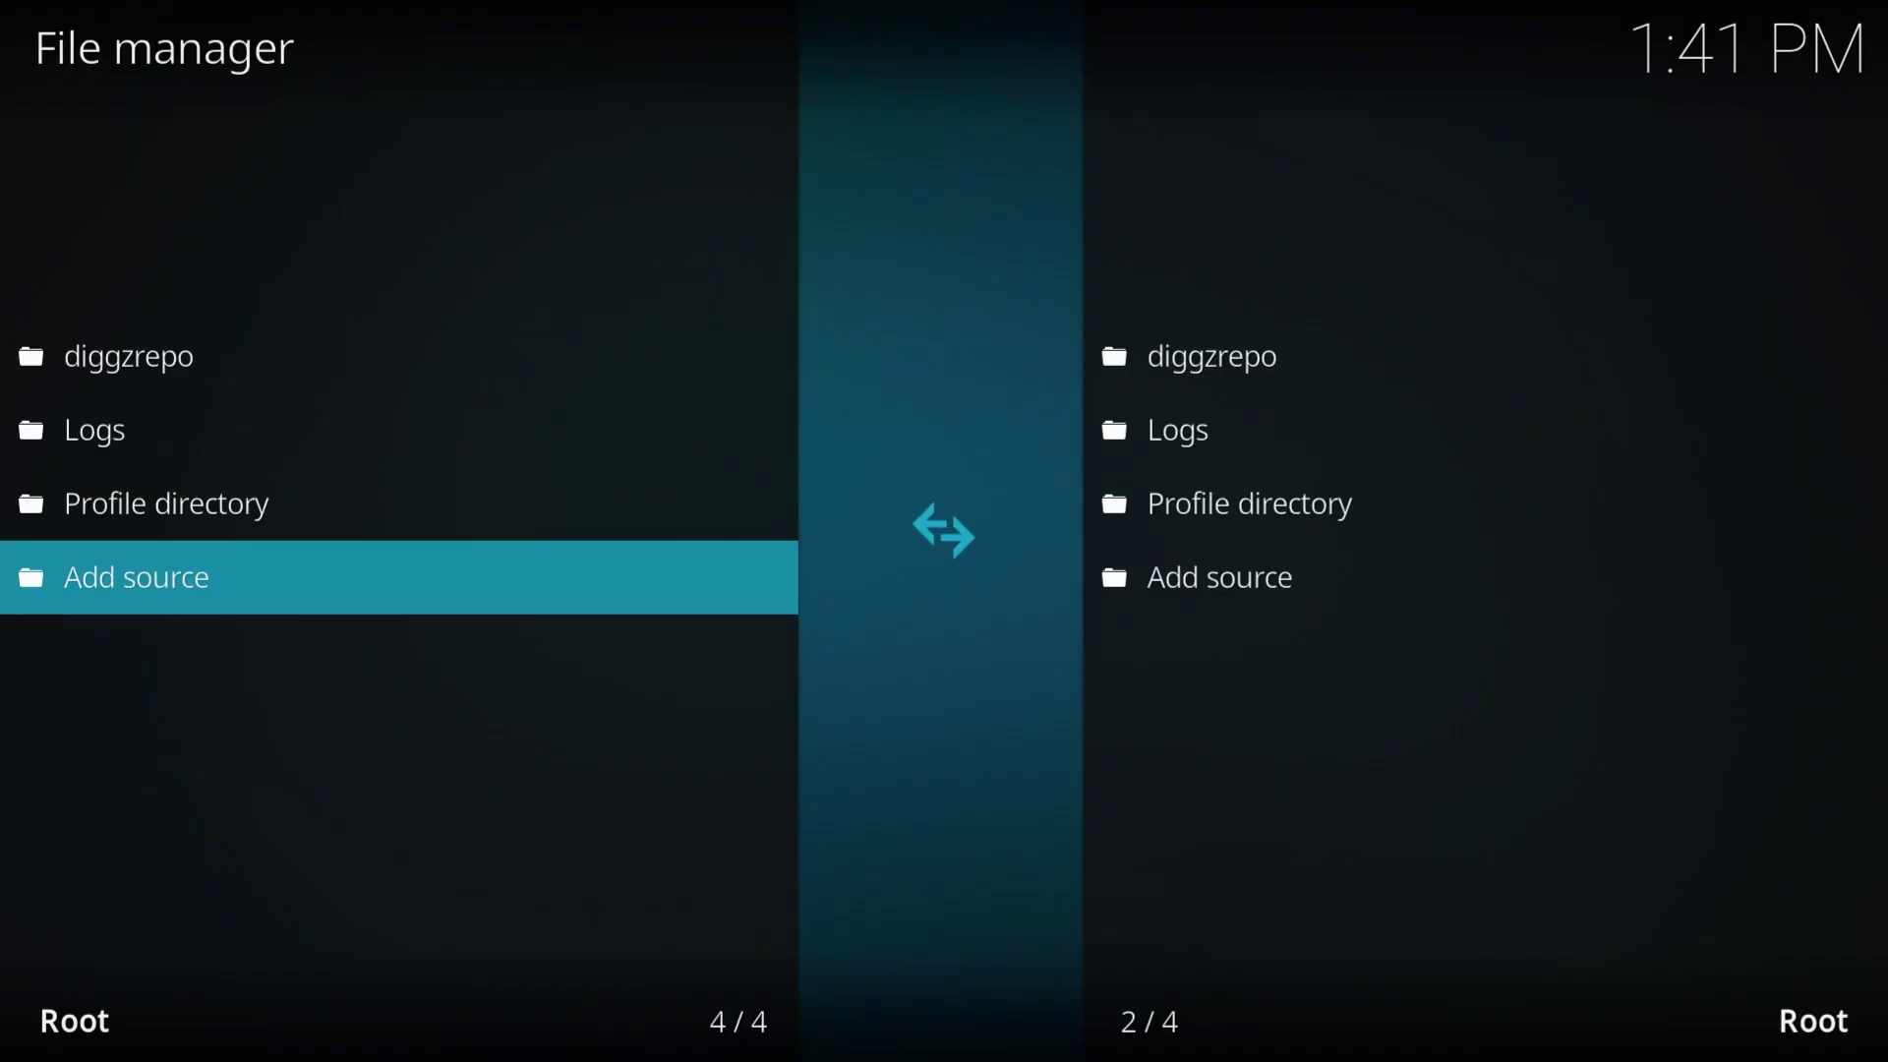
# Leave the file manager and start an add-on installation from a zip file
pyautogui.press('Escape')
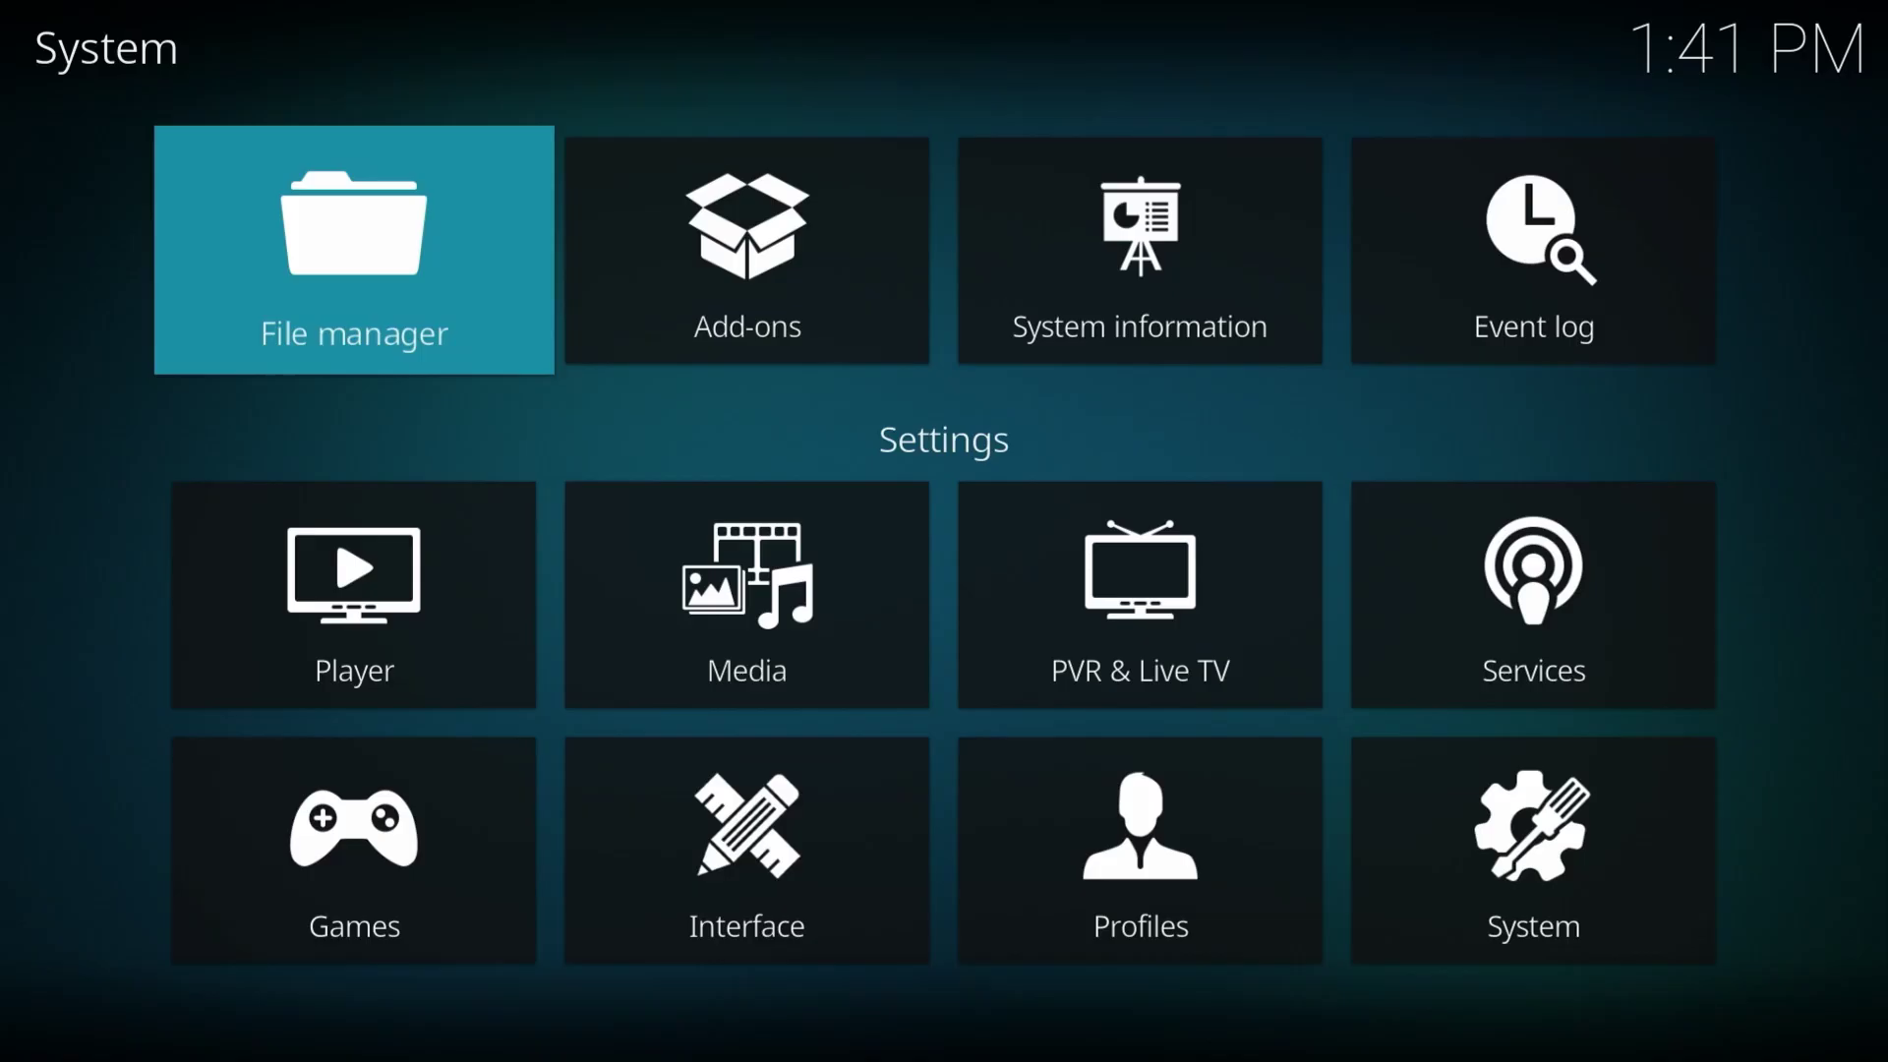
pyautogui.press('Right')
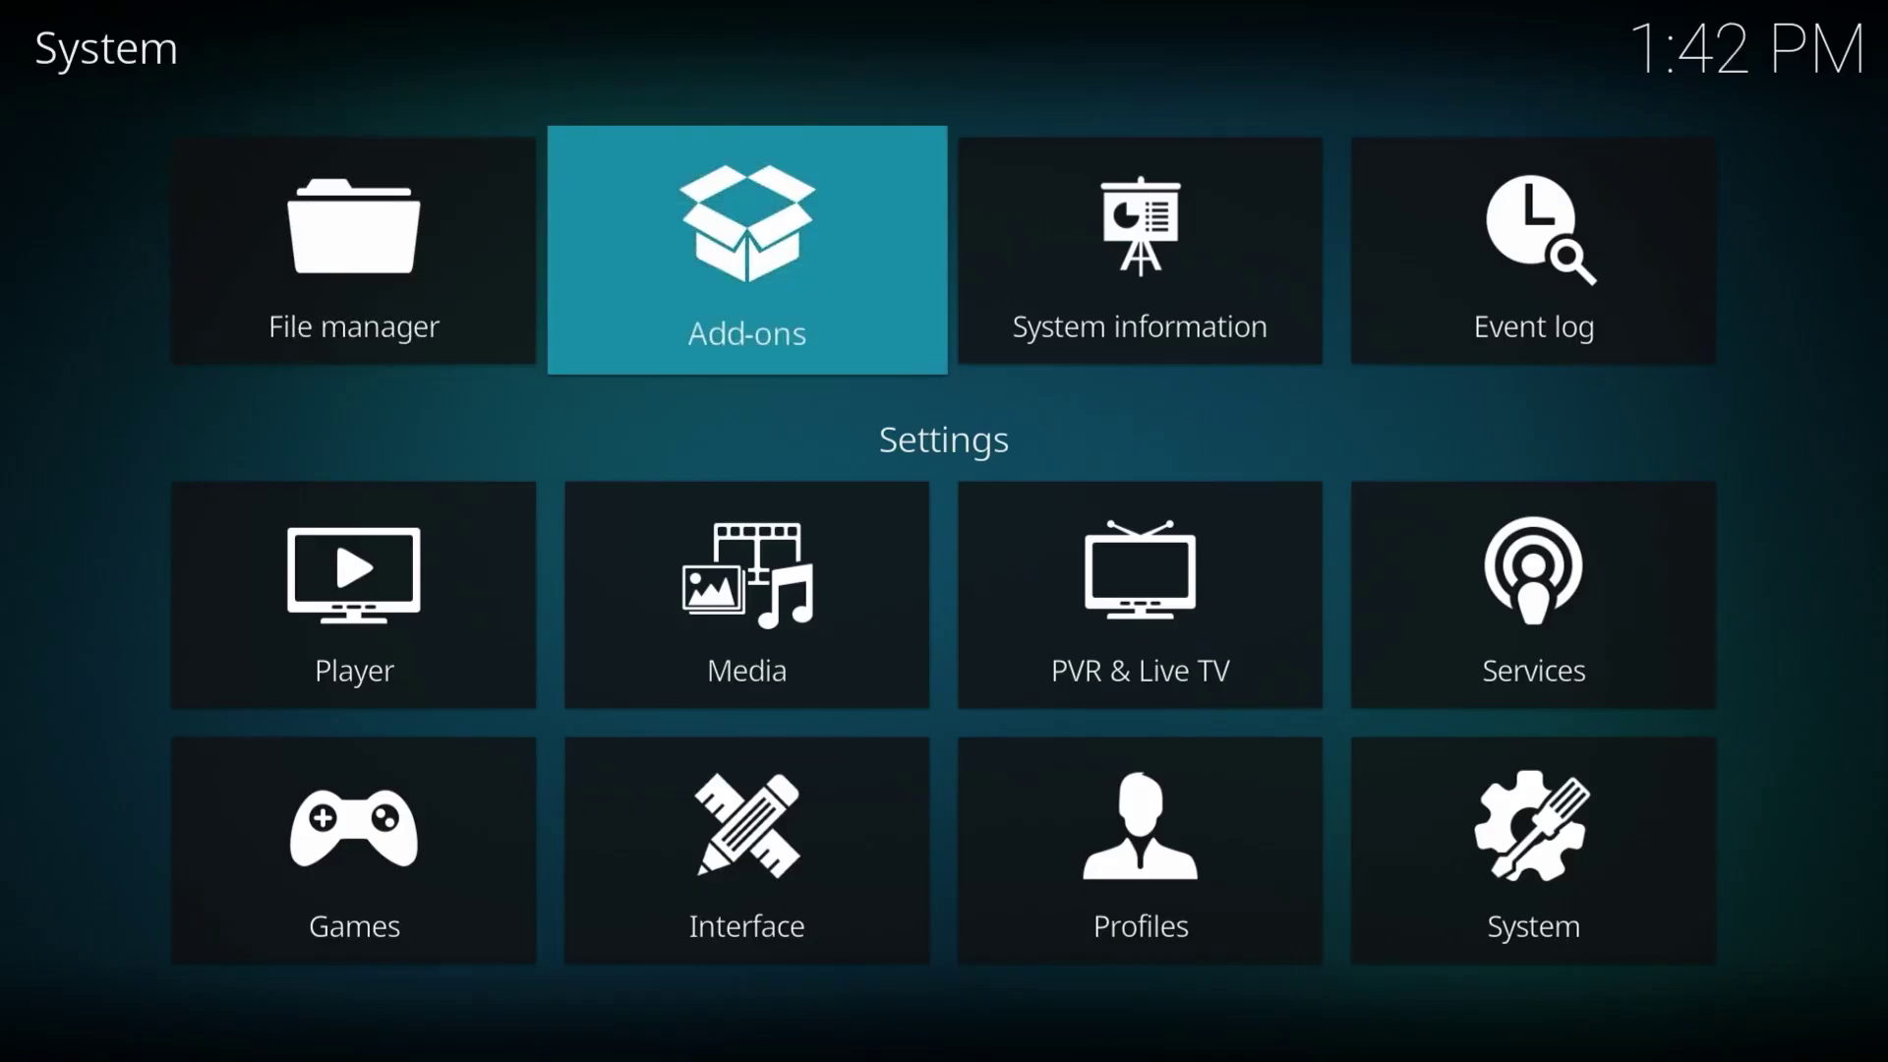
pyautogui.press('Return')
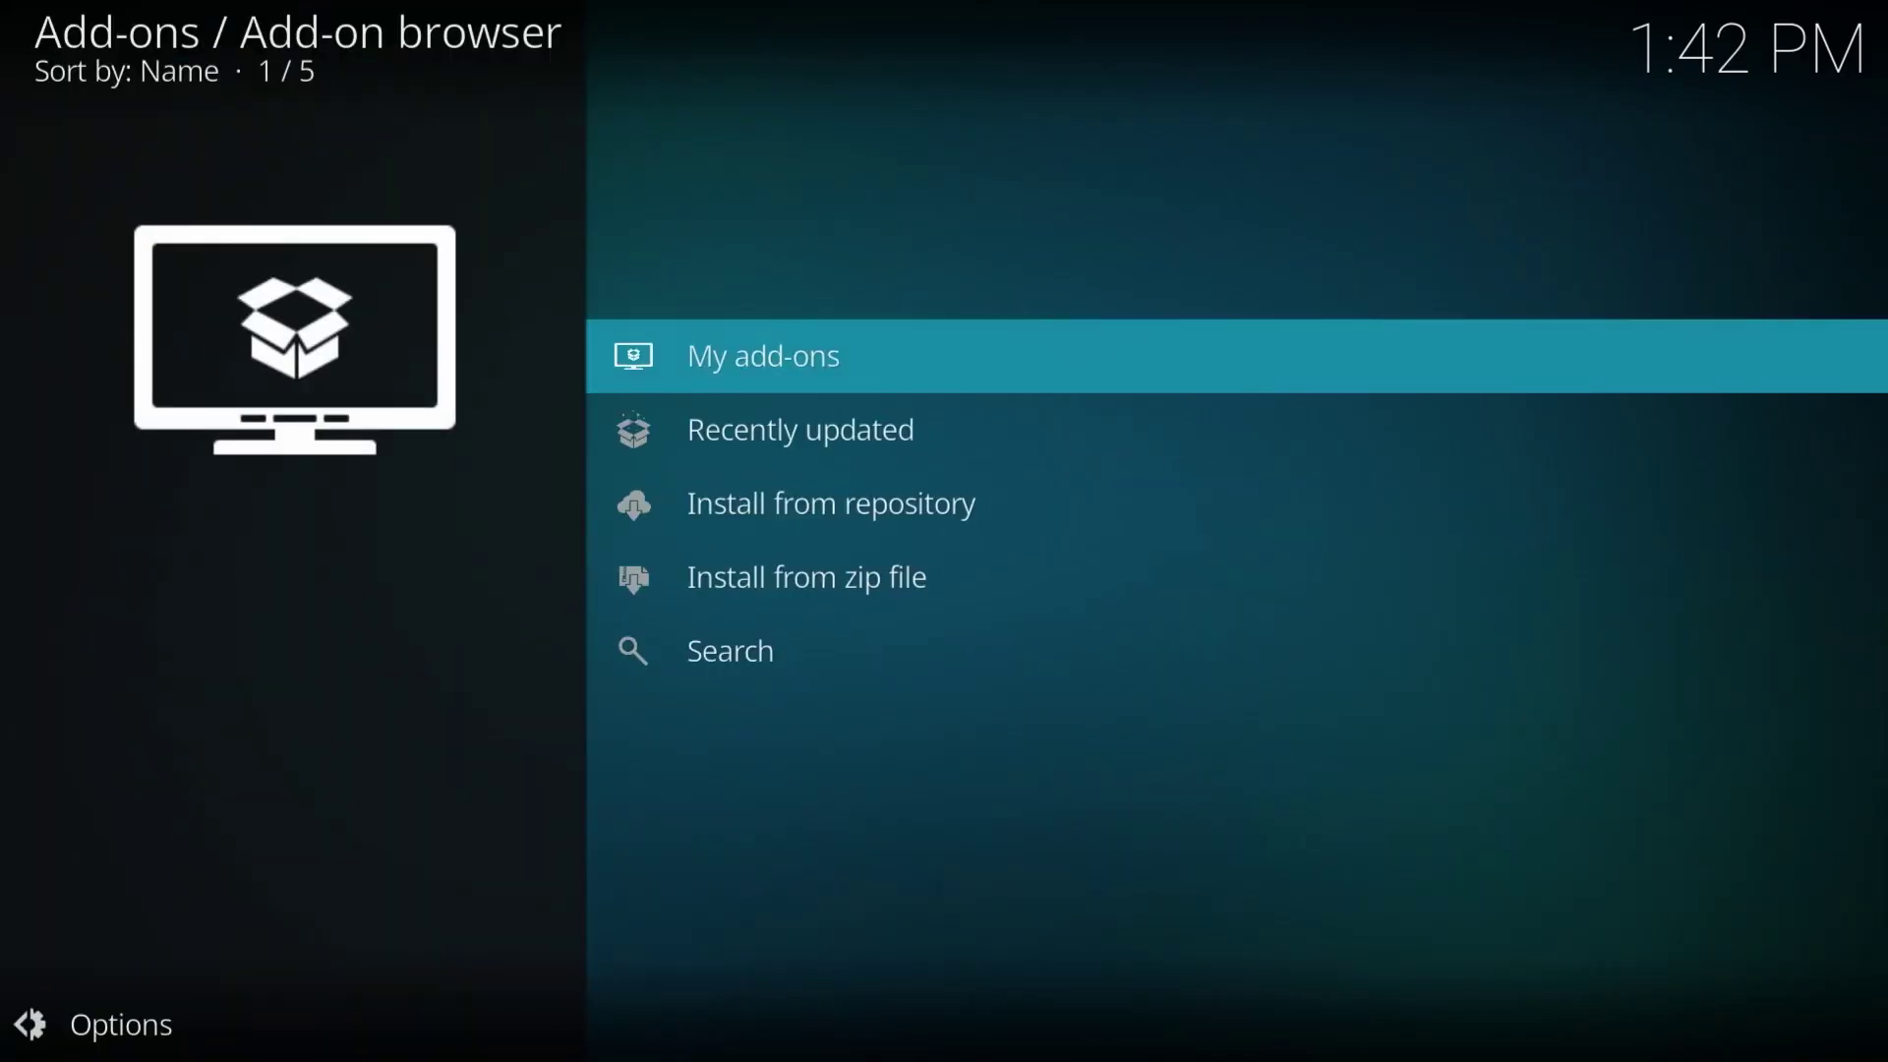
pyautogui.press('Down')
pyautogui.press('Down')
pyautogui.press('Down')
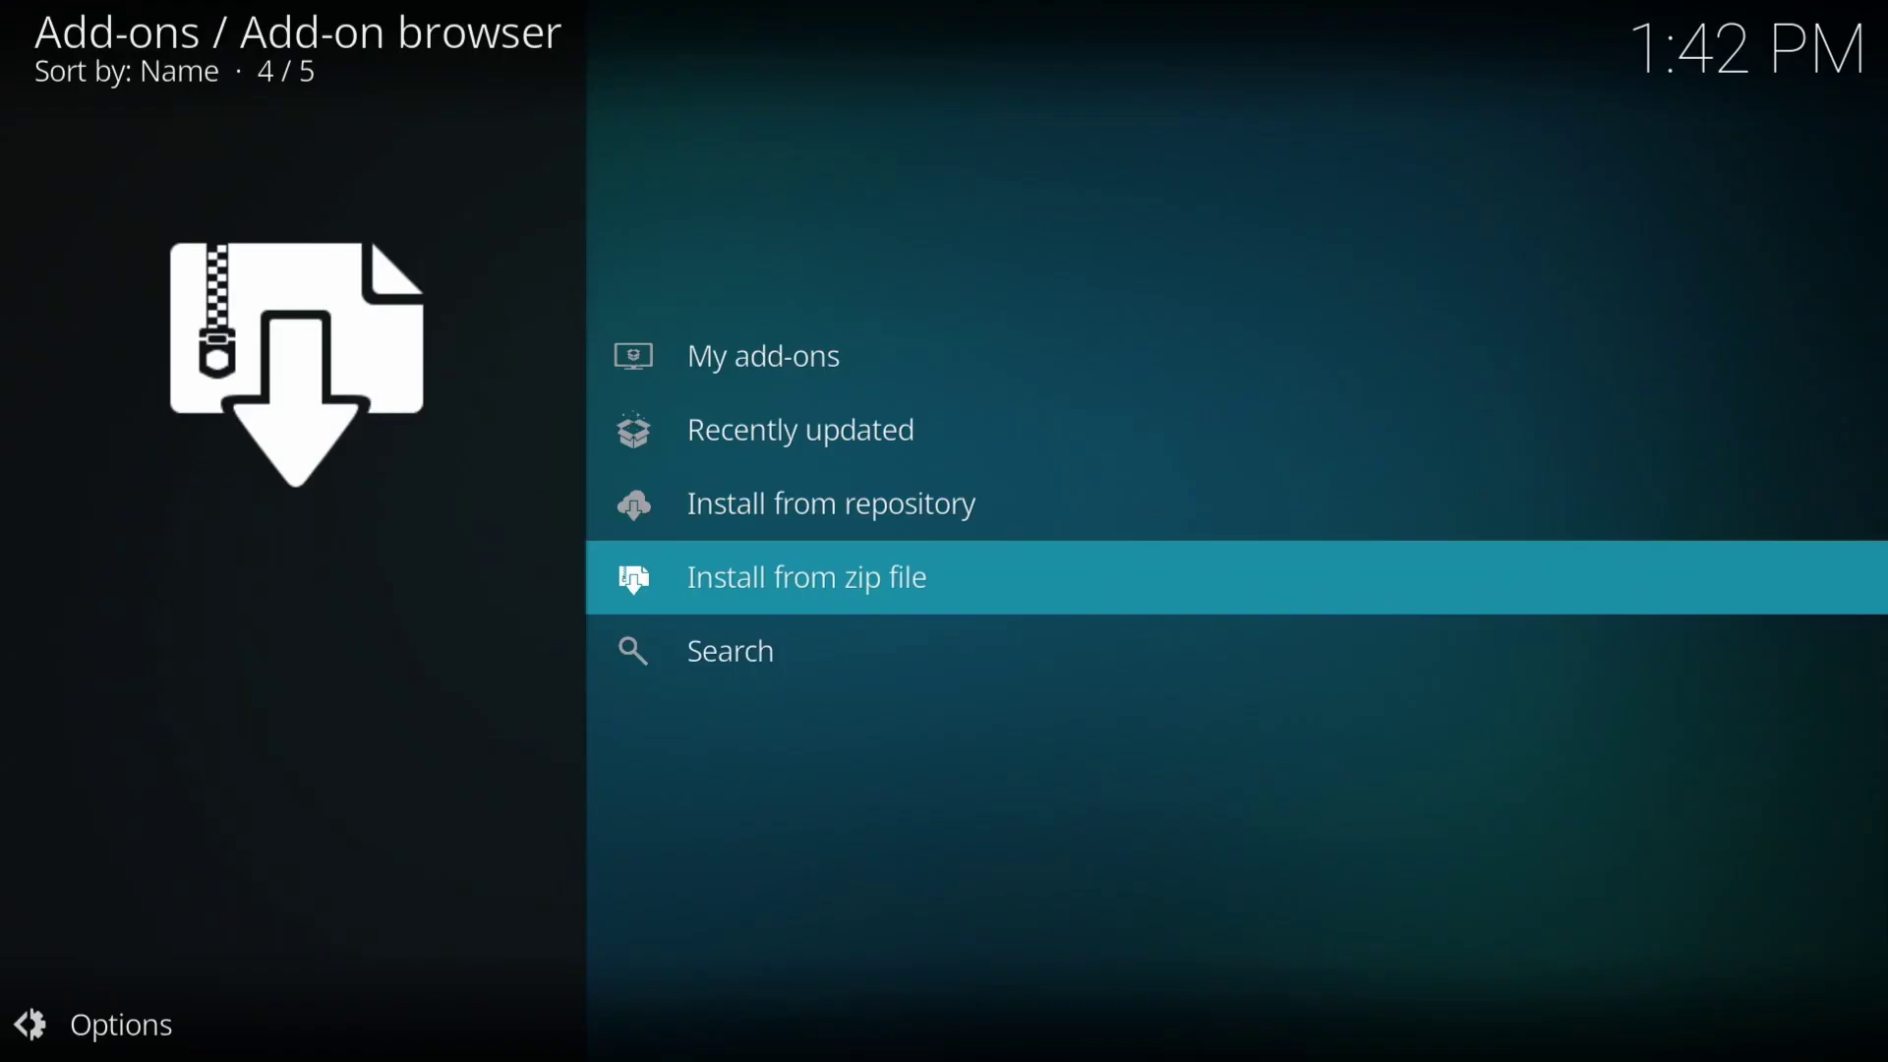
pyautogui.press('Return')
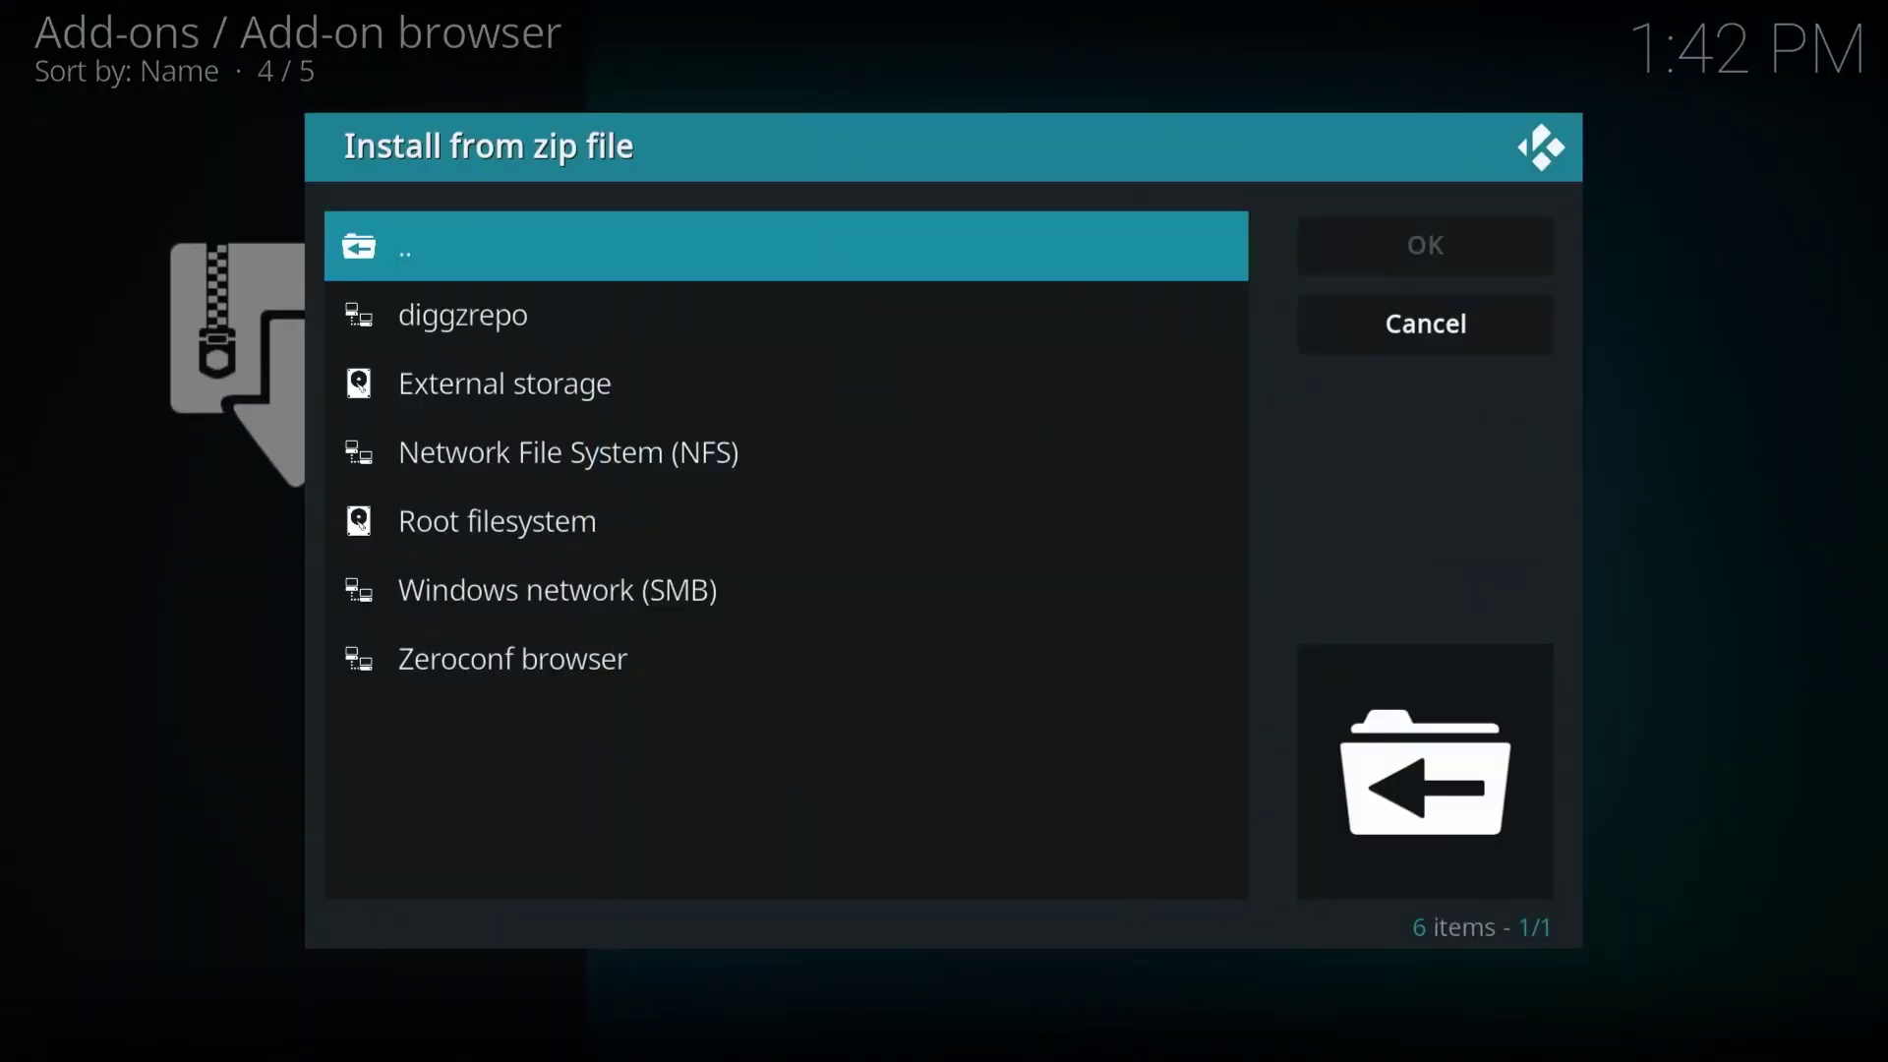
# Install repository.diggz-23.zip from the diggzrepo source
pyautogui.press('Down')
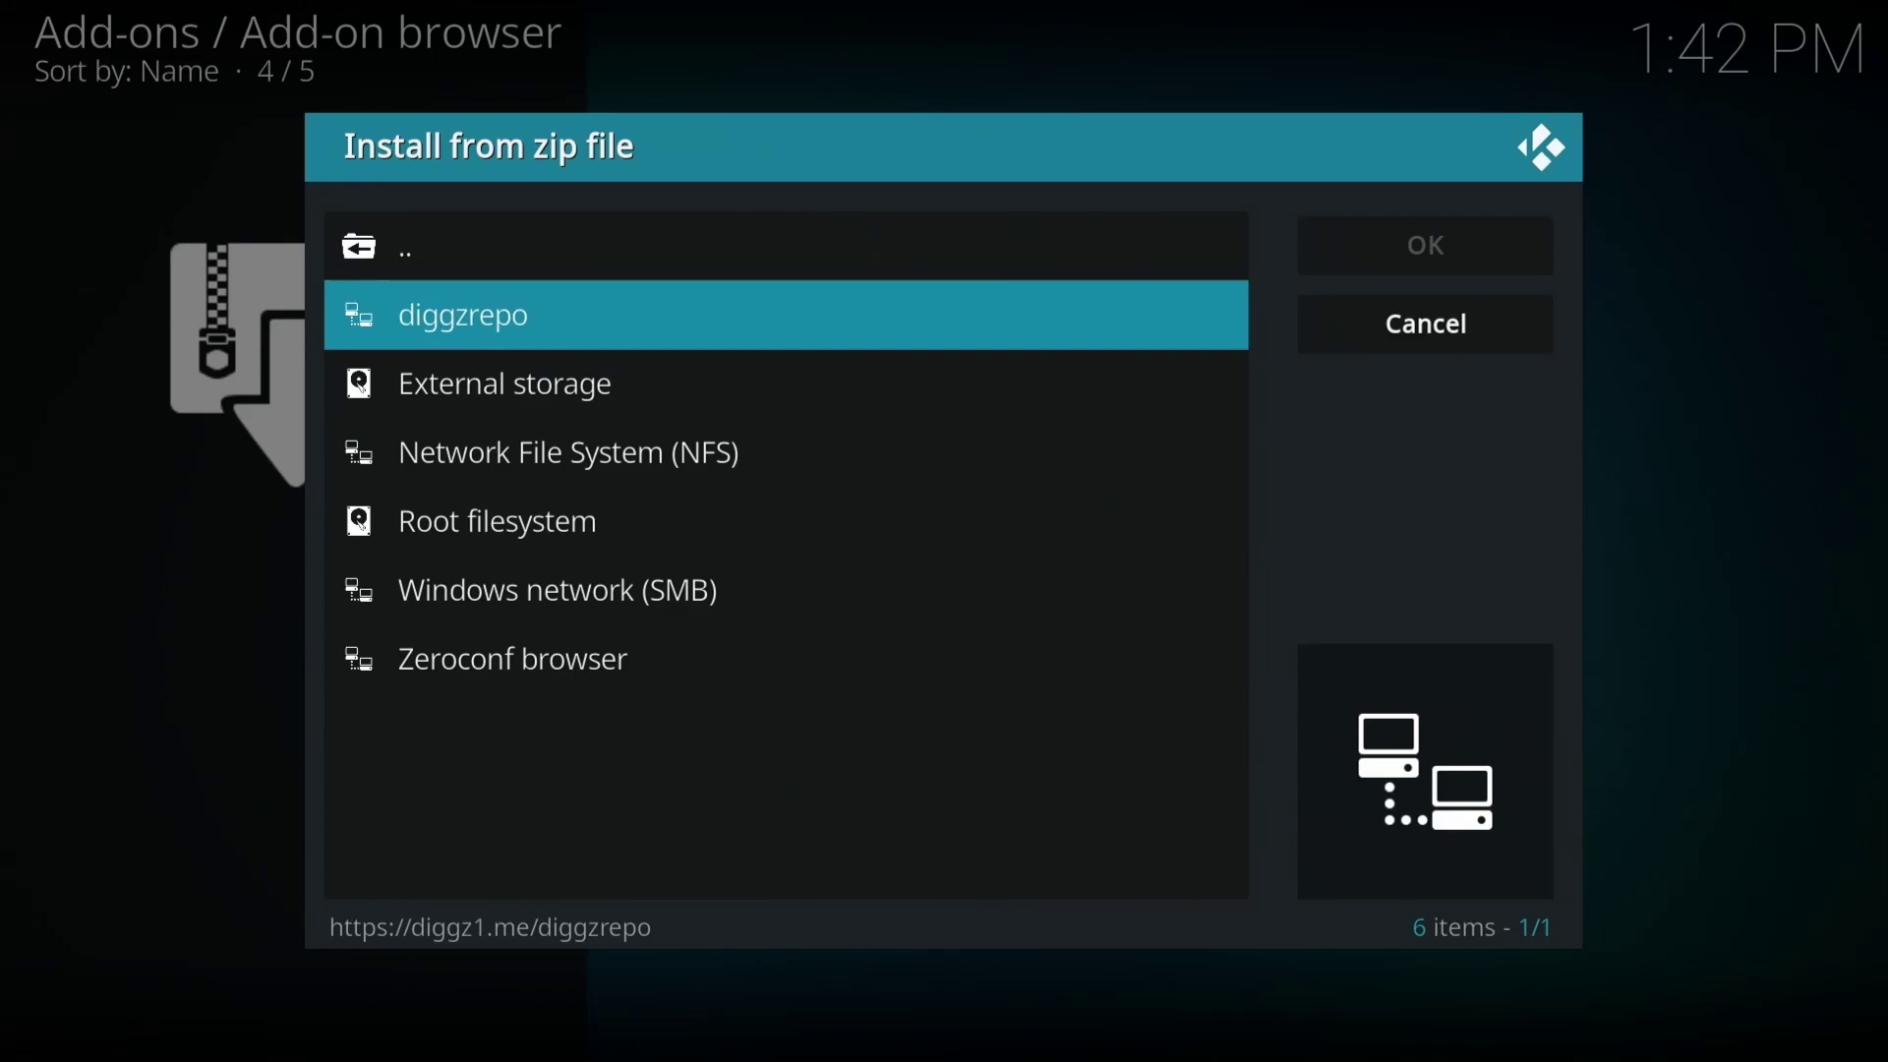
pyautogui.press('Return')
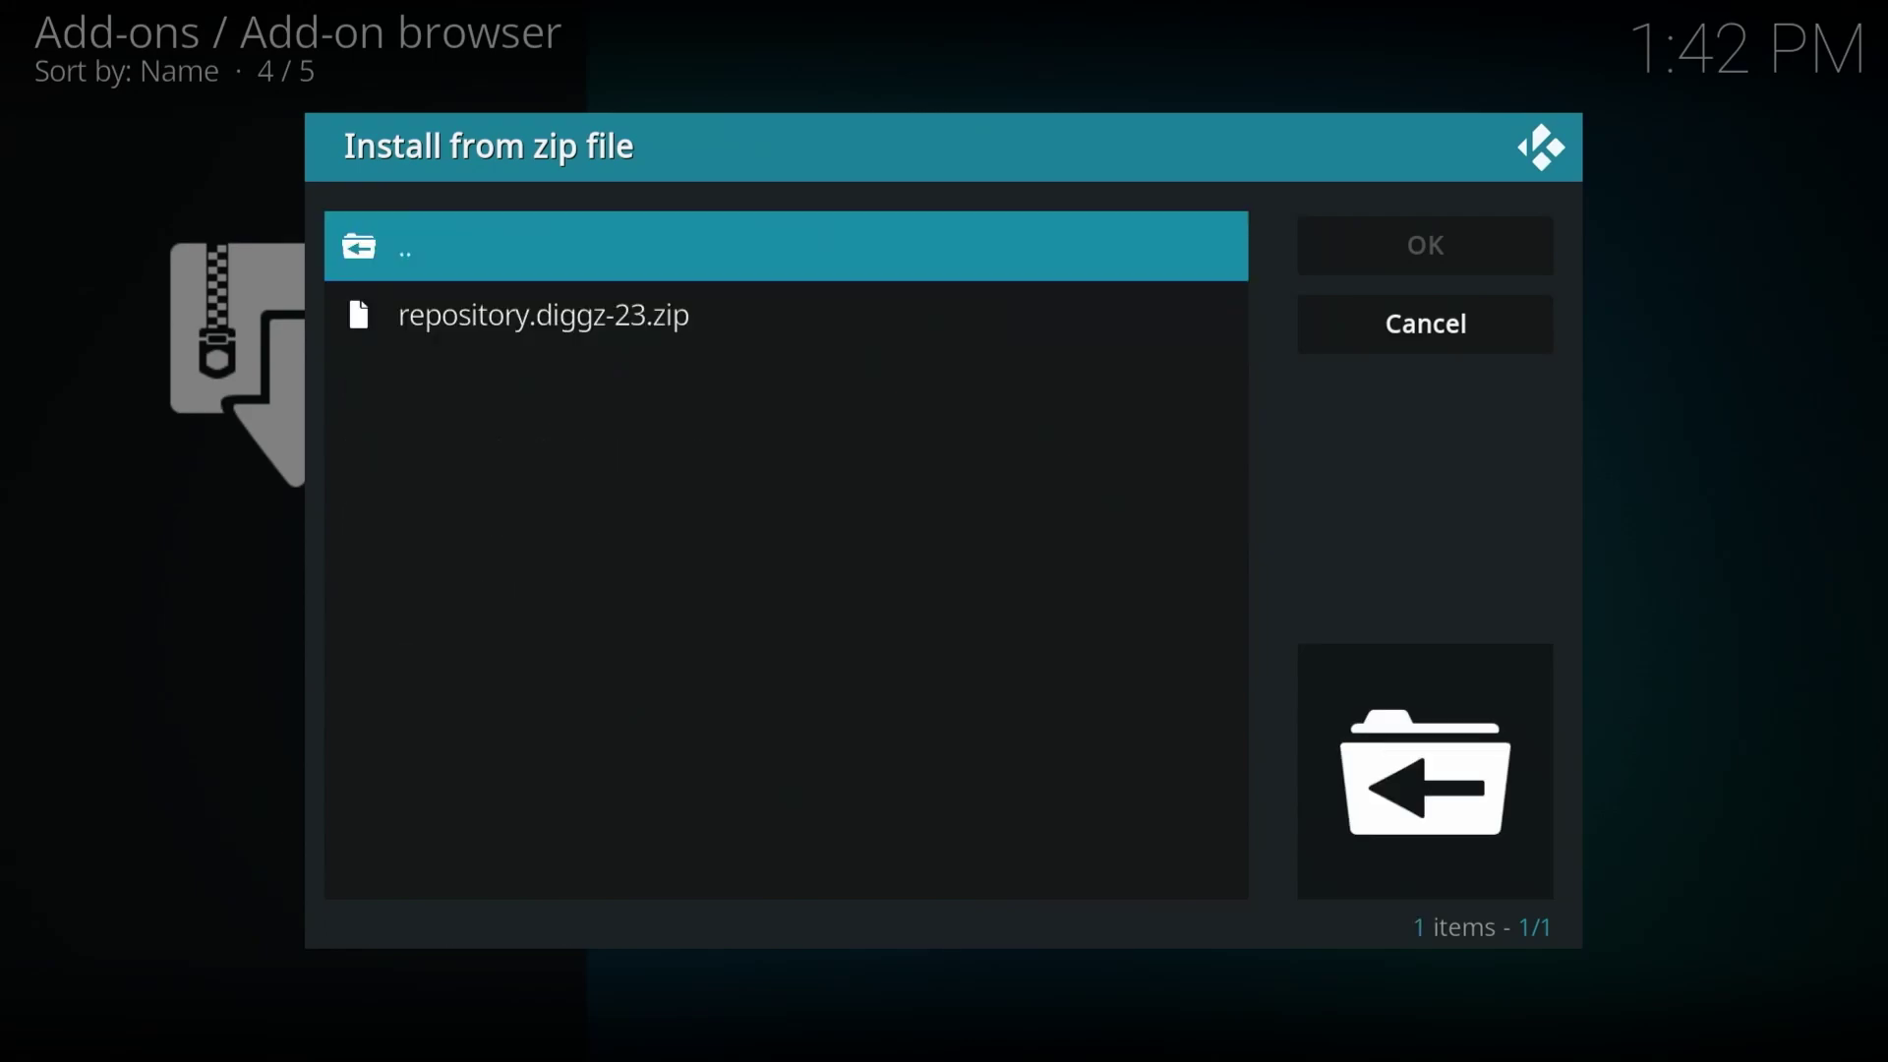
pyautogui.press('Down')
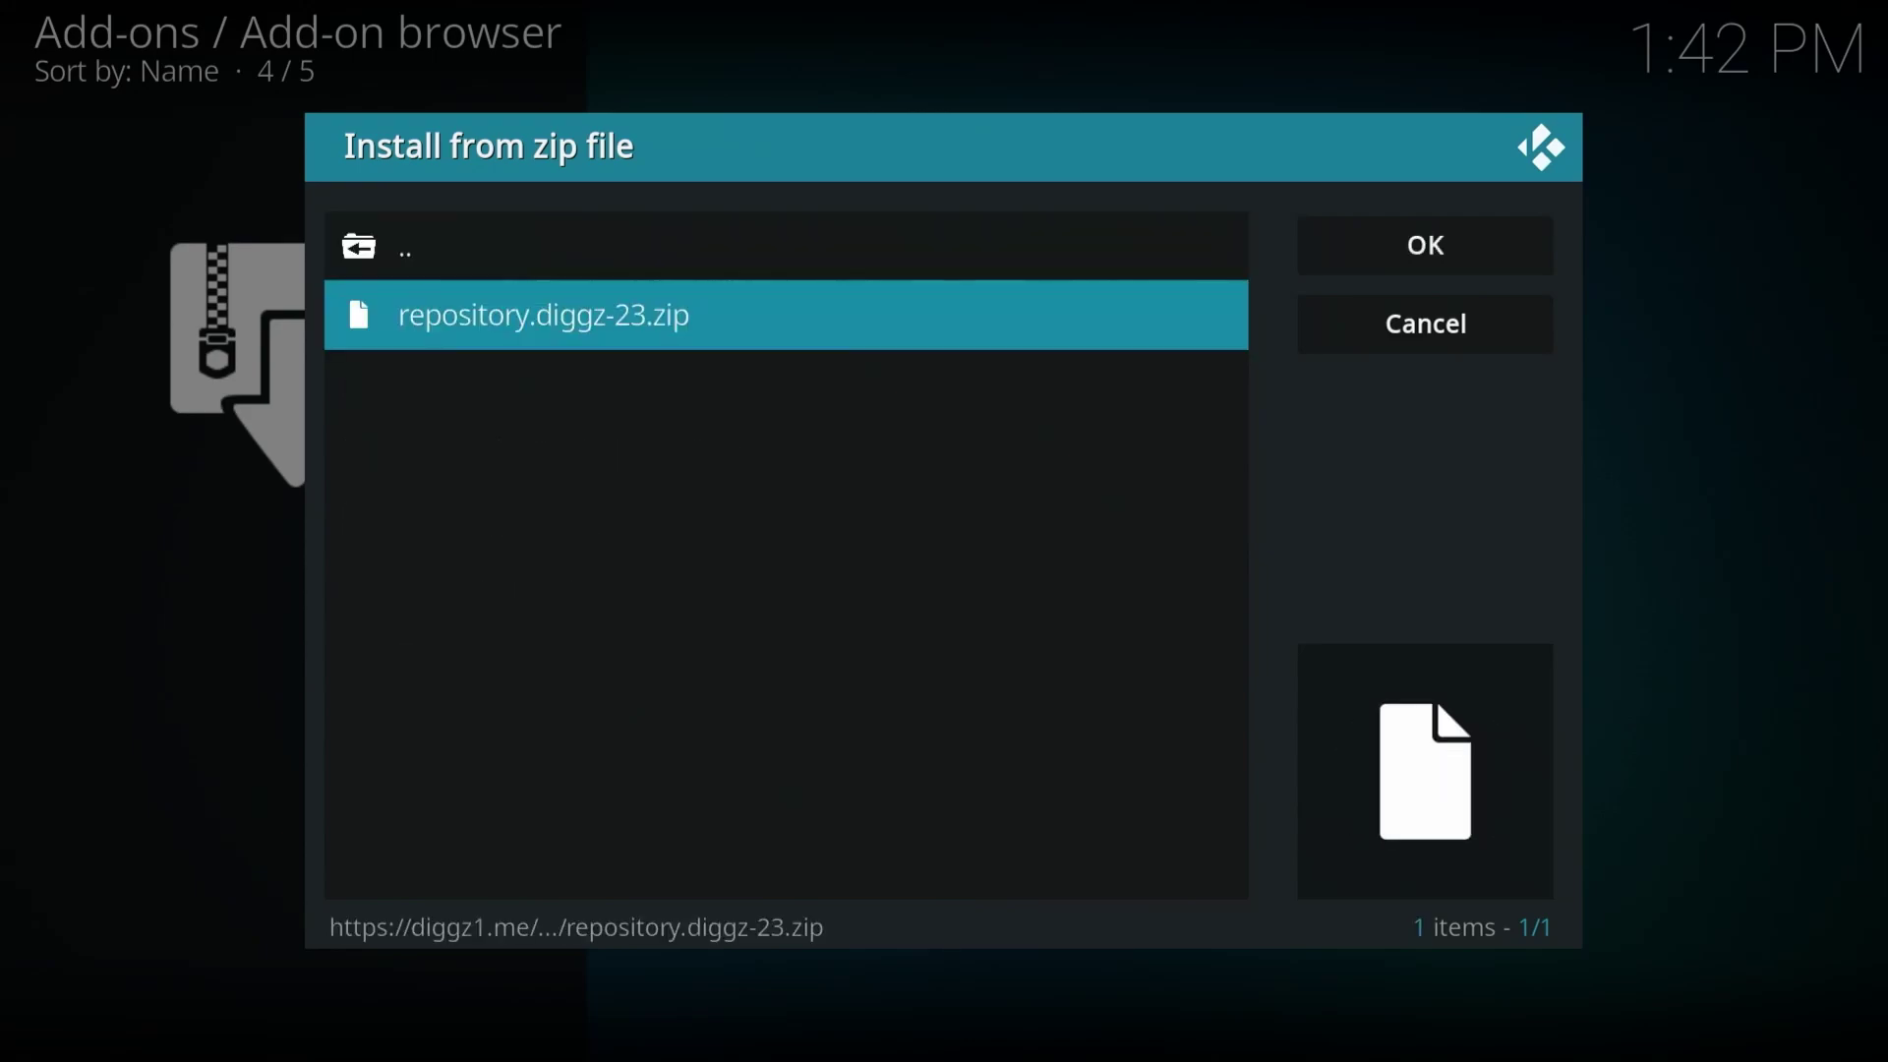
pyautogui.press('Return')
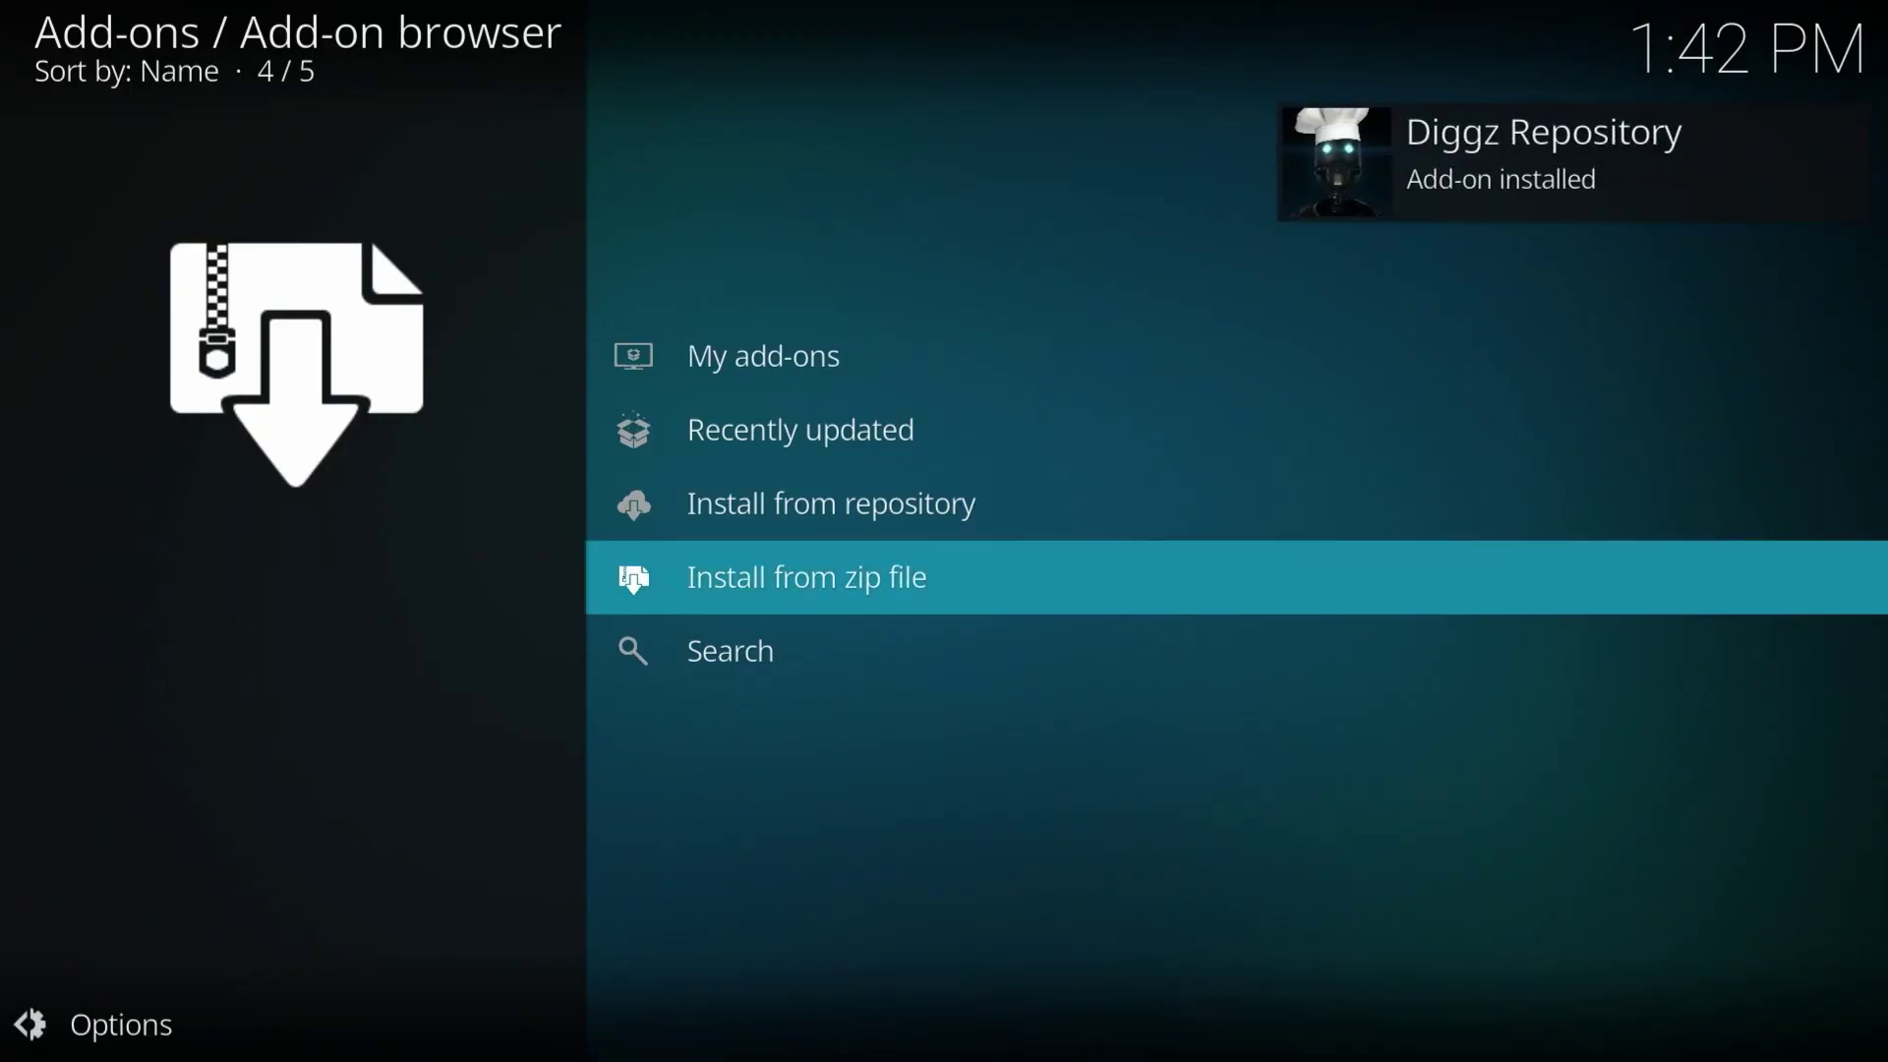
# Open the Diggz Repository among the repositories available for installing add-ons
pyautogui.press('Up')
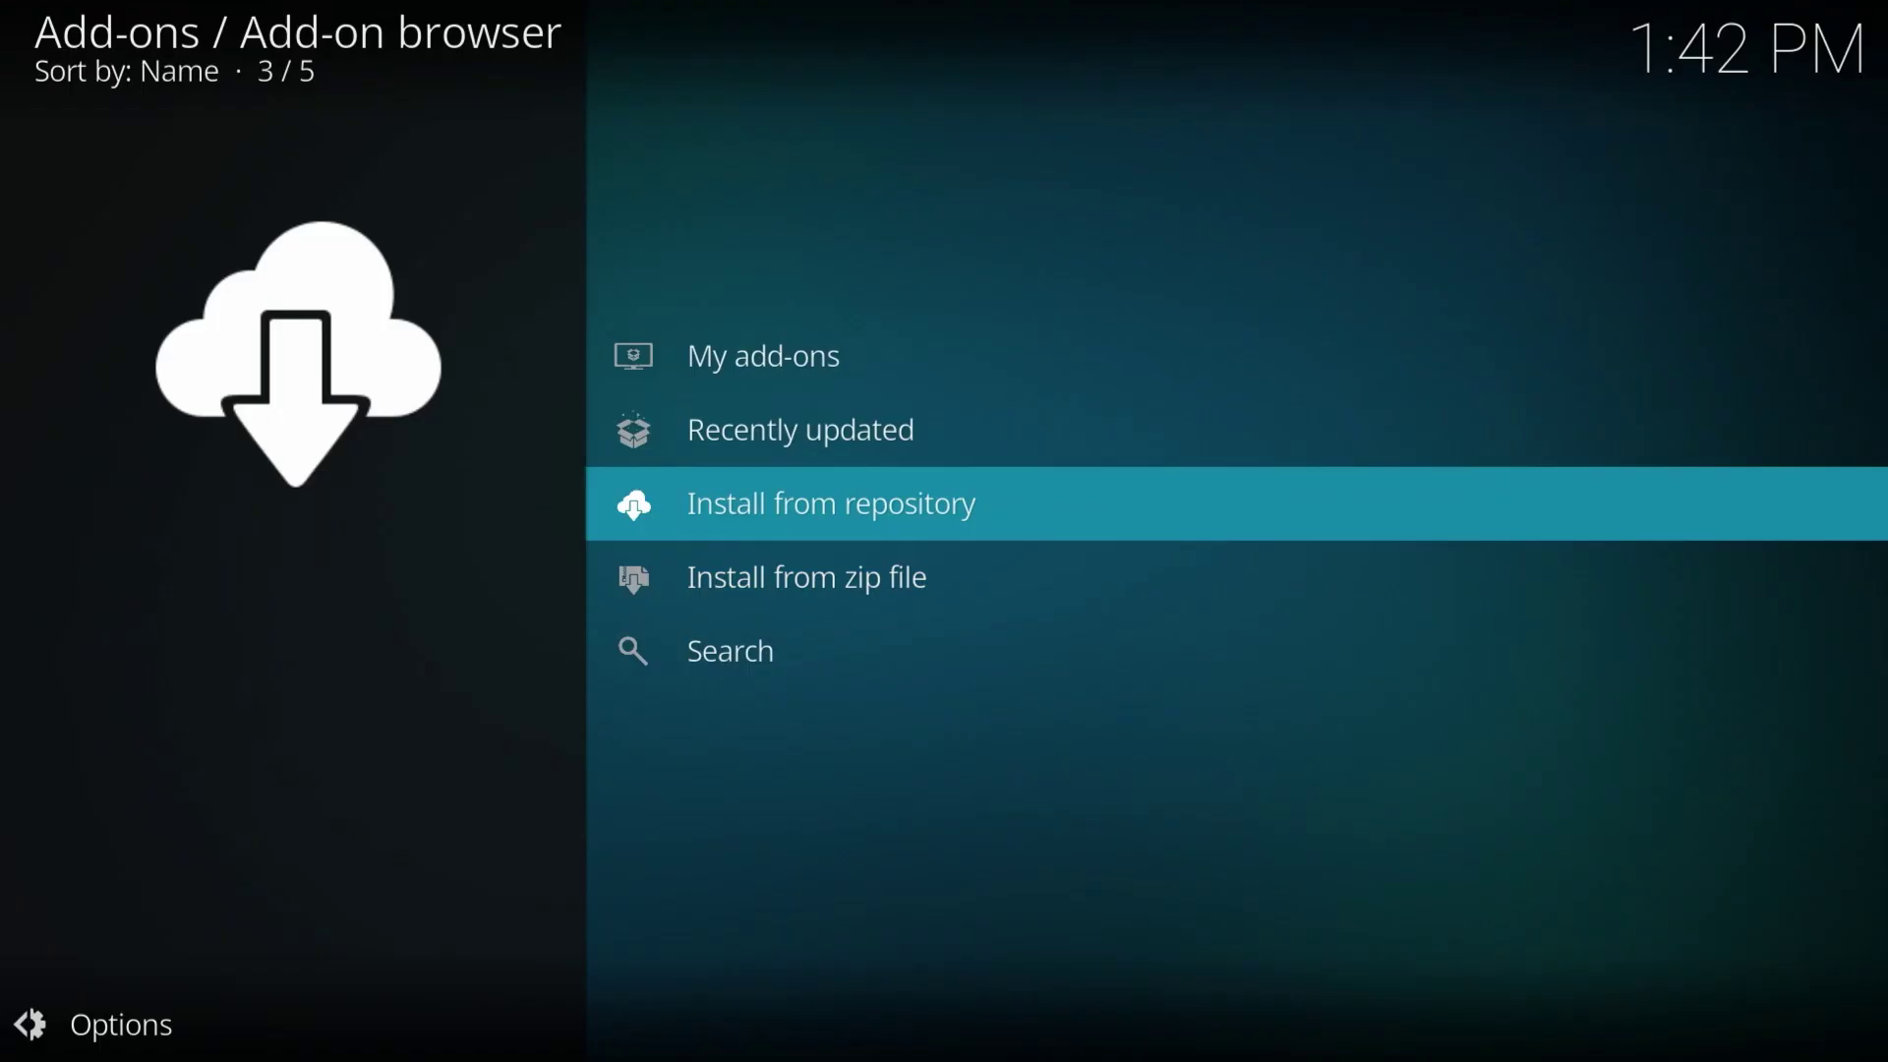
pyautogui.press('Return')
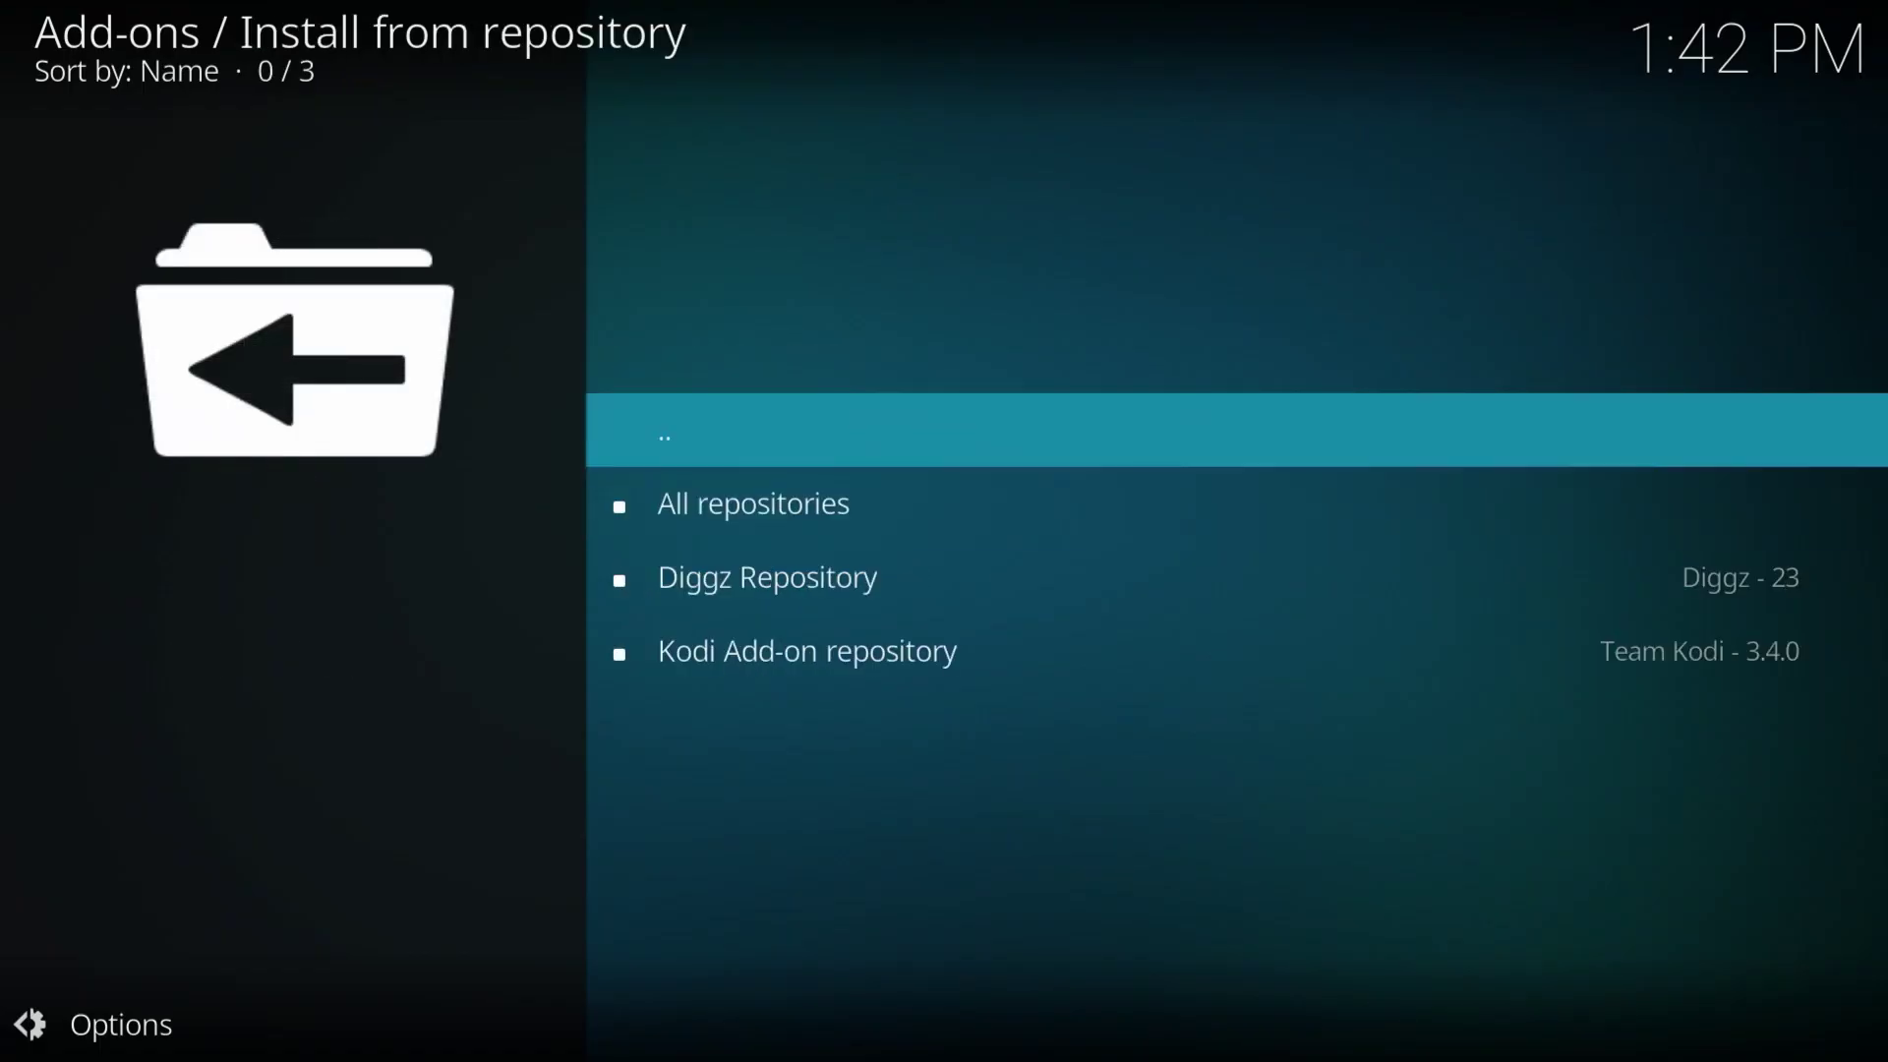
pyautogui.press('Down')
pyautogui.press('Down')
pyautogui.press('Return')
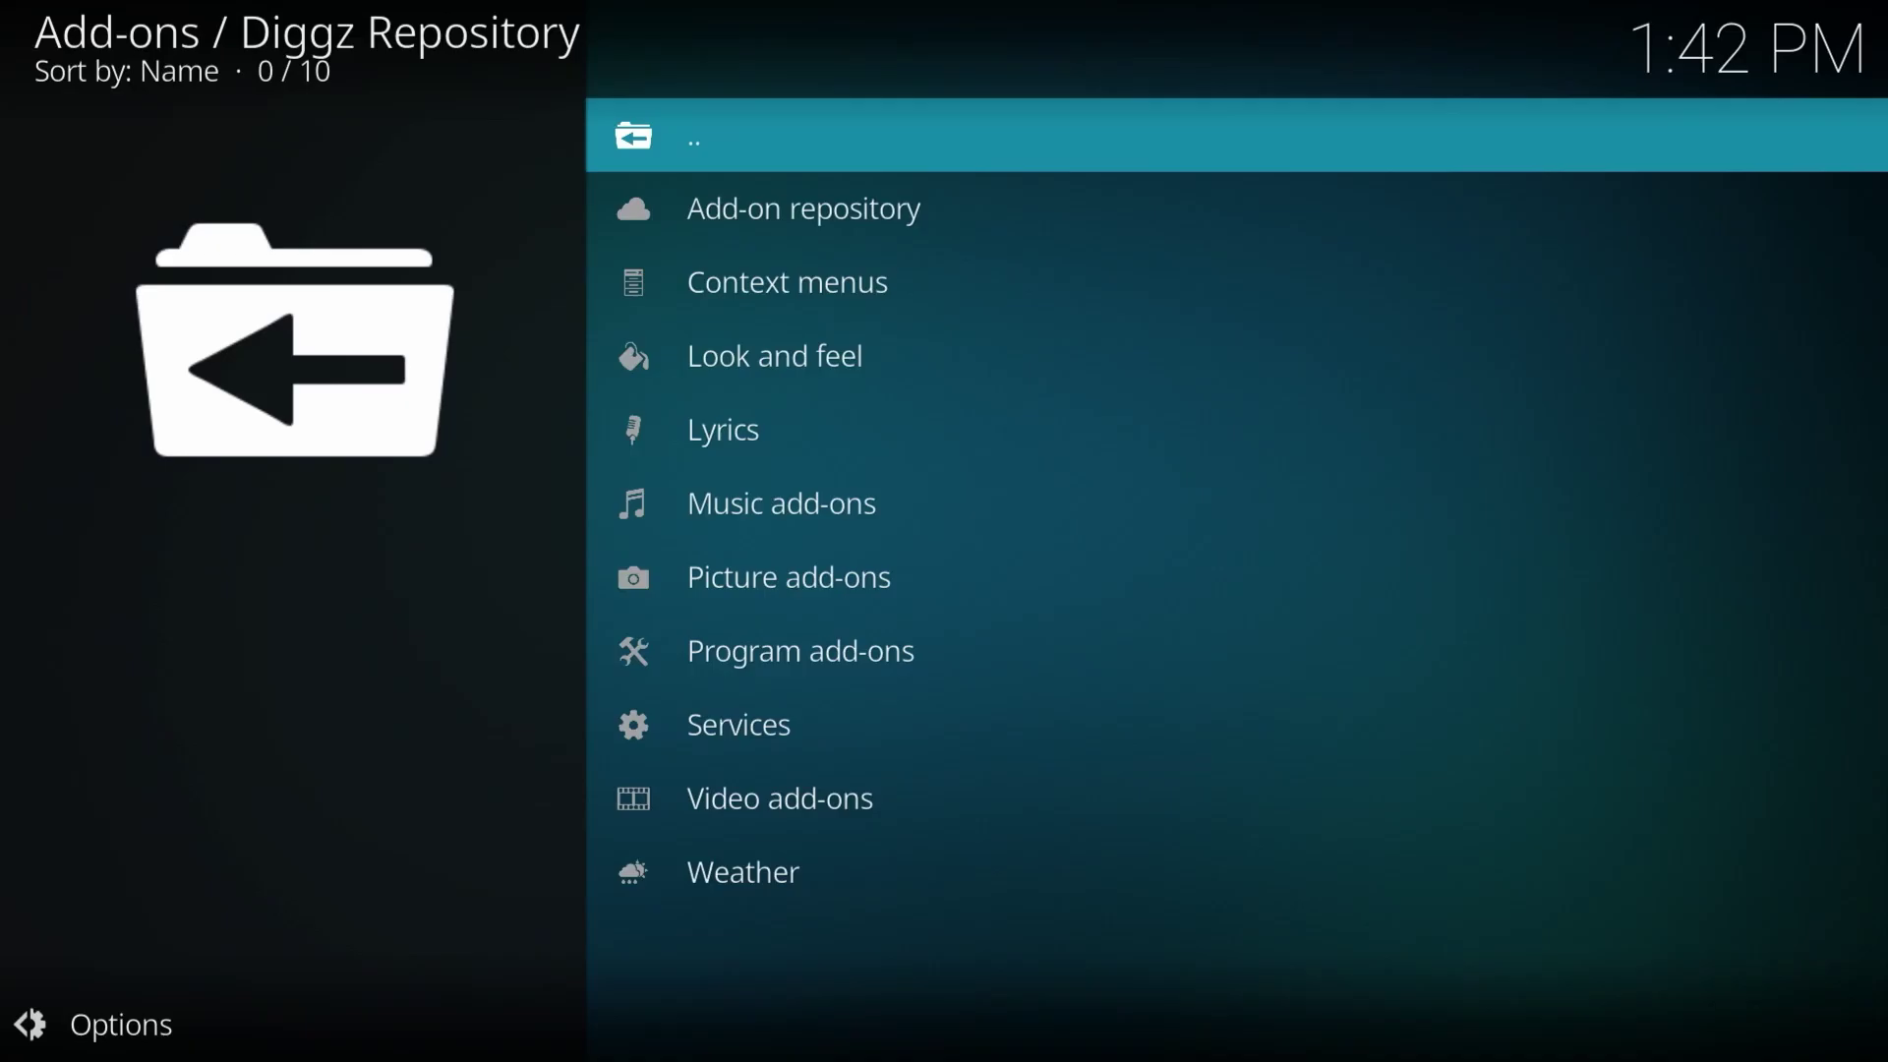
# Open the program add-ons category of the Diggz Repository
pyautogui.press('Down')
pyautogui.press('Down')
pyautogui.press('Down')
pyautogui.press('Down')
pyautogui.press('Down')
pyautogui.press('Down')
pyautogui.press('Down')
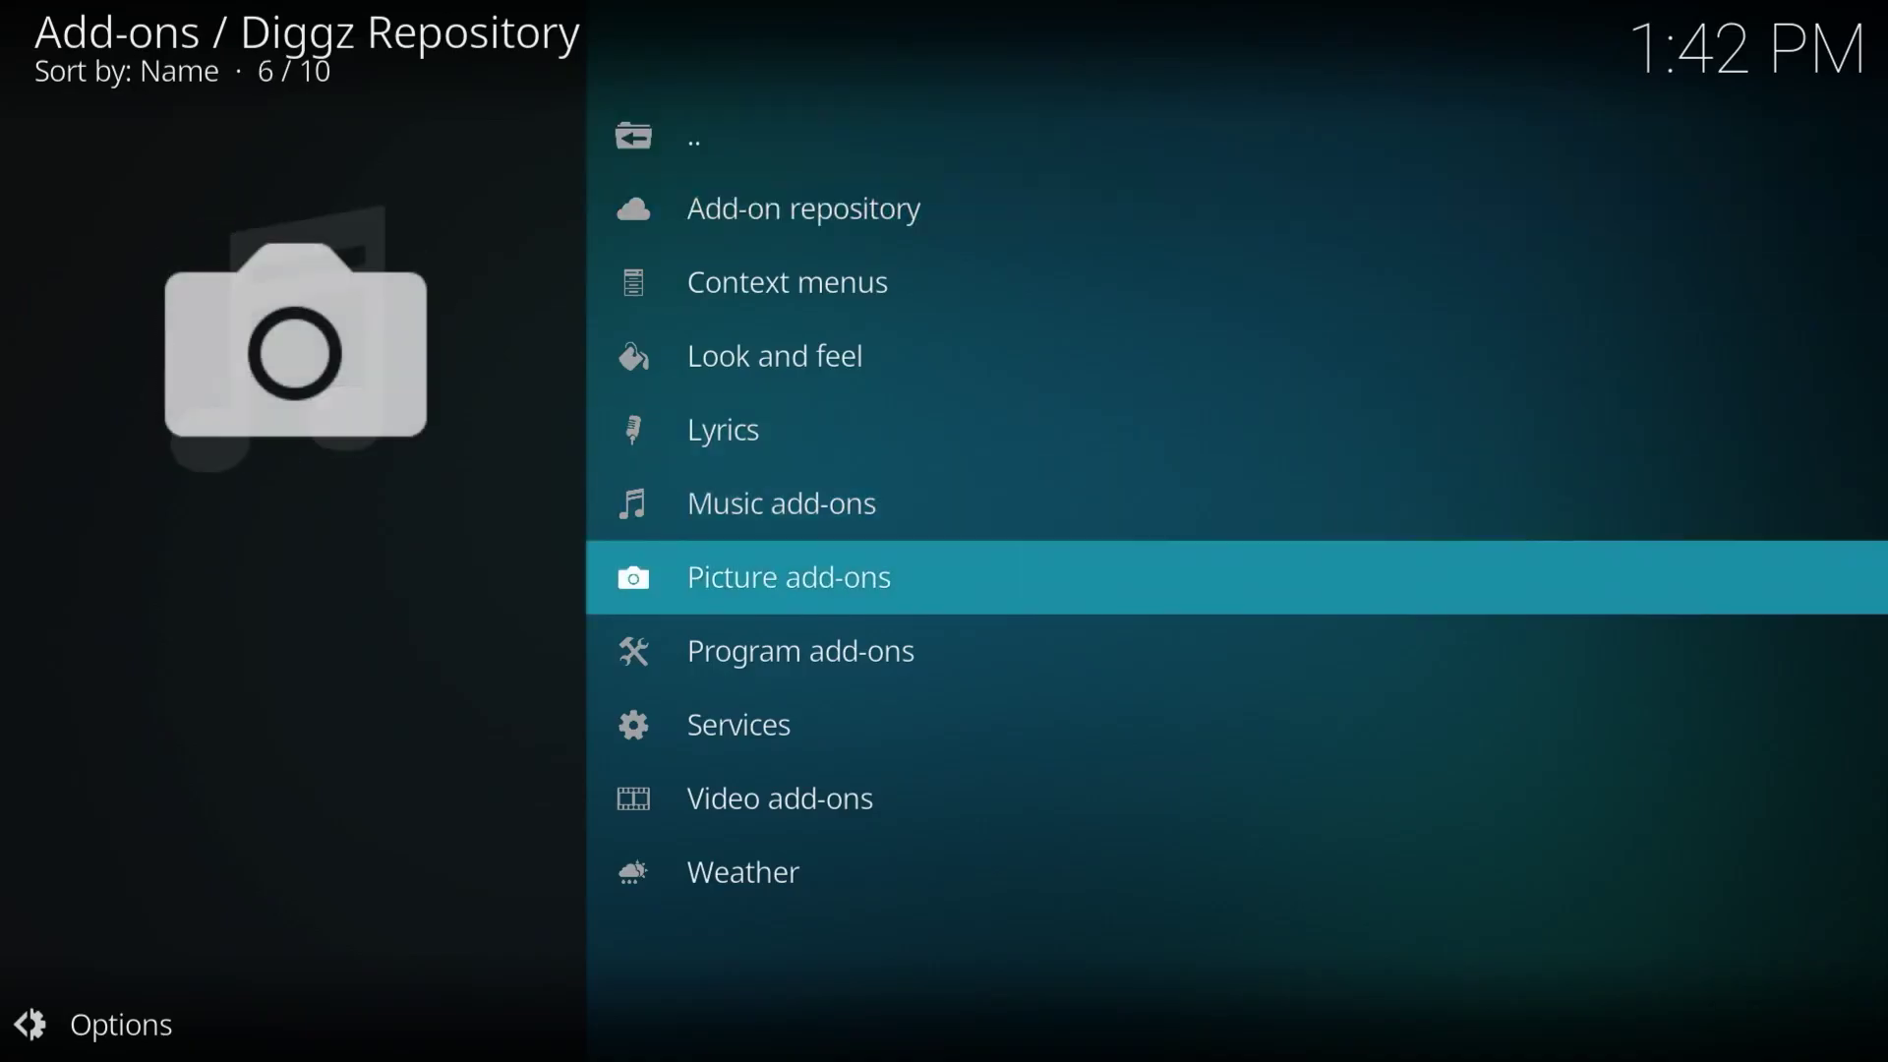
pyautogui.press('Return')
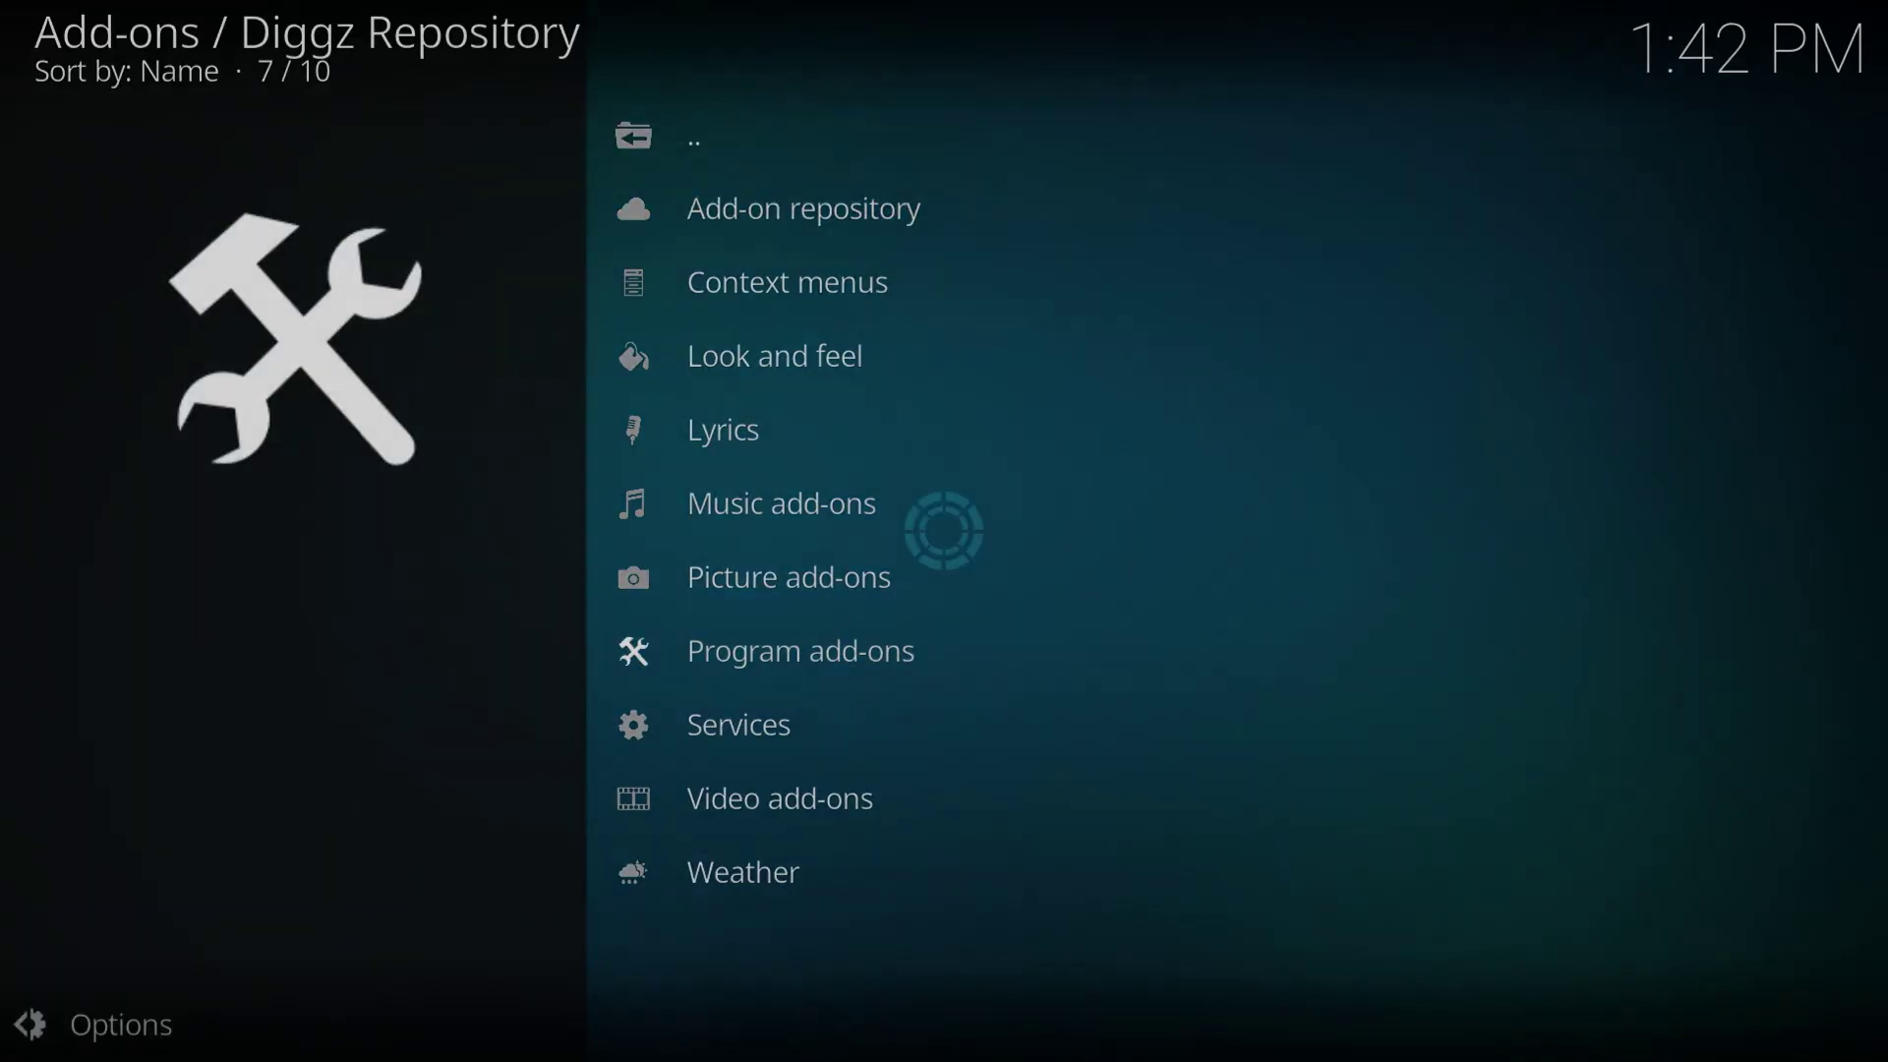
# Install Chef Omega Wizard with its additional required add-ons and accept its offer to install a build
pyautogui.press('Down')
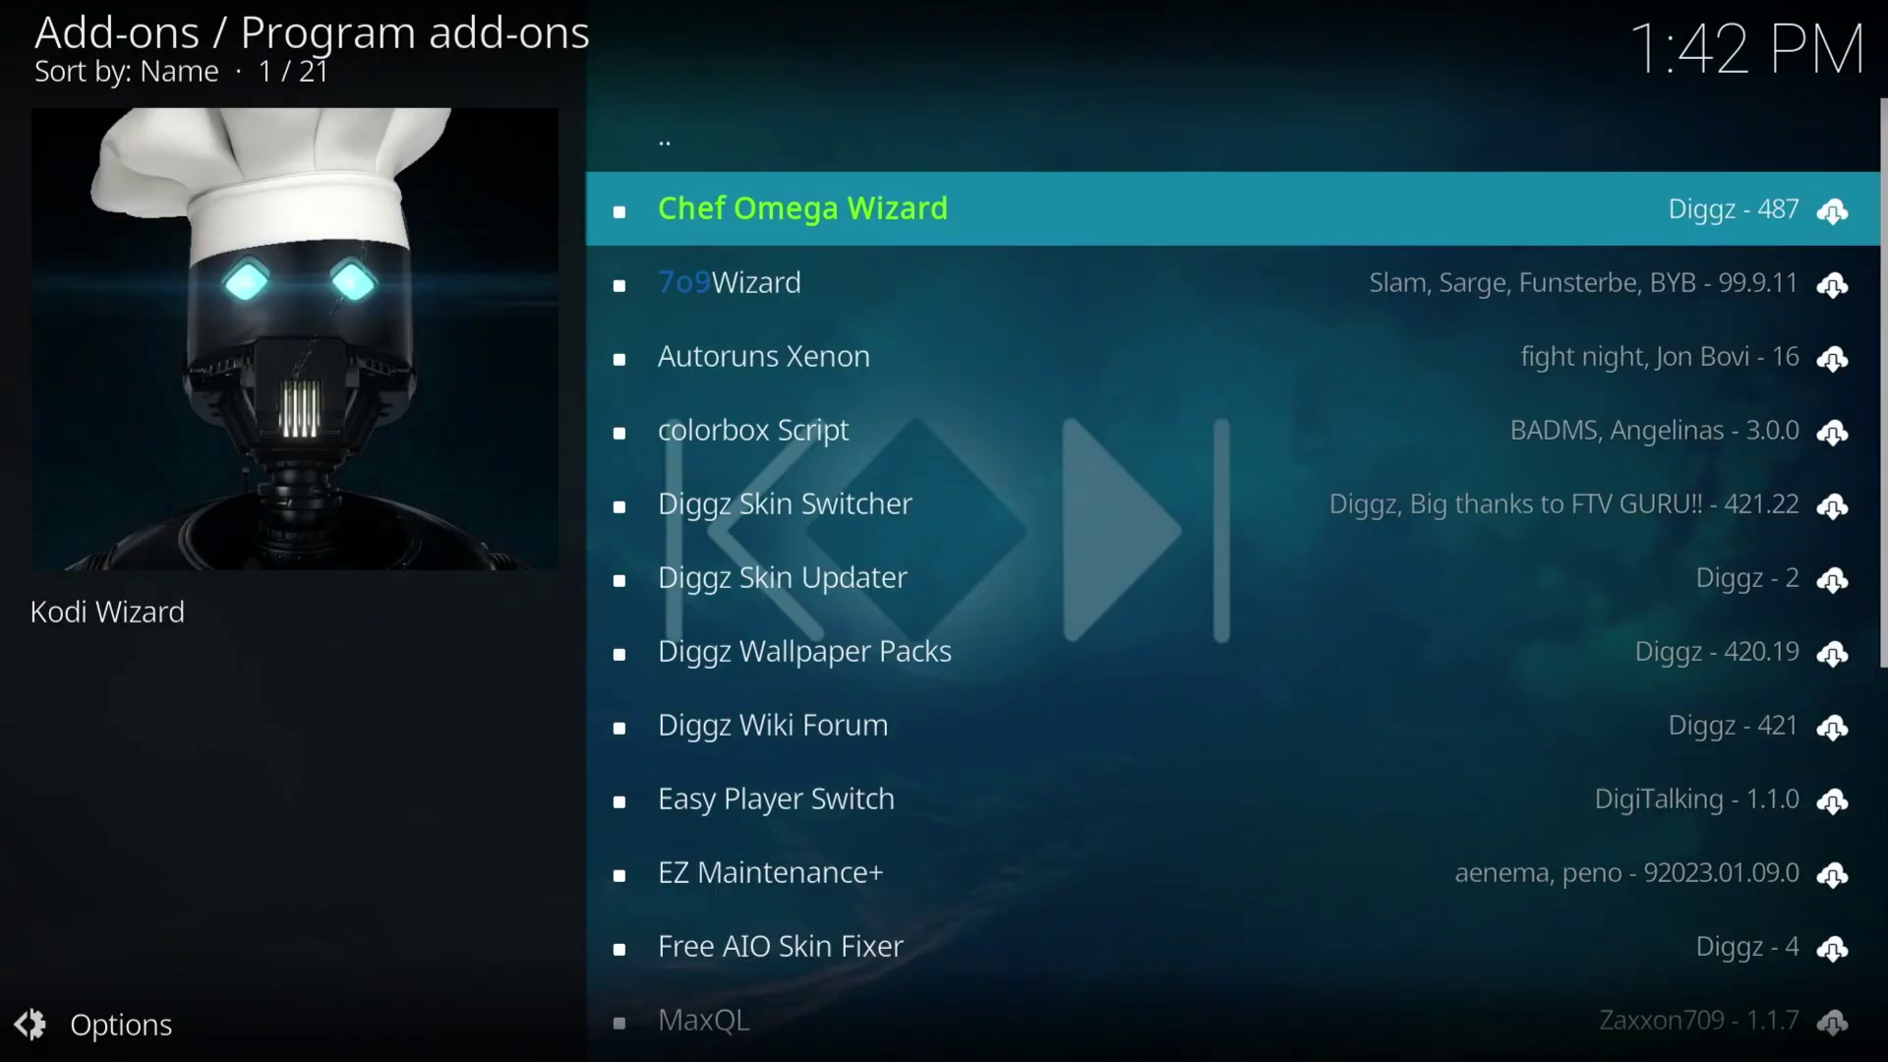
pyautogui.press('Return')
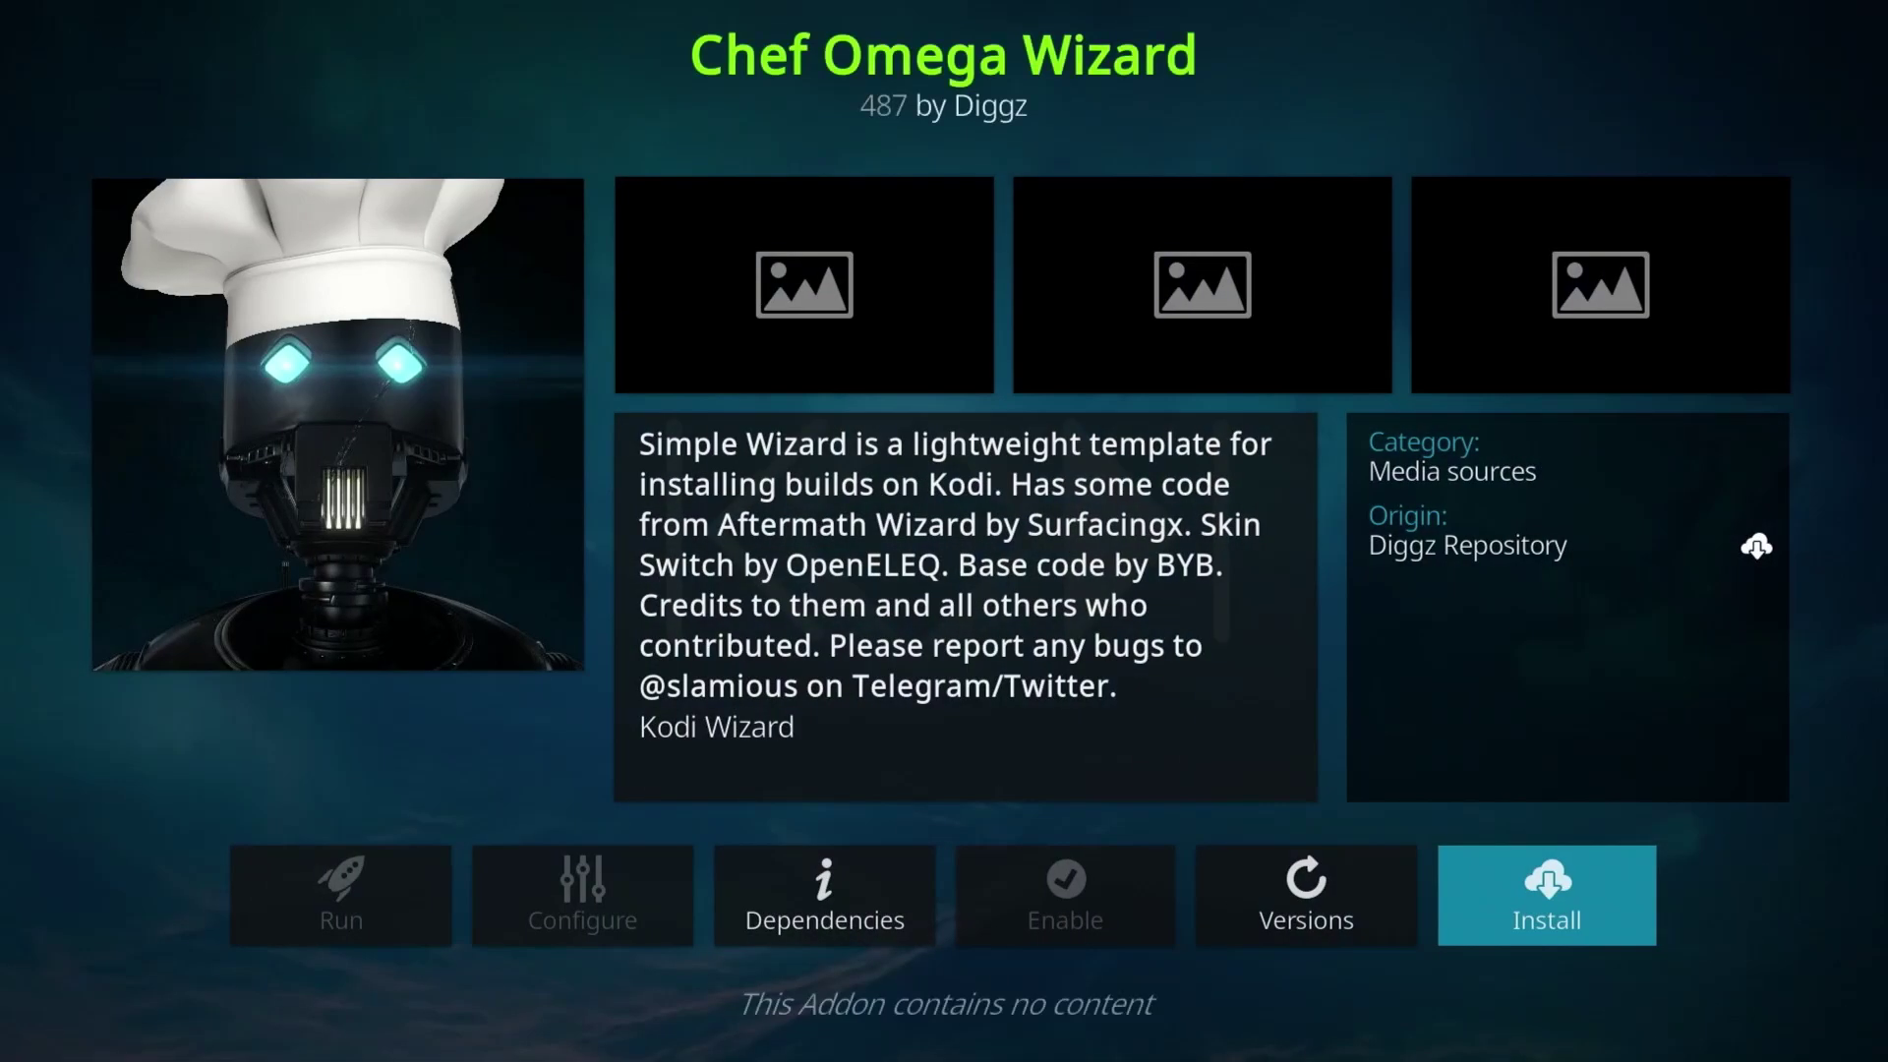
pyautogui.press('Return')
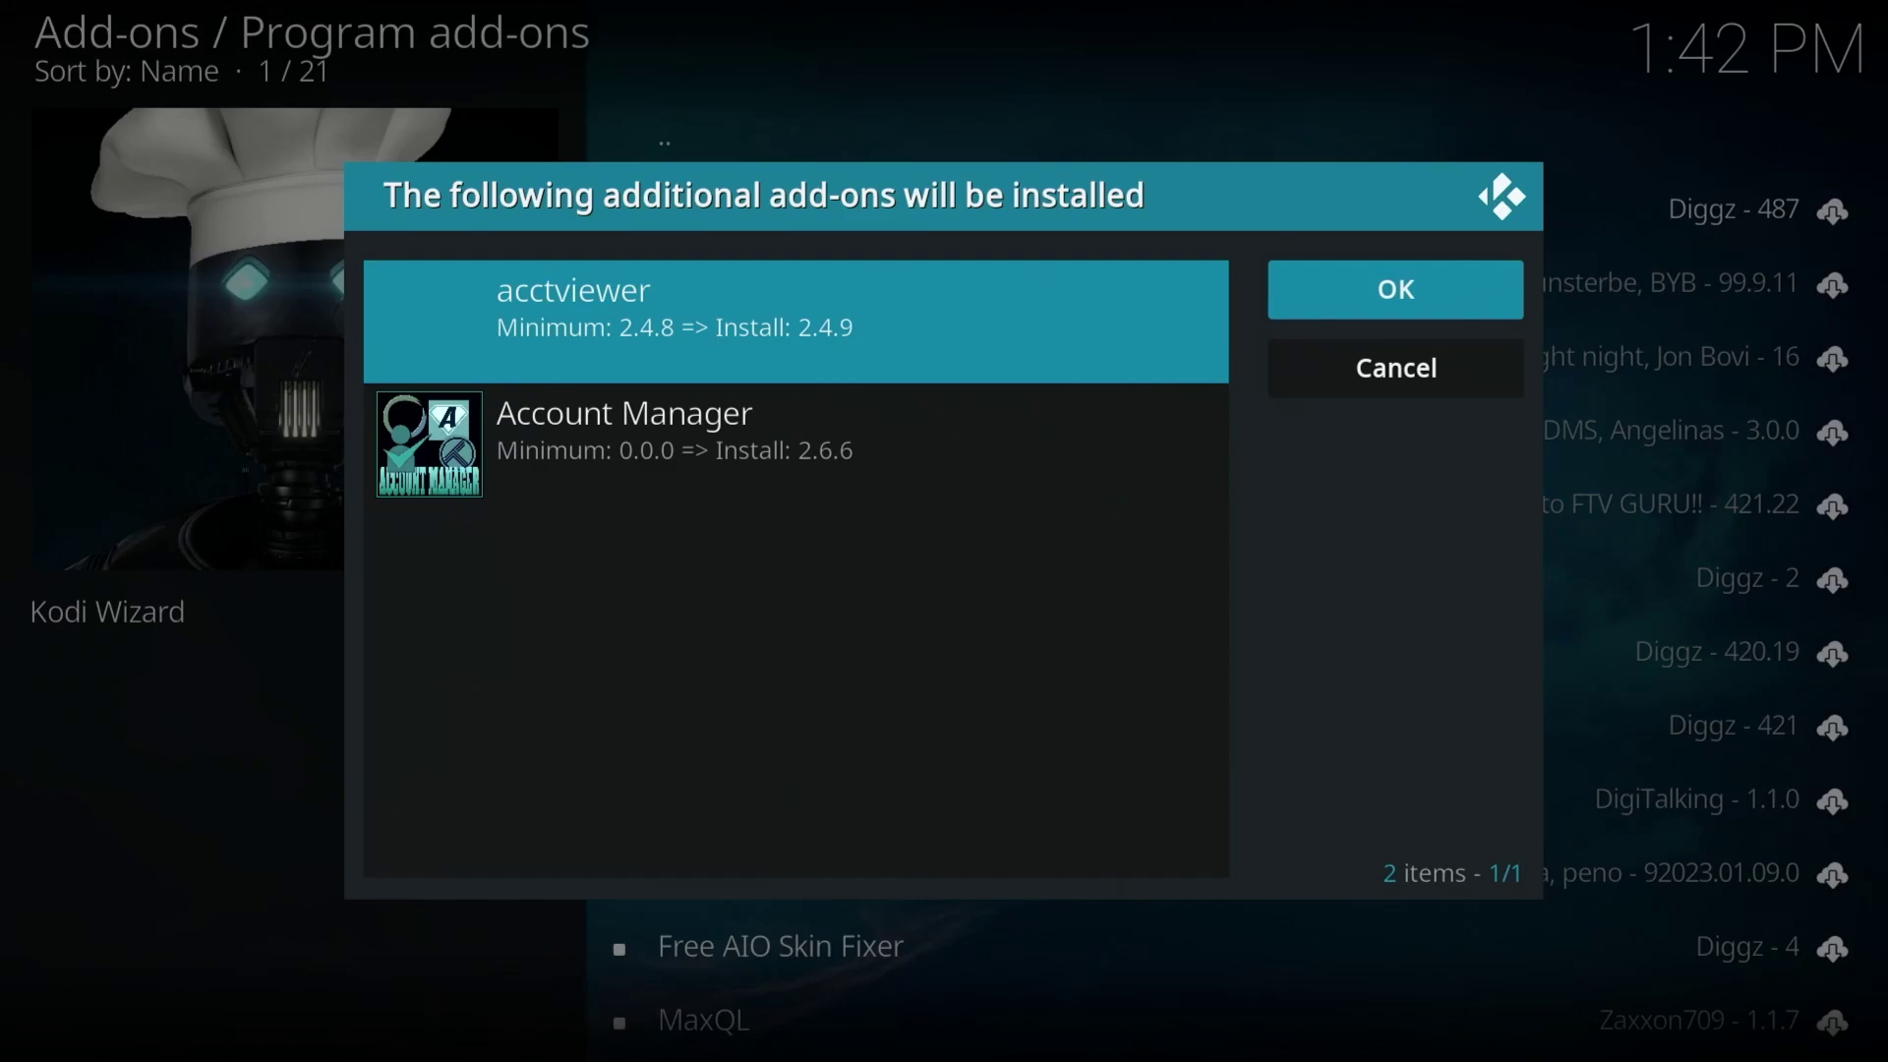
pyautogui.press('Return')
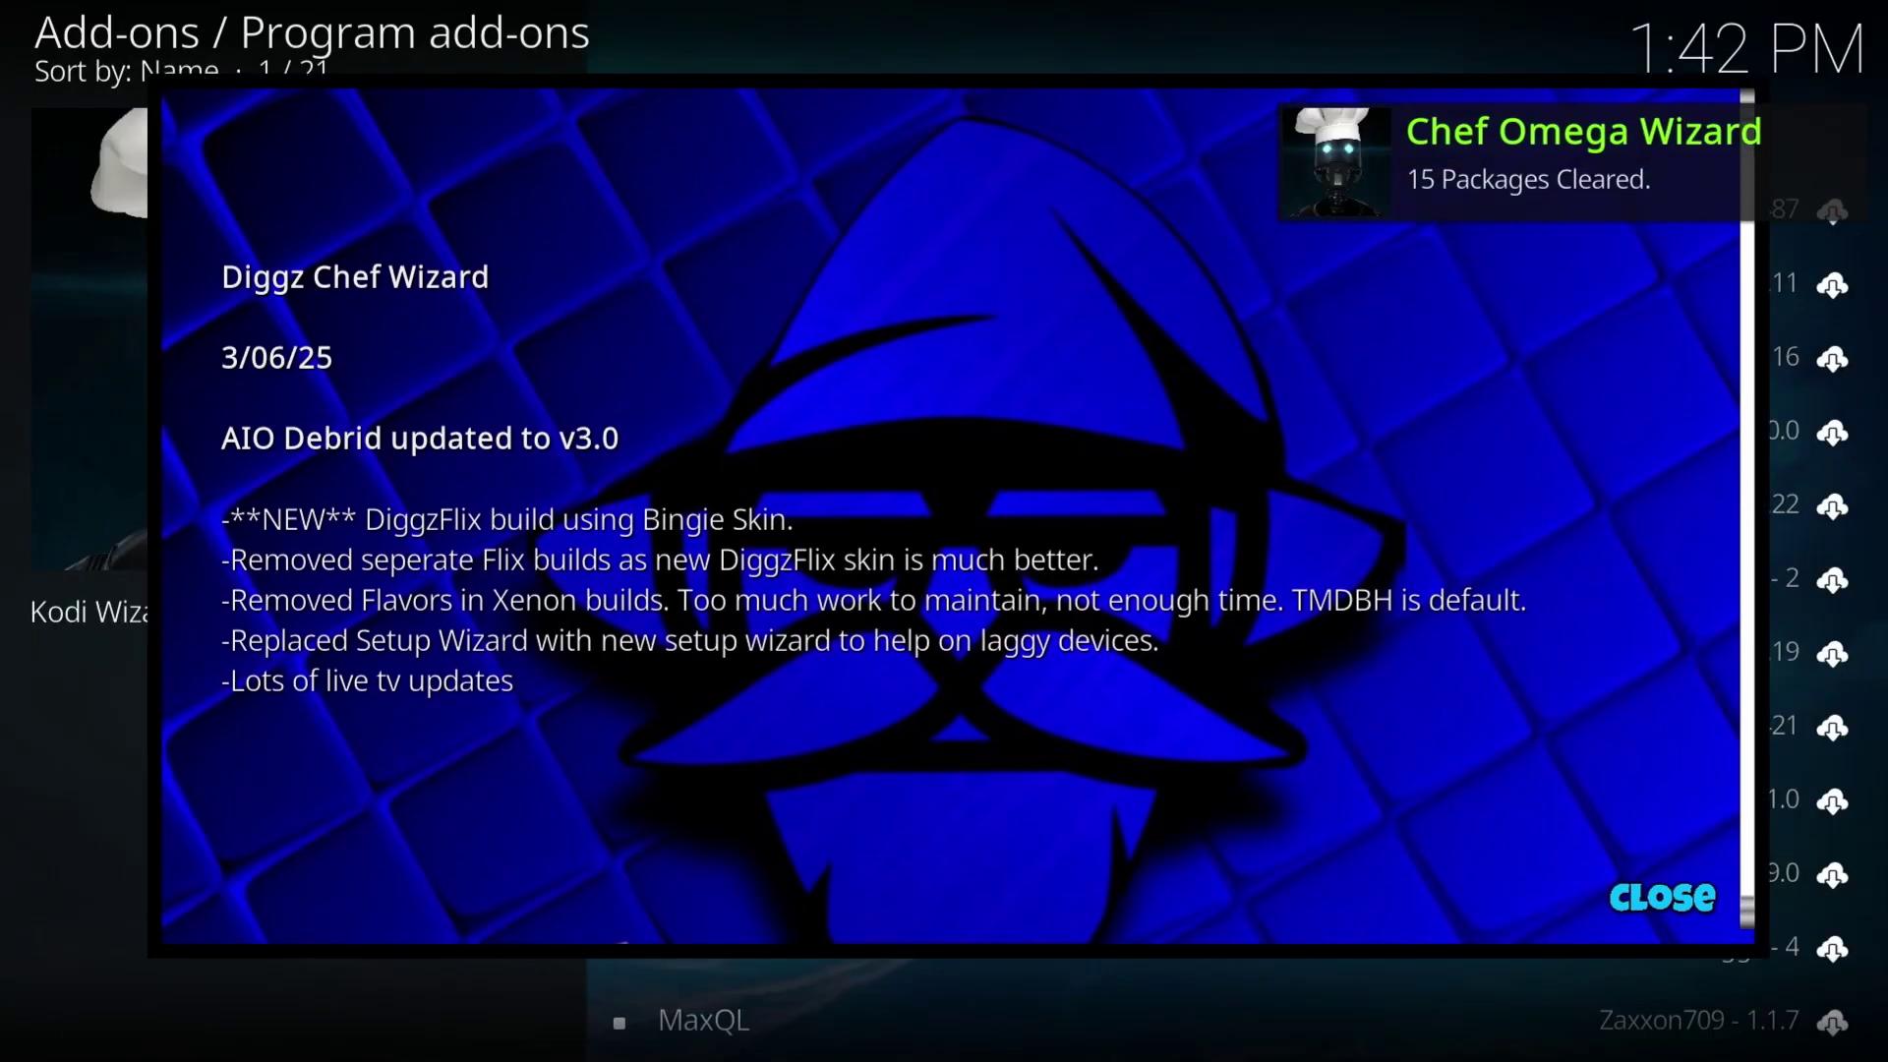
pyautogui.press('Return')
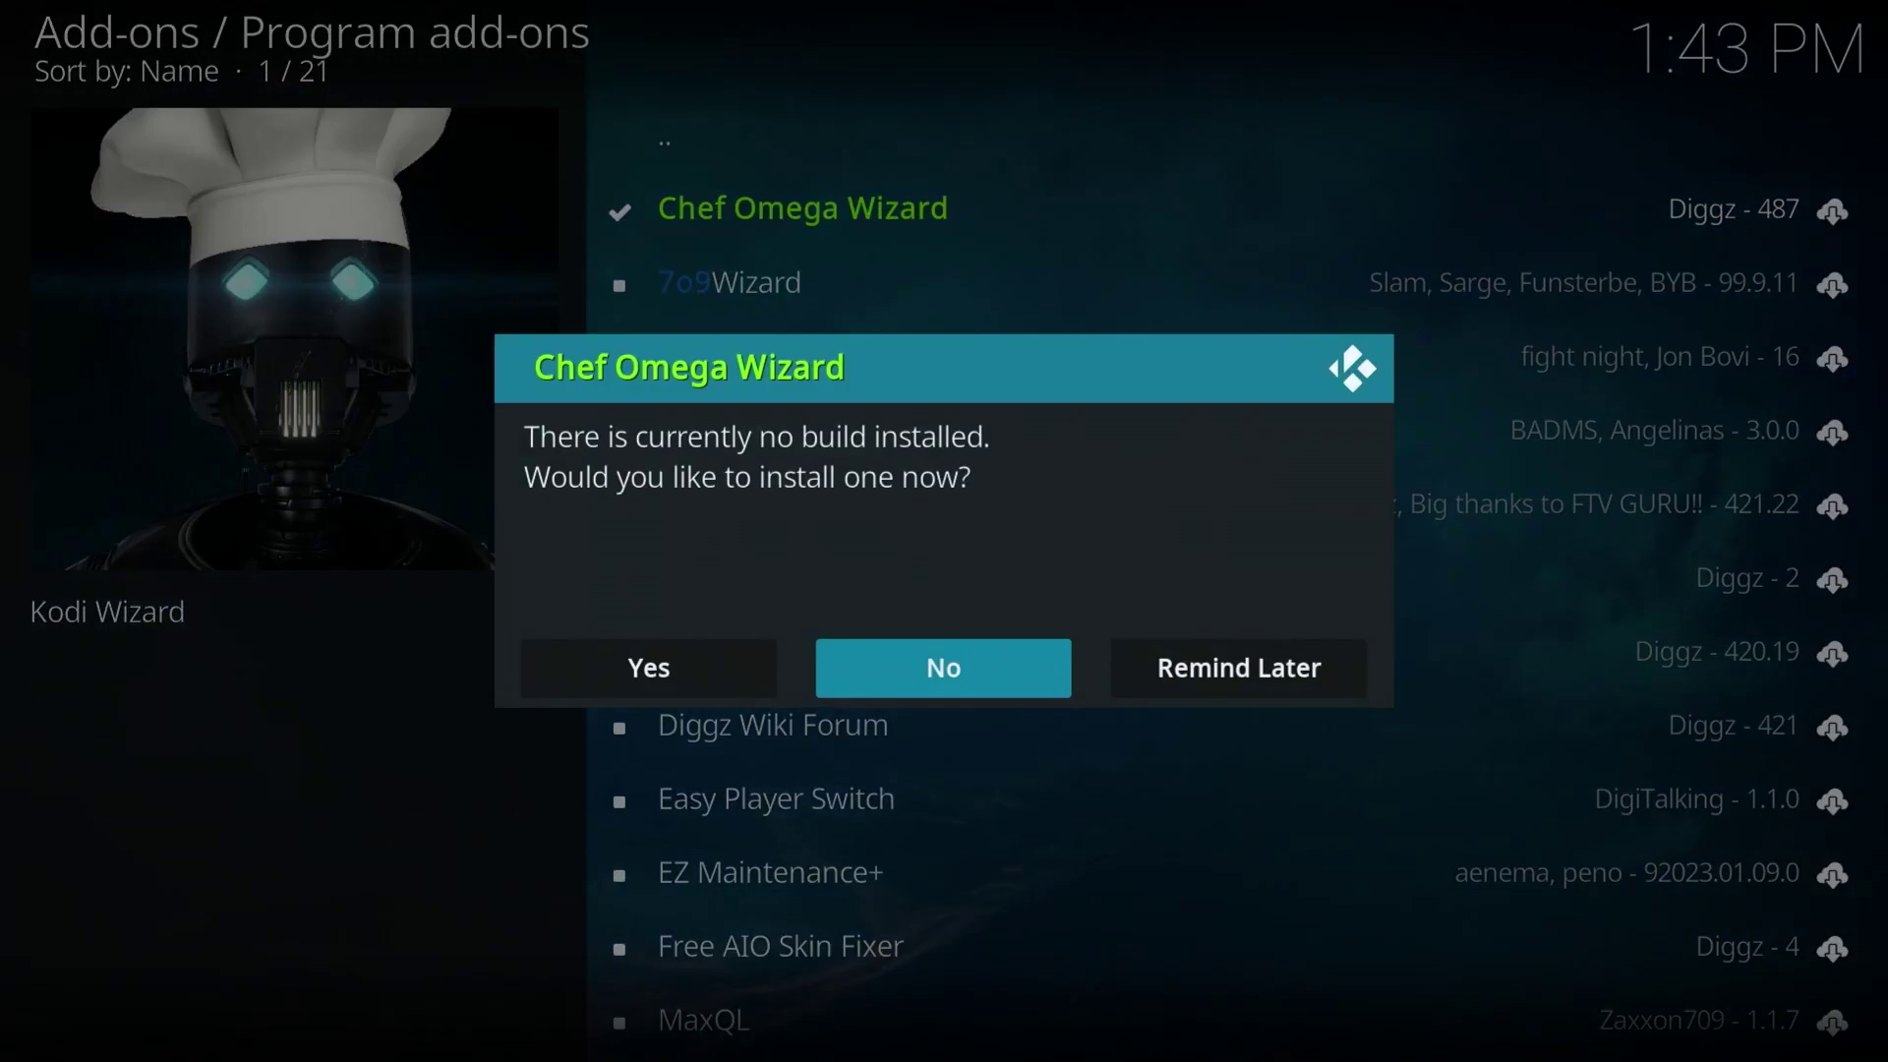
pyautogui.press('Left')
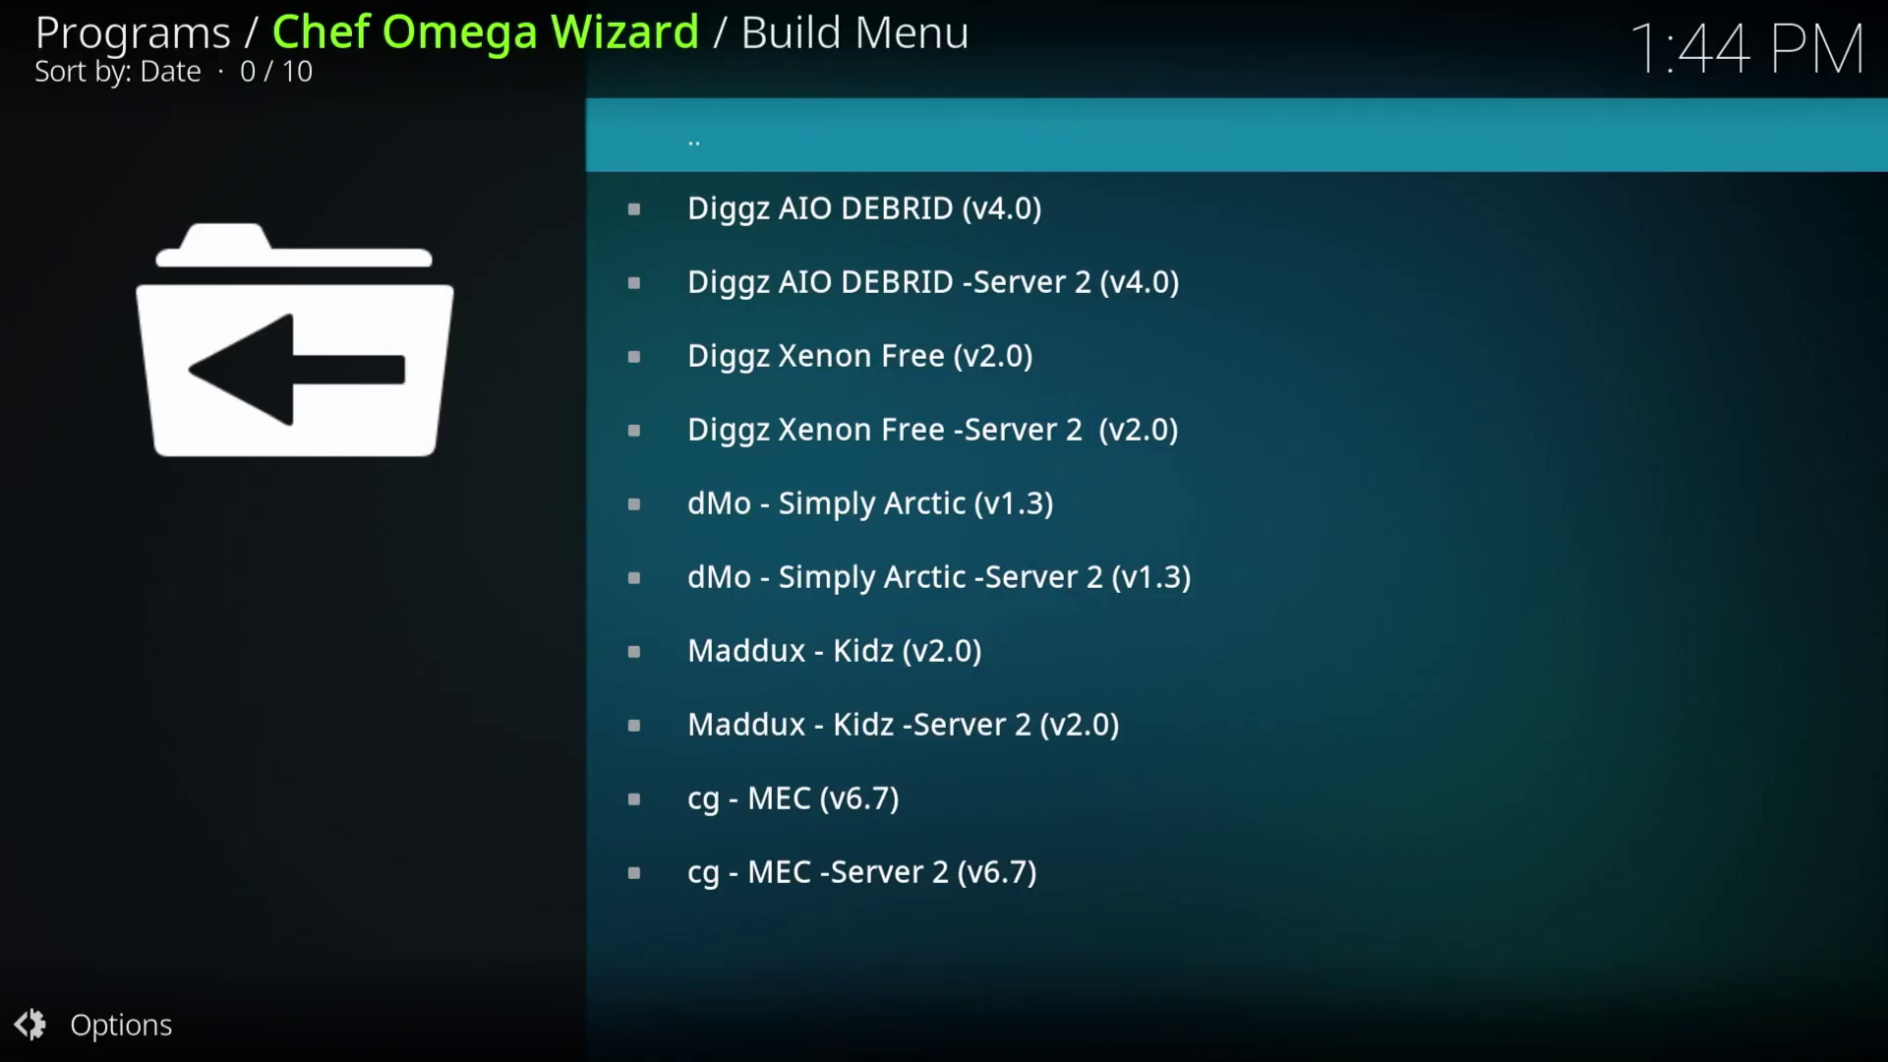
# Install the Diggz Xenon Free (v2.0) build over the current setup and force close Kodi
pyautogui.press('Down')
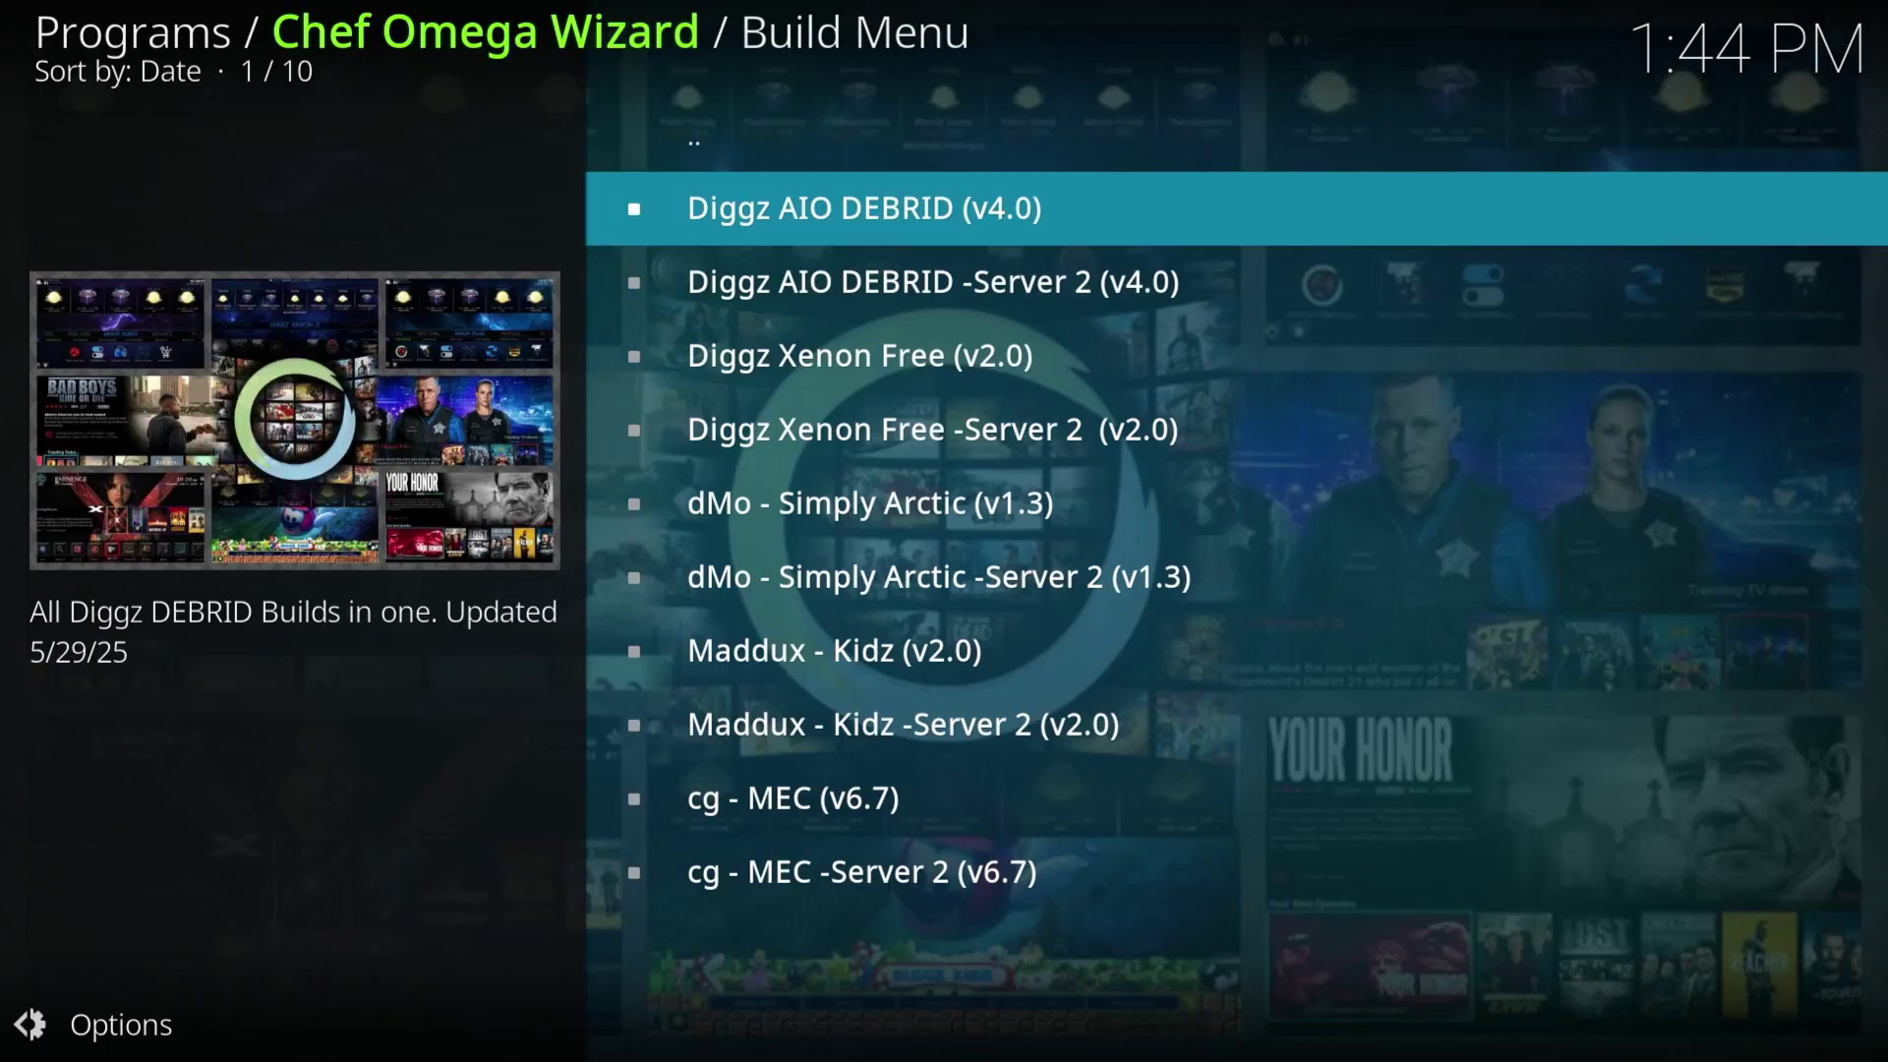
pyautogui.press('Down')
pyautogui.press('Down')
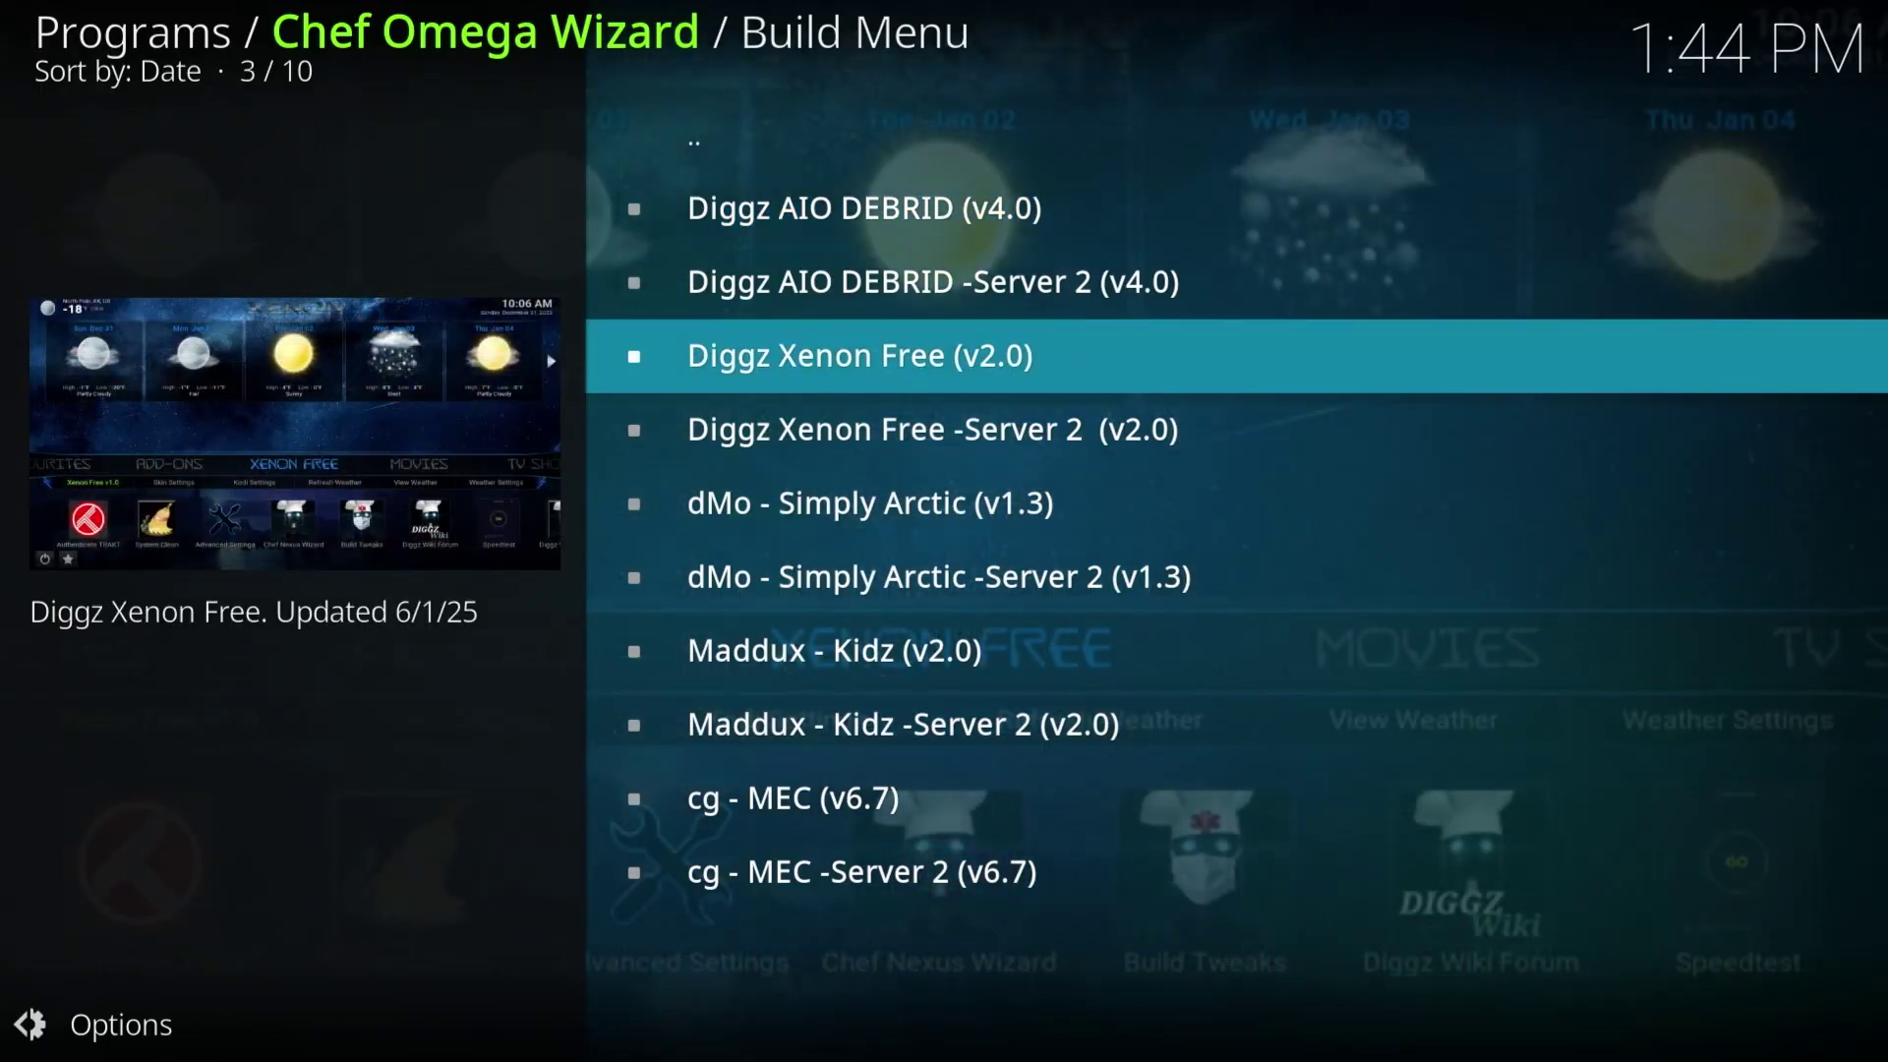
pyautogui.press('Down')
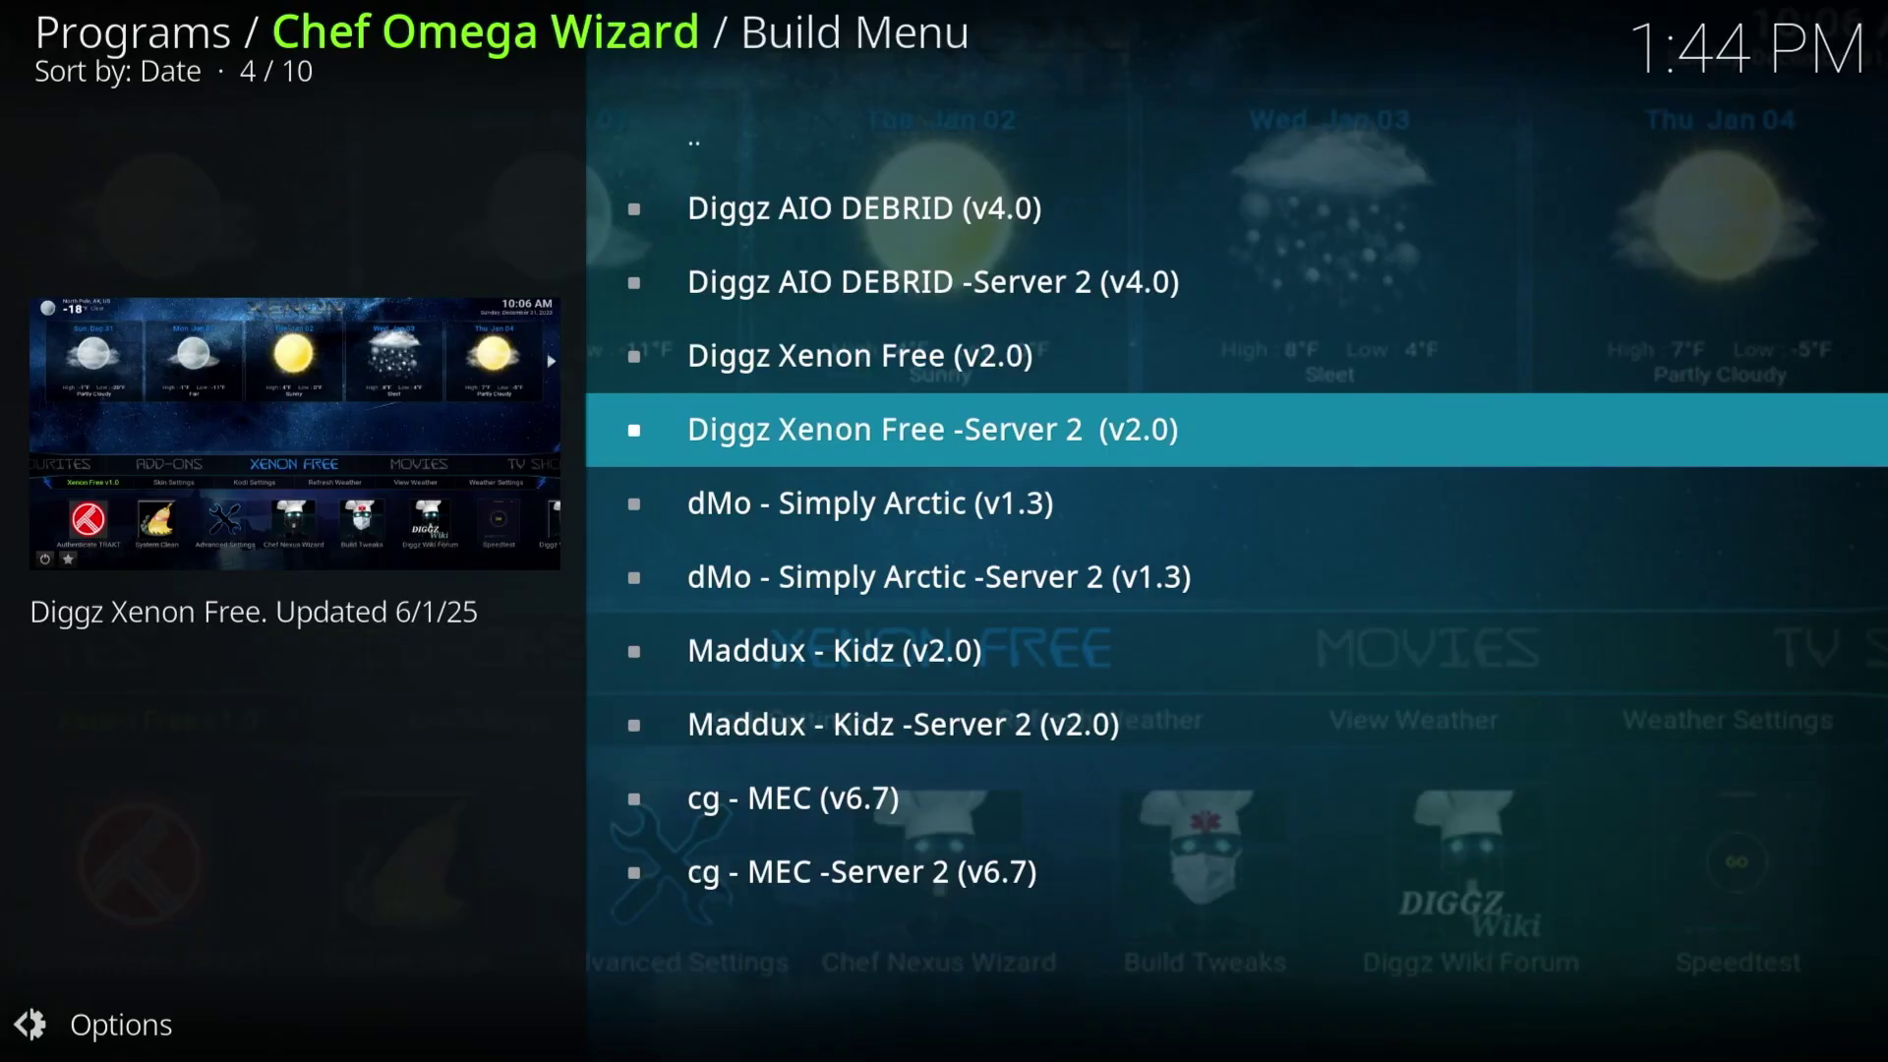
pyautogui.press('Up')
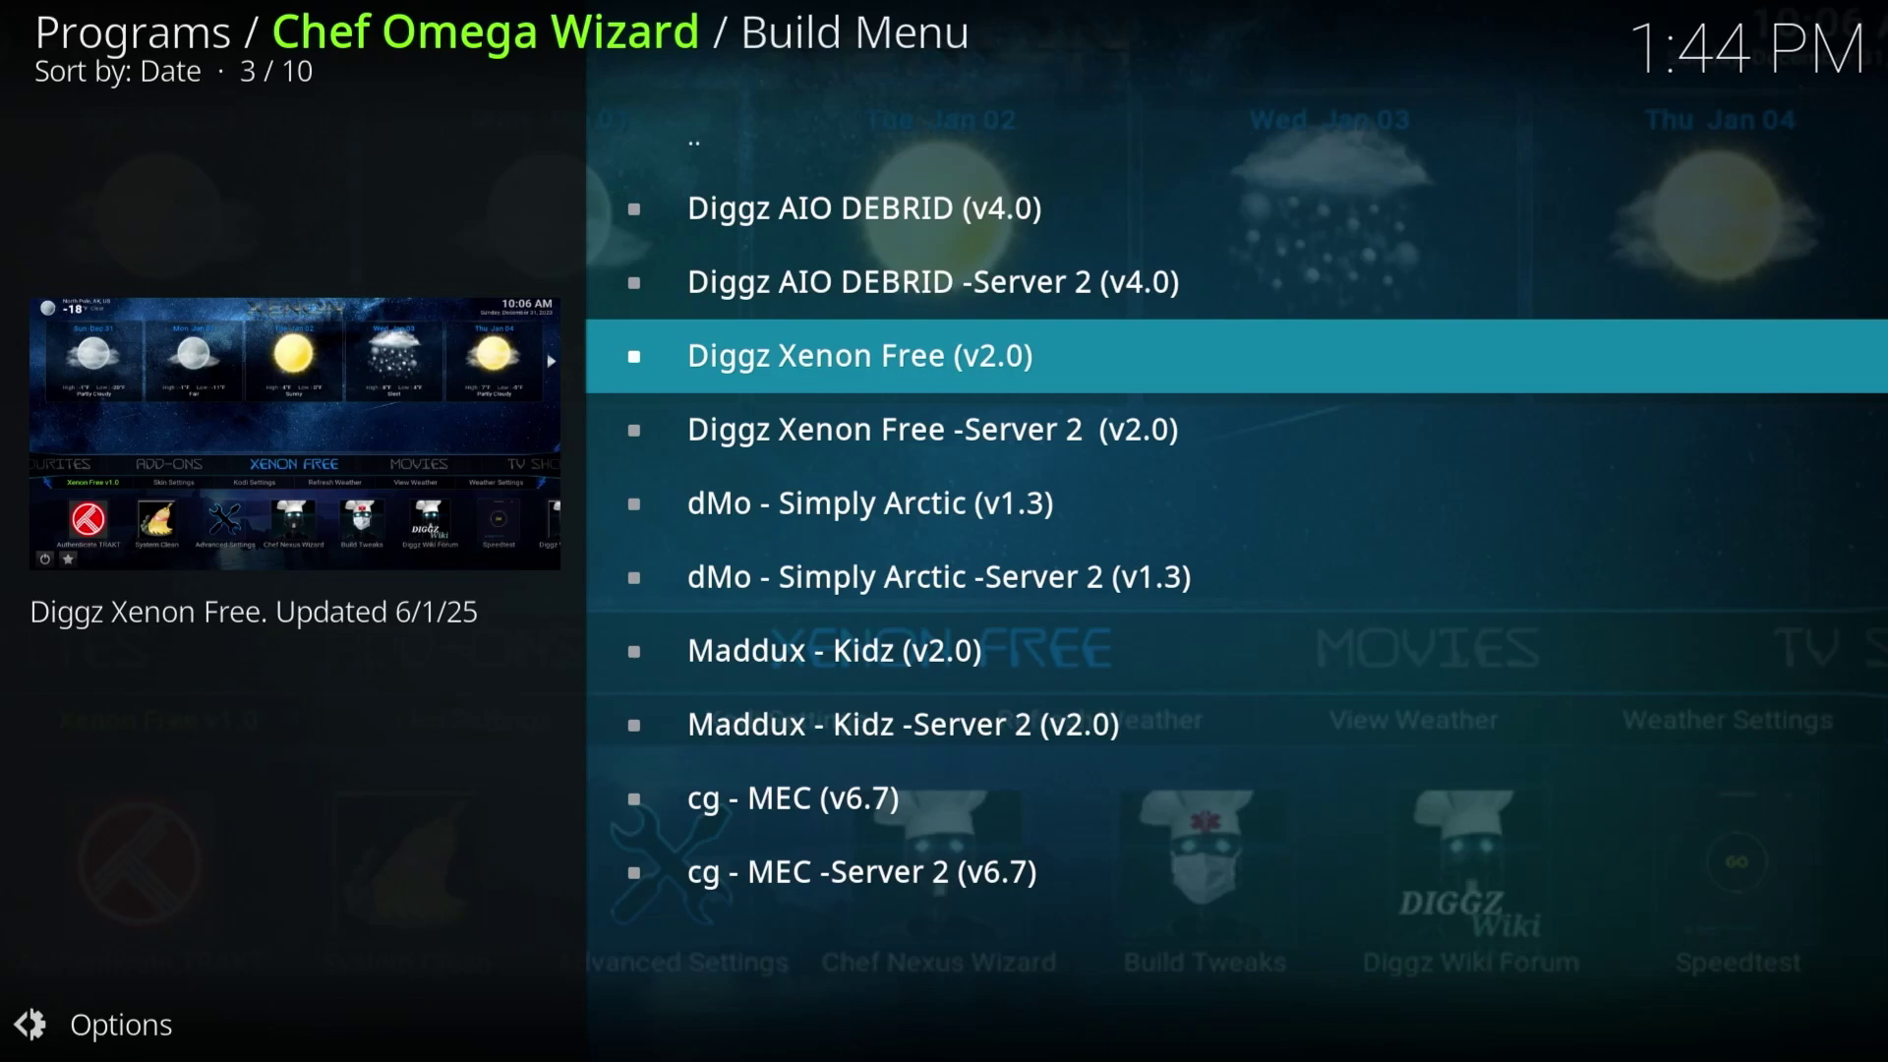
pyautogui.press('Down')
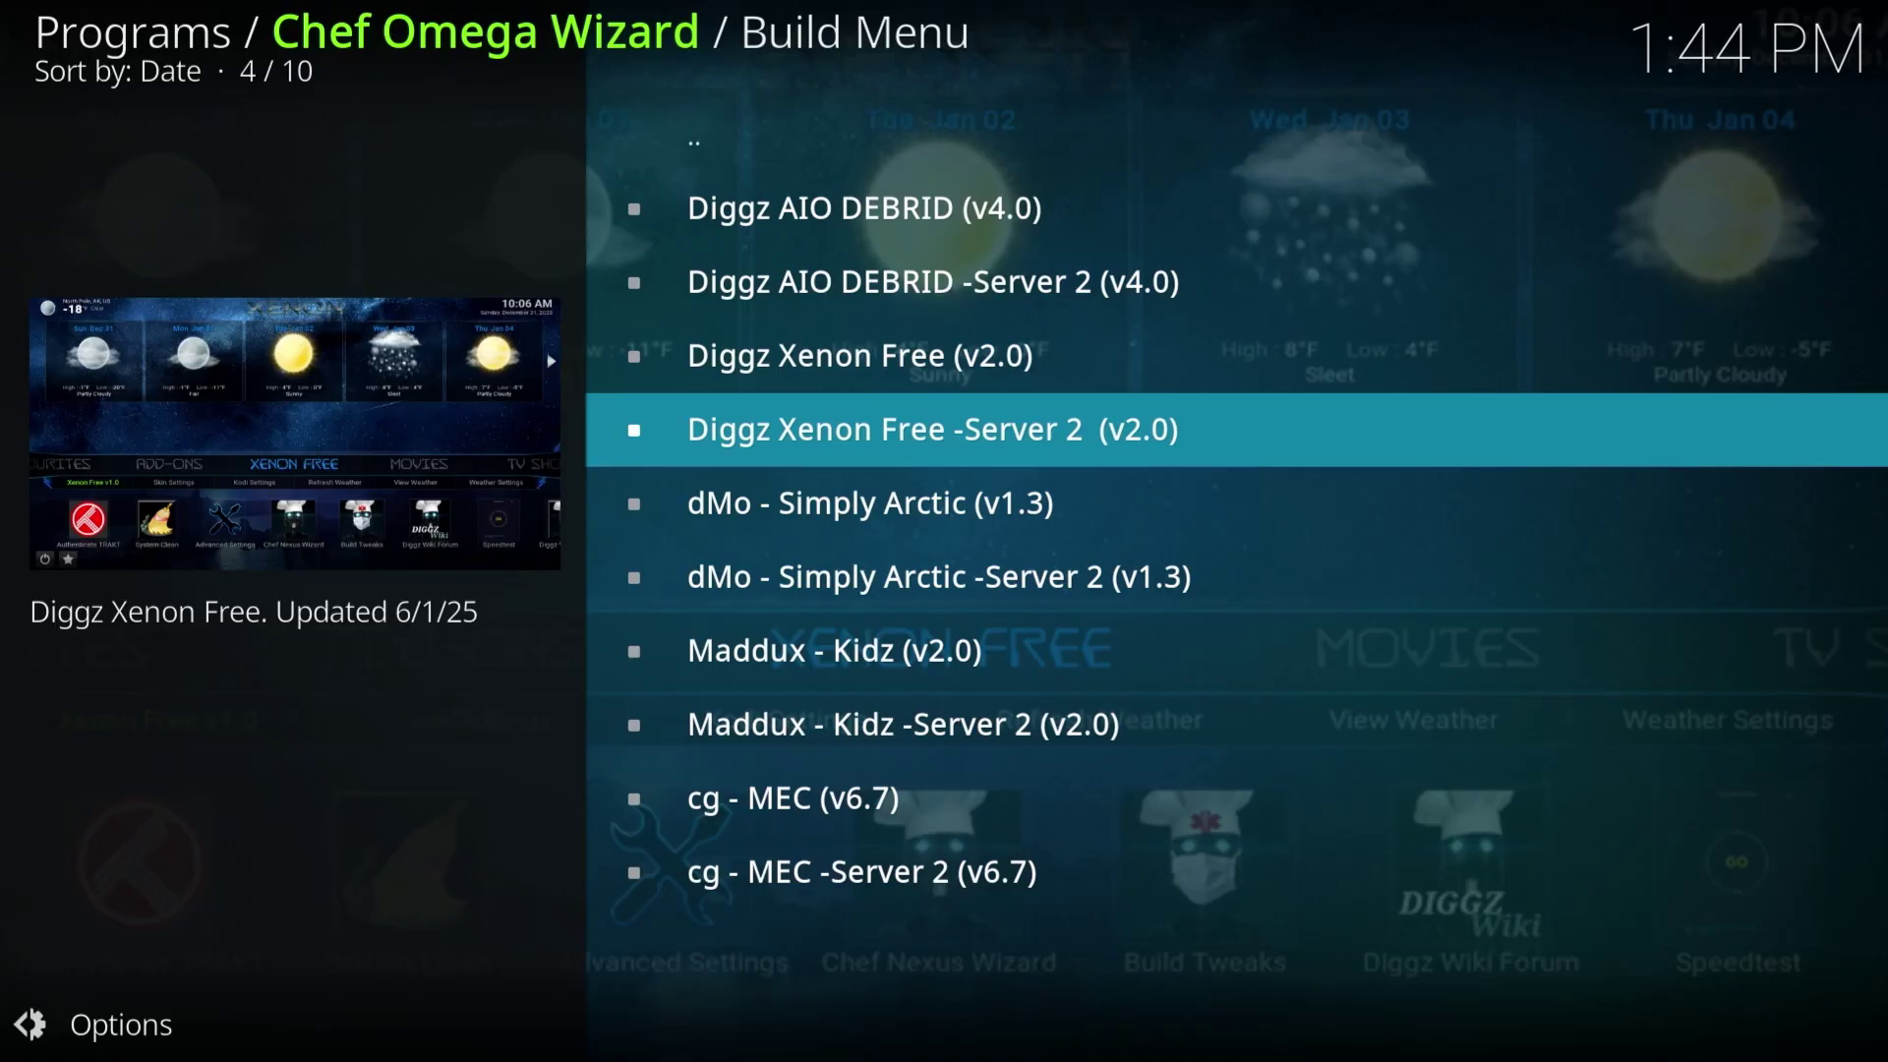
pyautogui.press('Up')
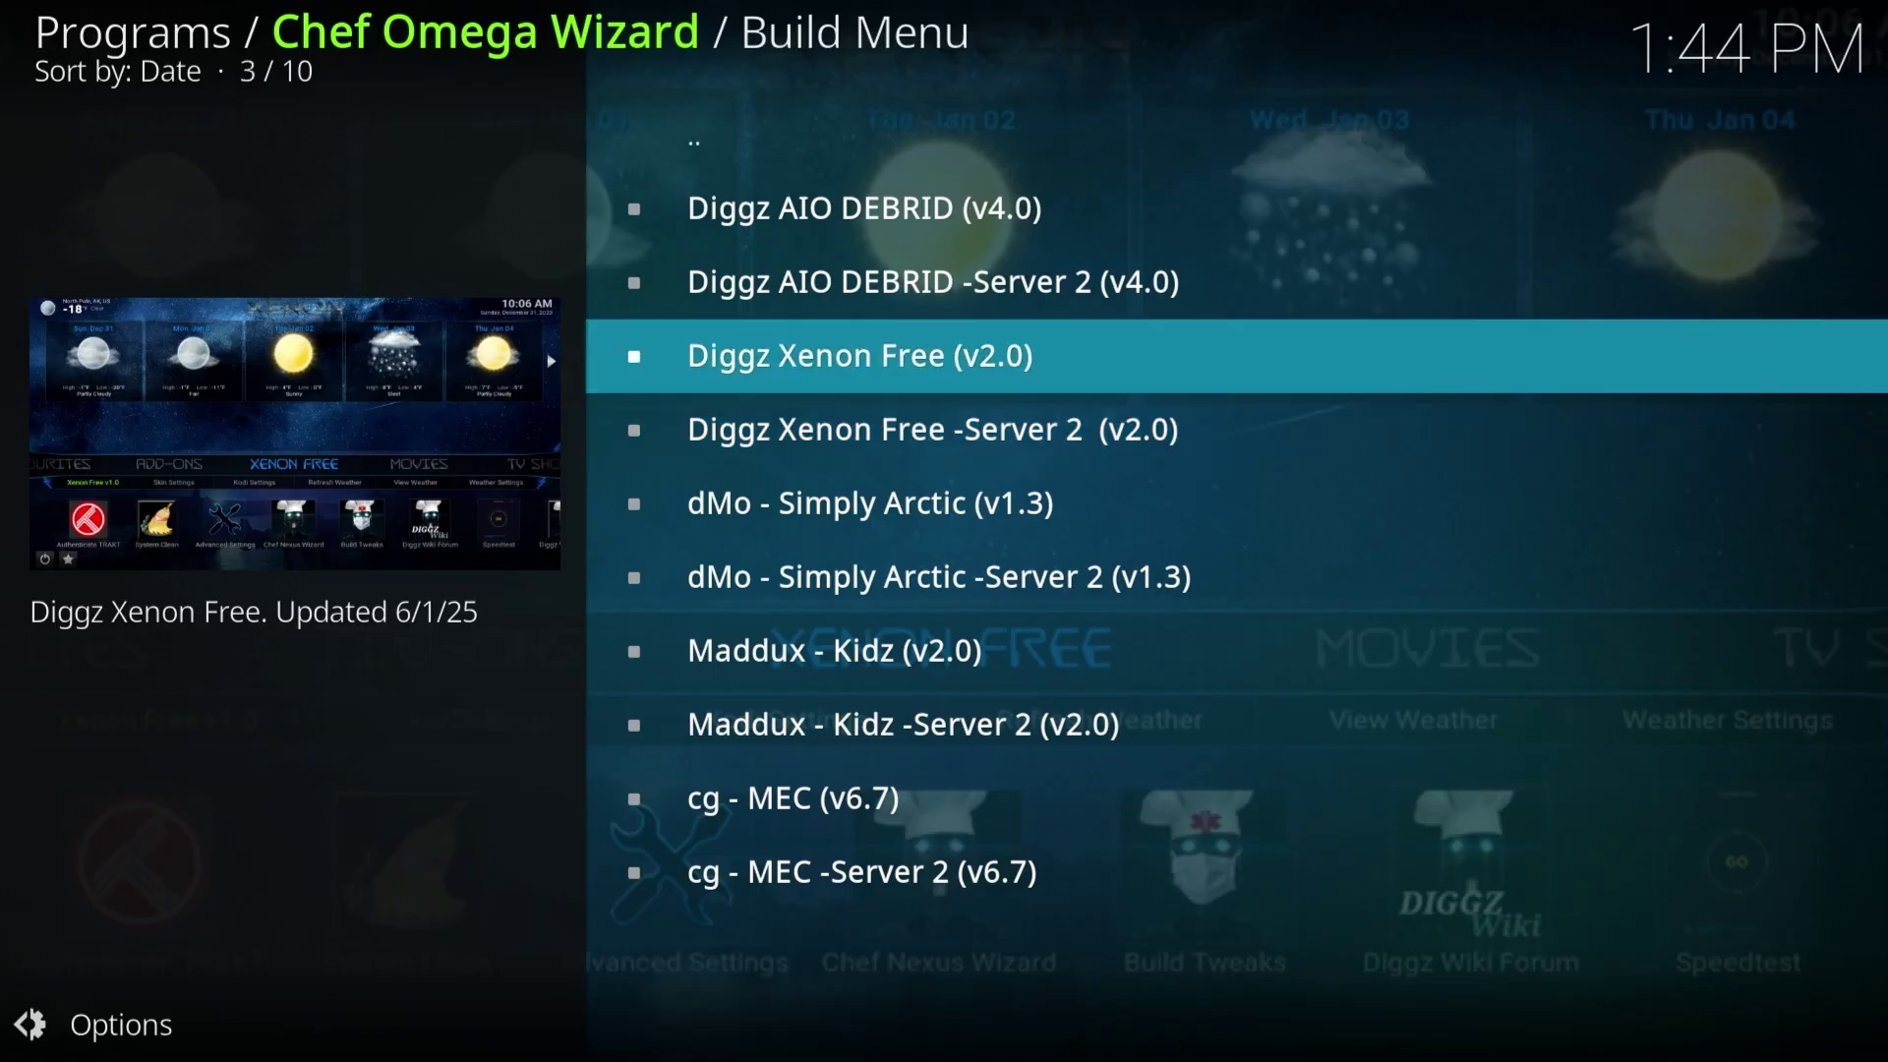
pyautogui.press('Return')
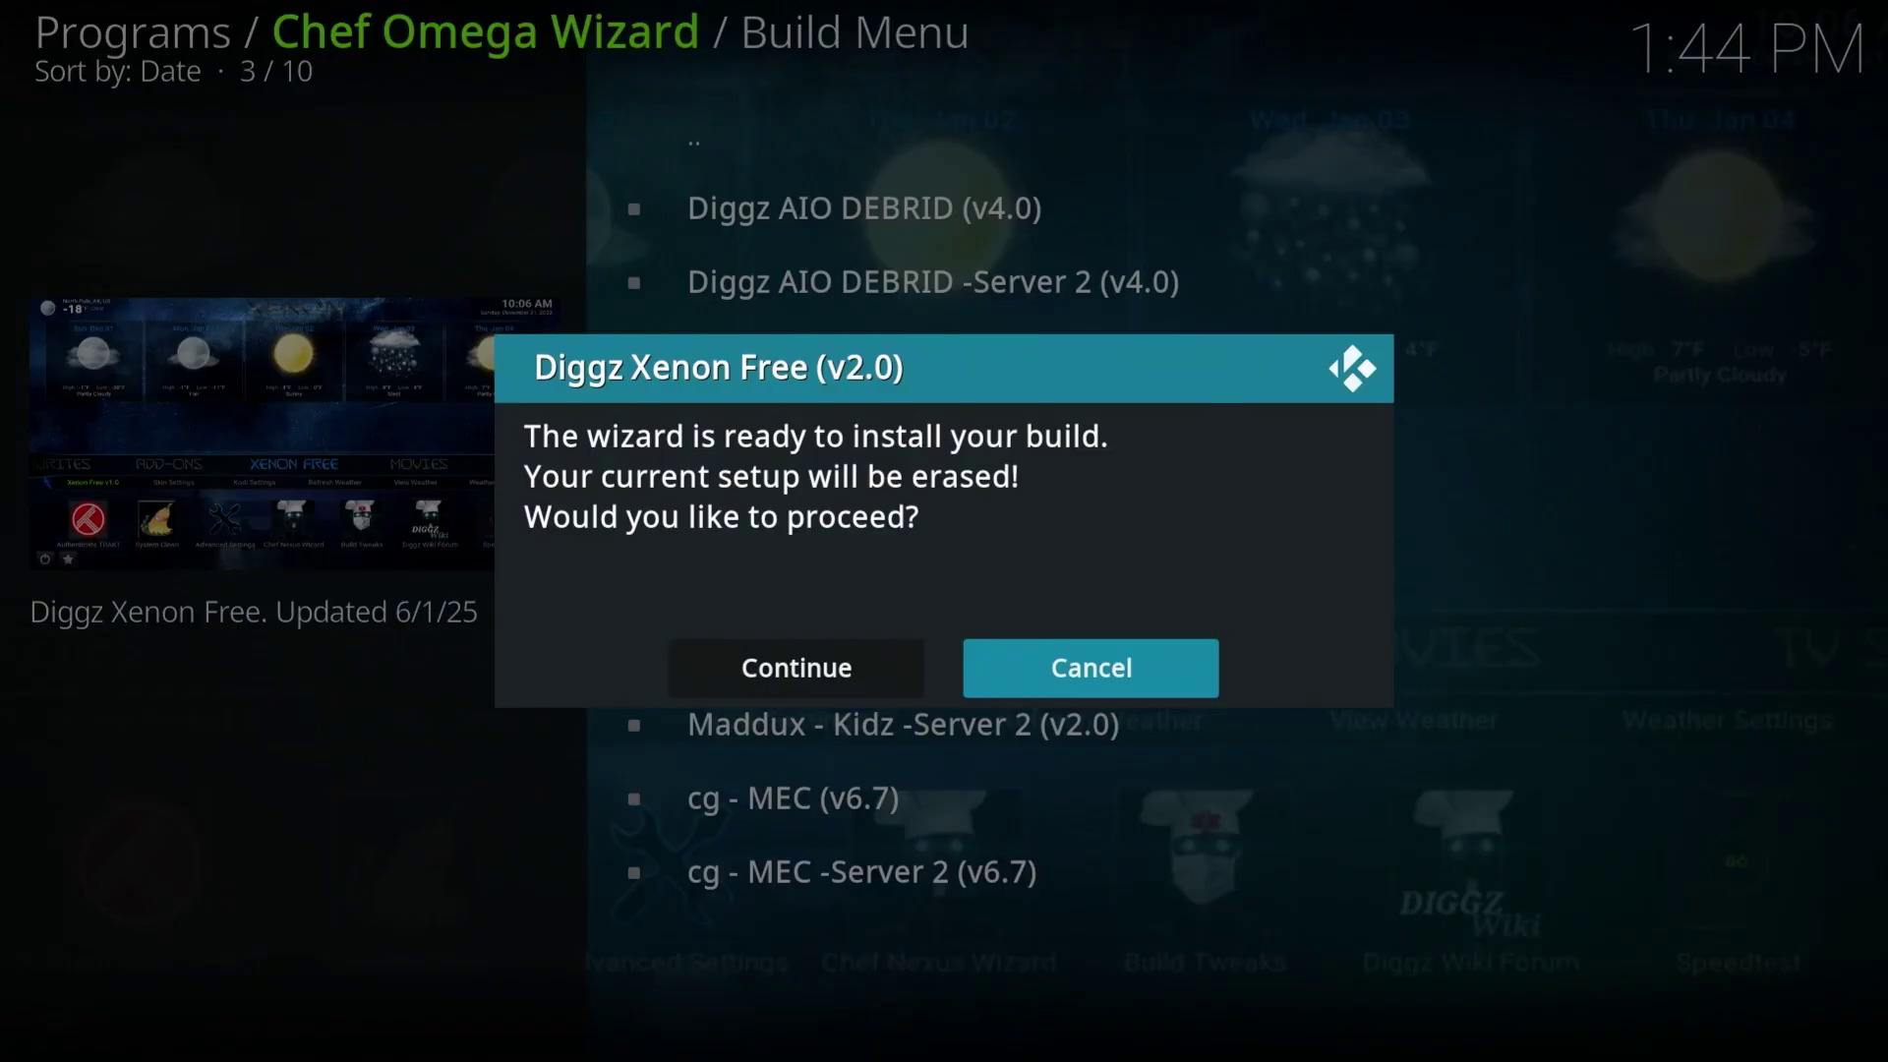
pyautogui.press('Left')
pyautogui.press('Return')
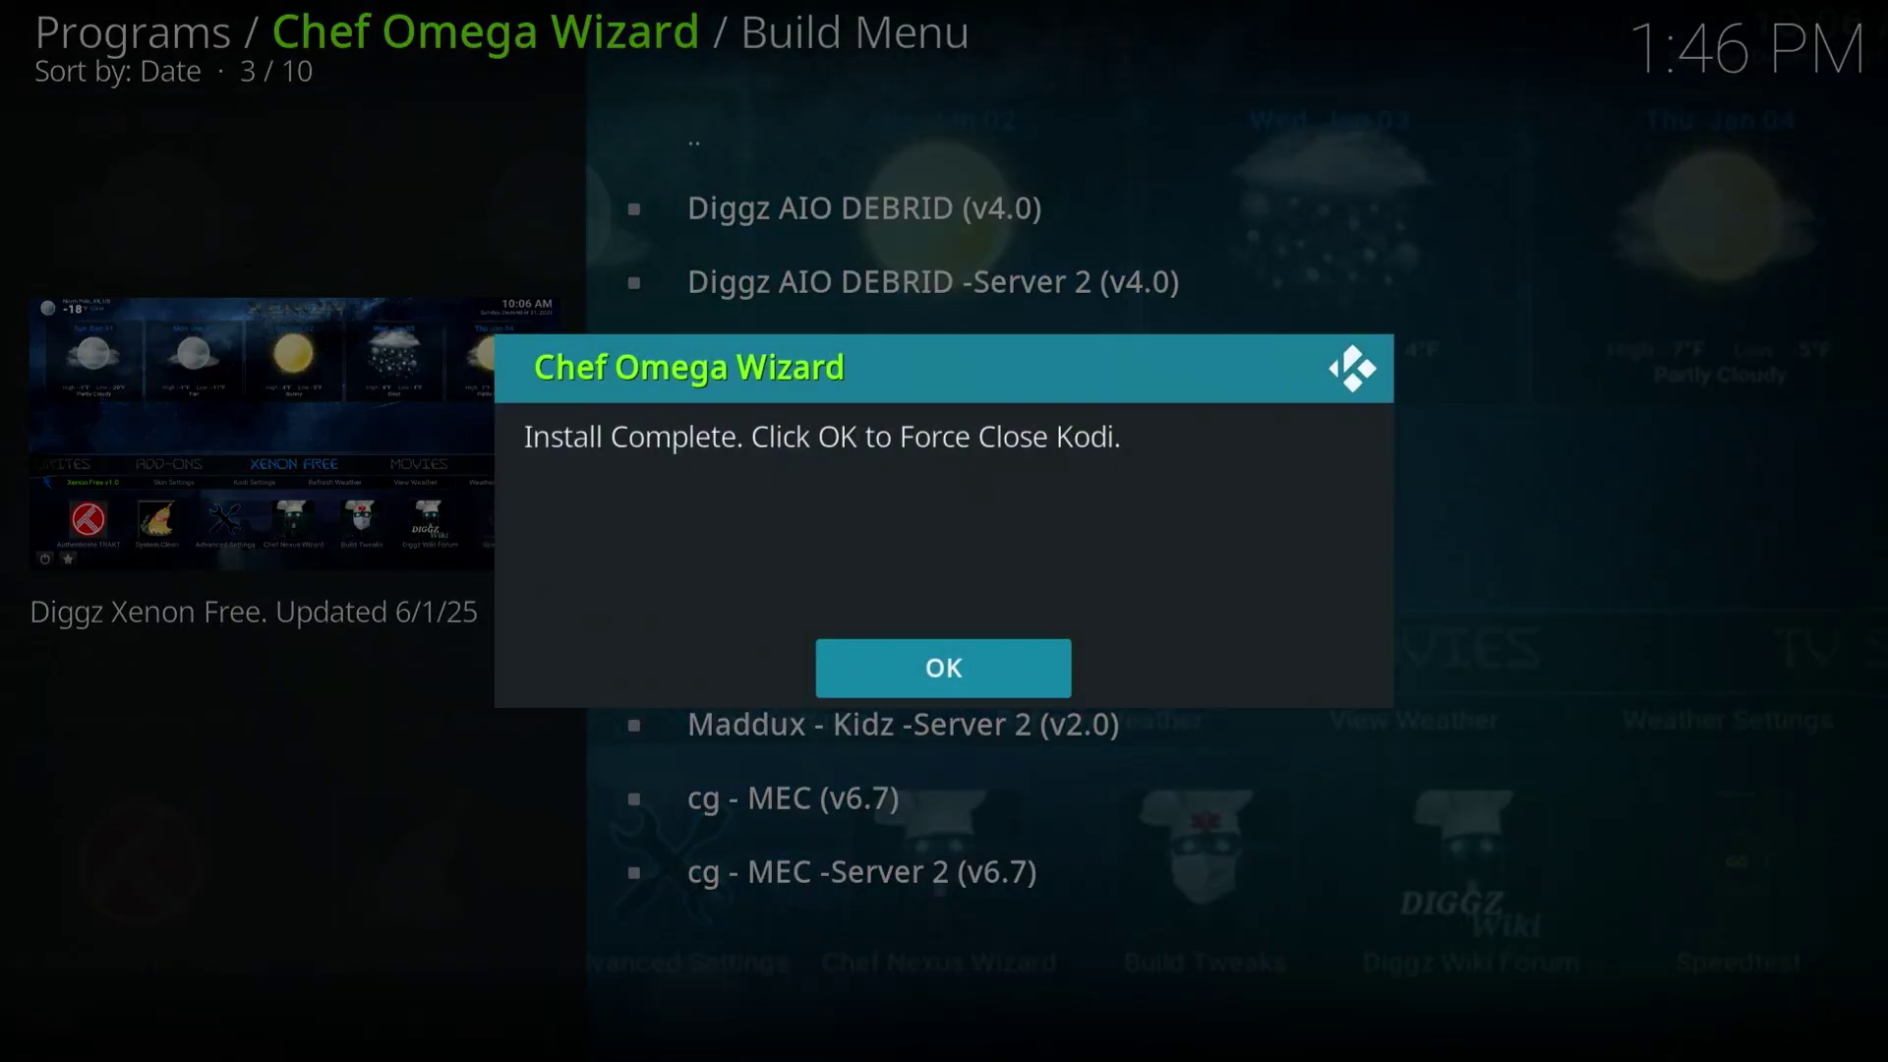
pyautogui.press('Return')
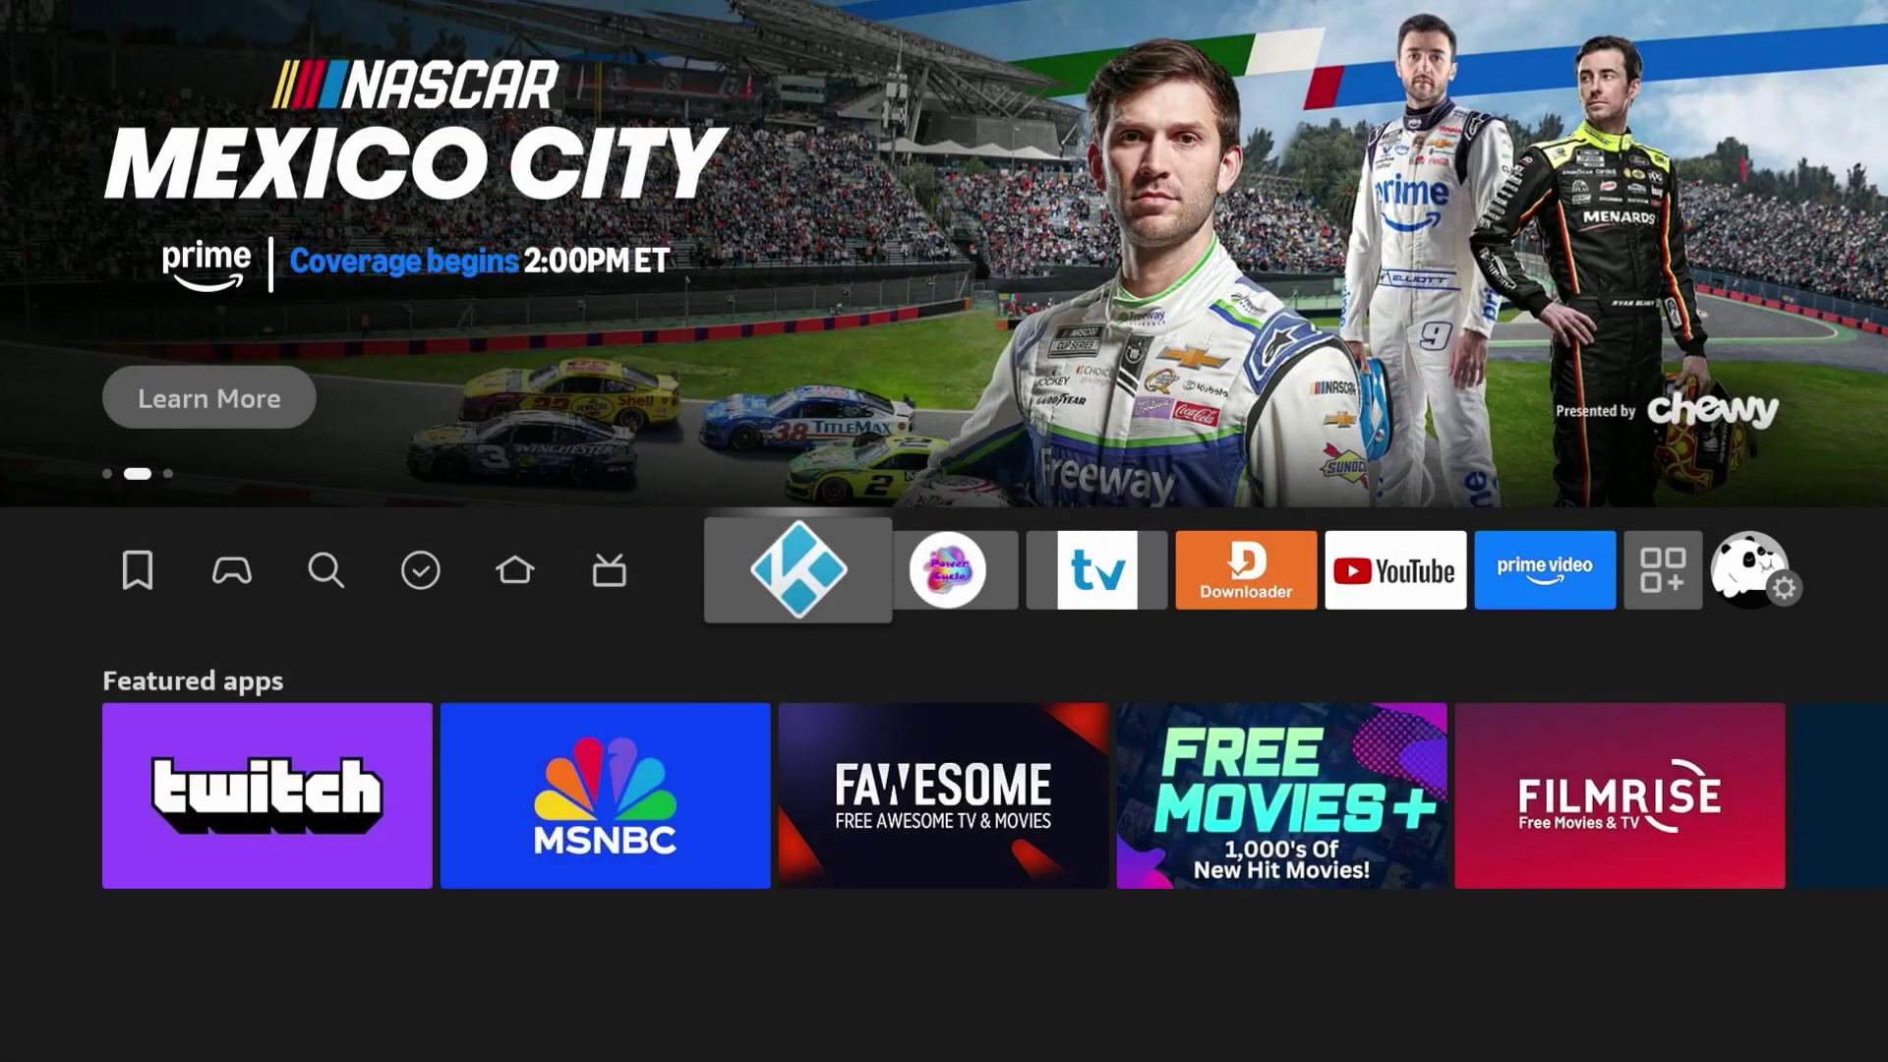